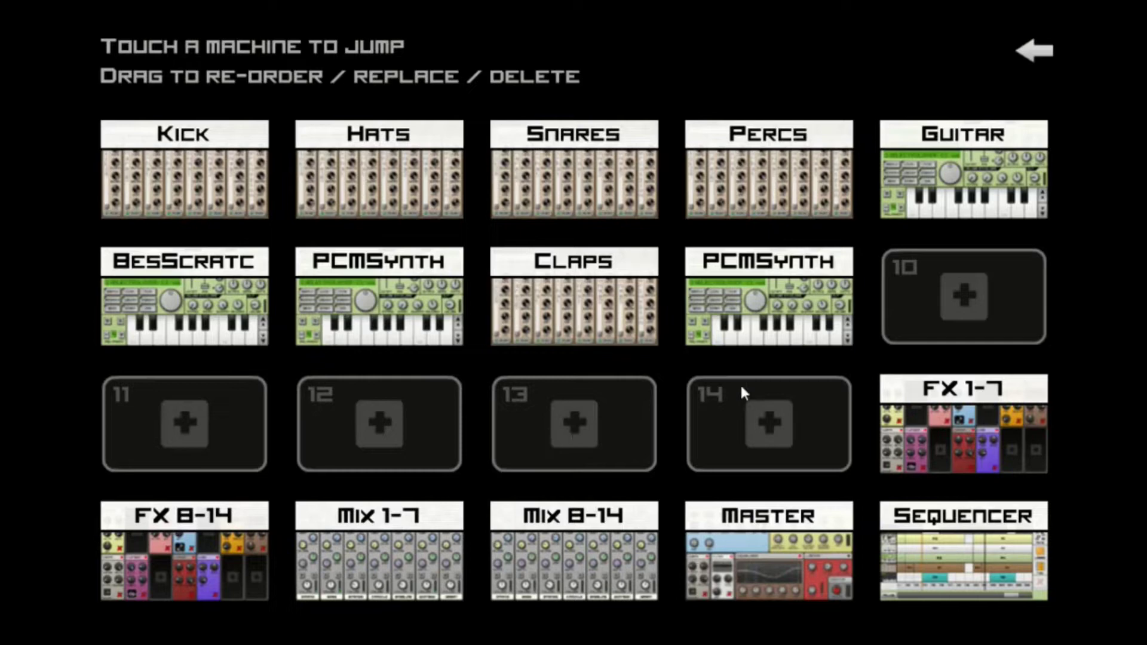
# Create a Modular machine in slot 10 and add a Waveform Generator module to its rack.
pyautogui.click(959, 339)
pyautogui.click(711, 360)
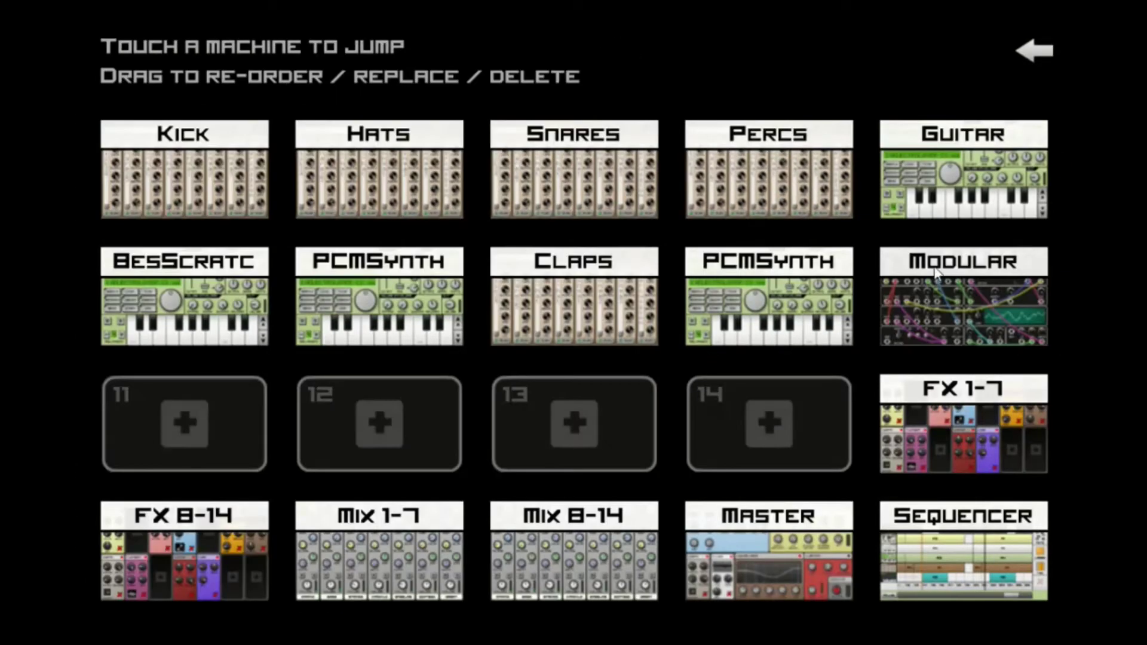
pyautogui.click(934, 284)
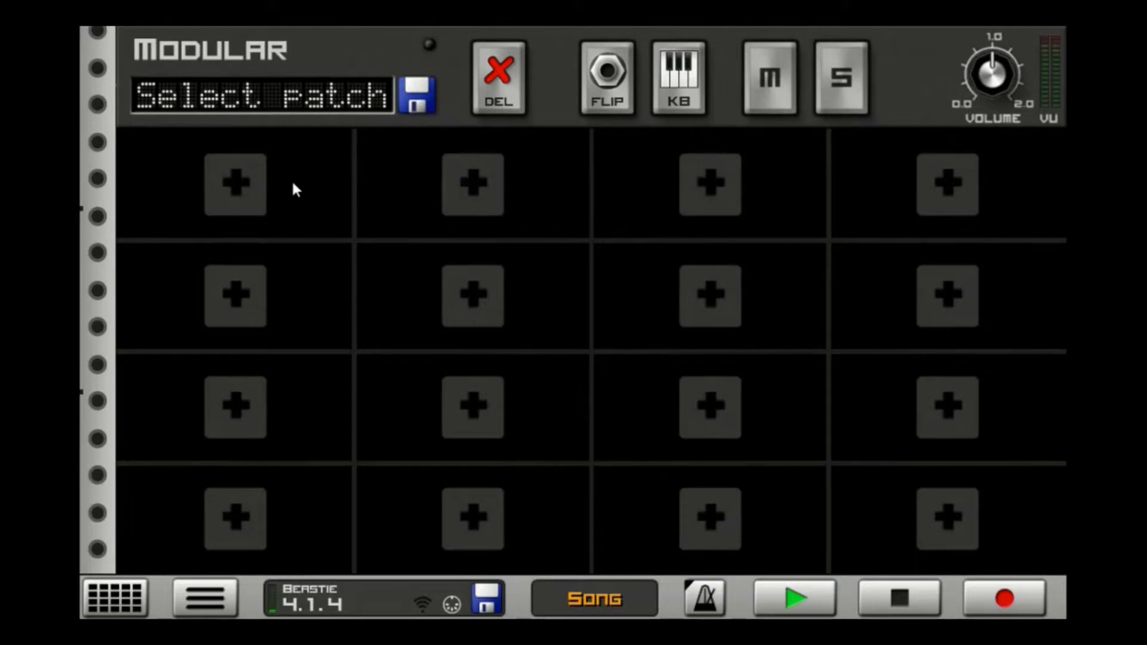
pyautogui.click(260, 185)
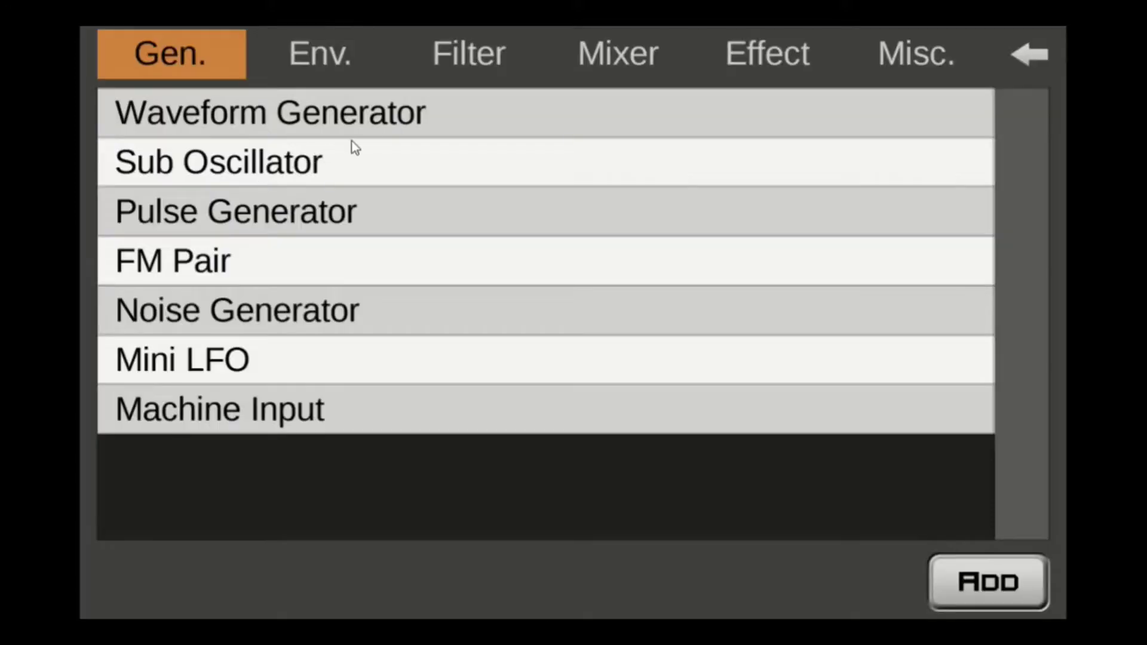
pyautogui.click(378, 124)
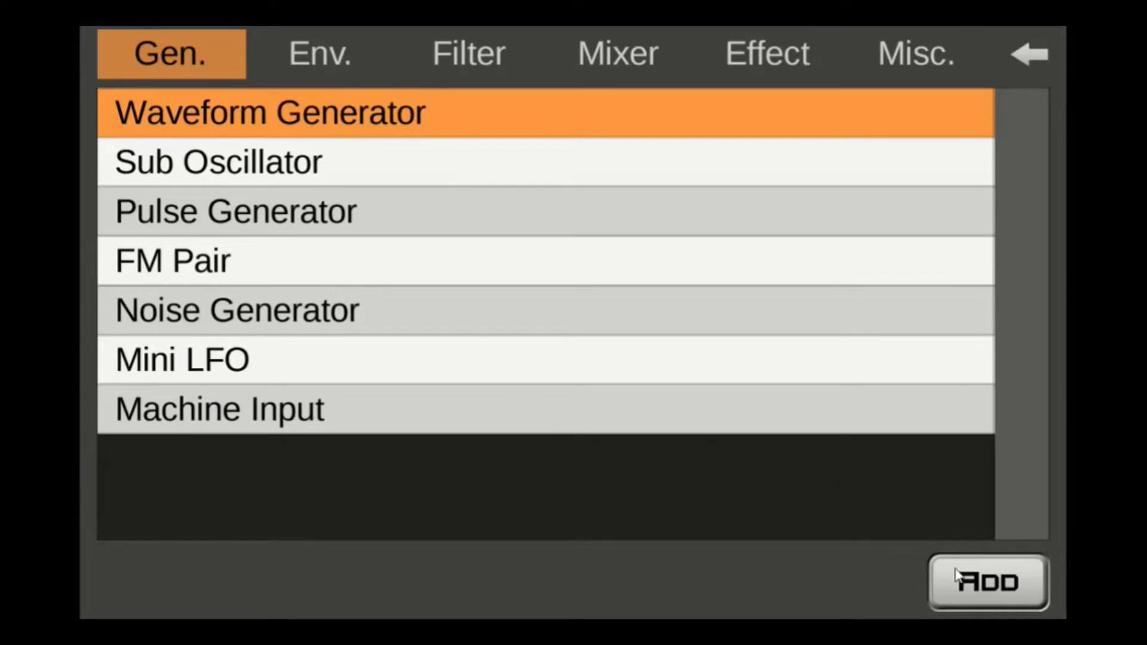
pyautogui.click(975, 582)
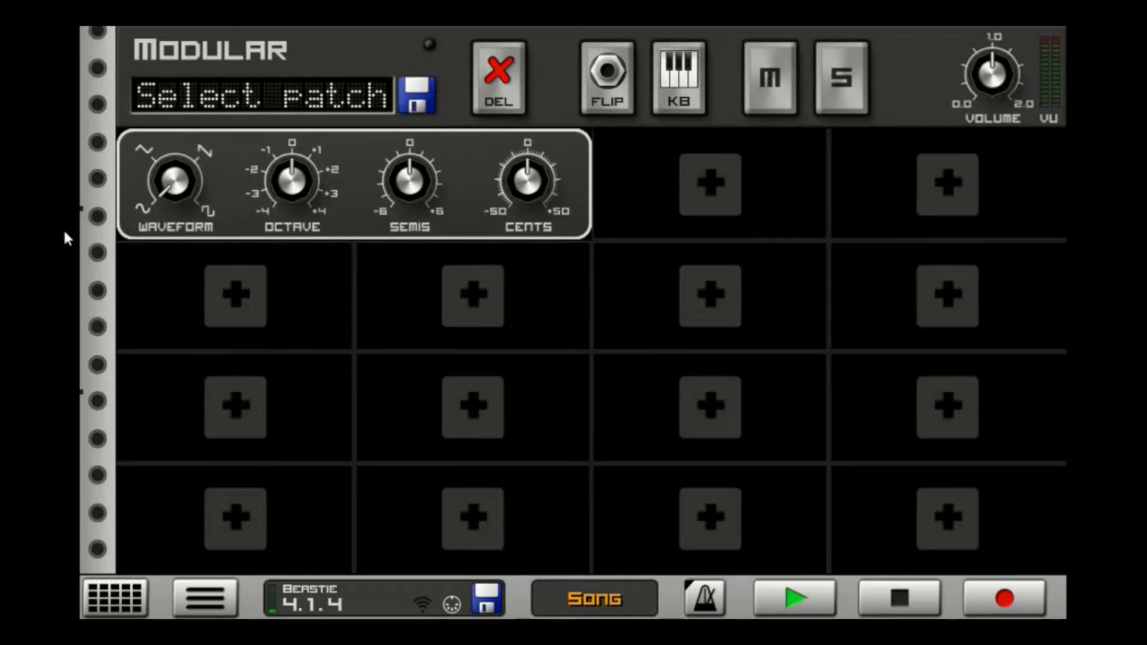
# Add a DADSR Envelope and a State Variable Filter module to the Modular rack.
pyautogui.click(272, 306)
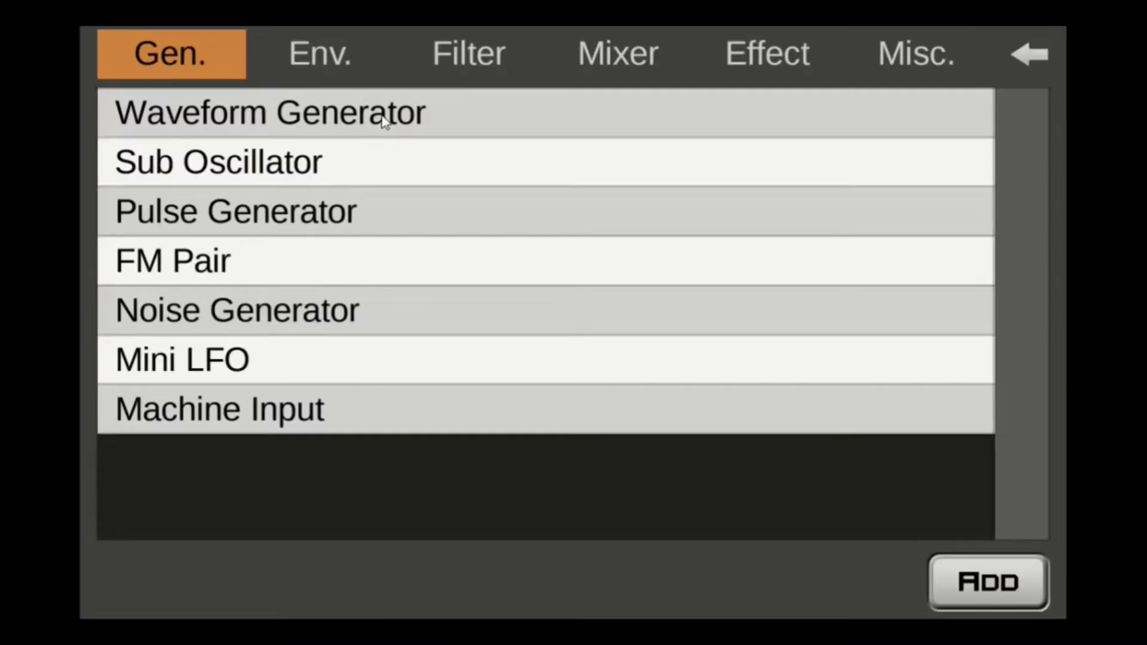
pyautogui.click(326, 57)
pyautogui.click(340, 115)
pyautogui.click(962, 594)
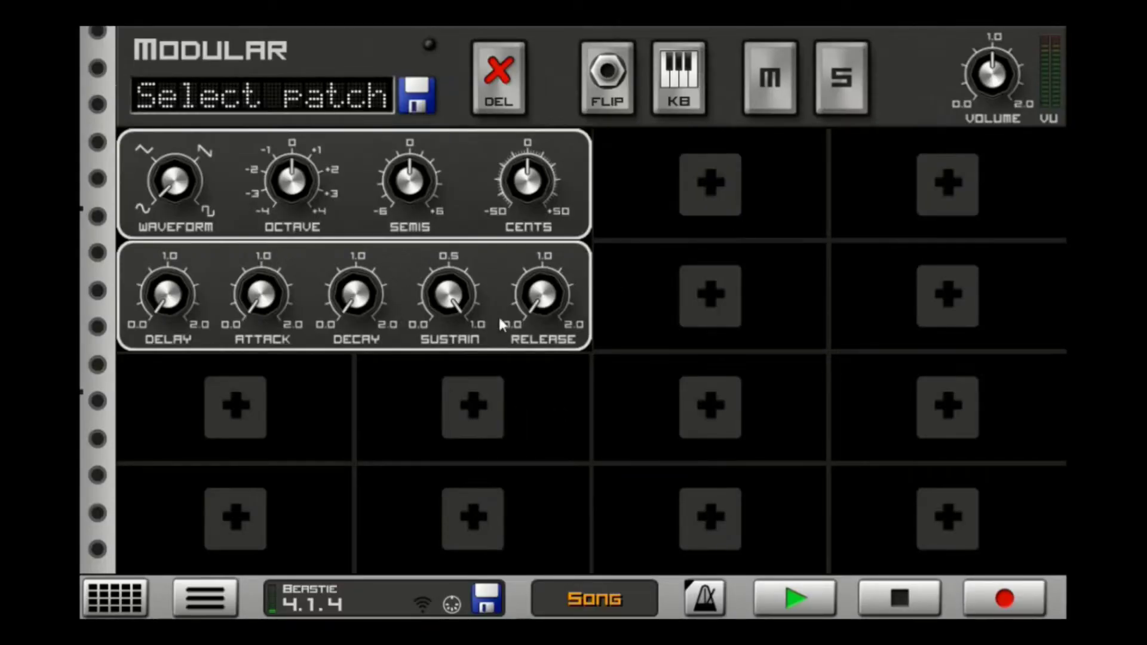
pyautogui.click(710, 202)
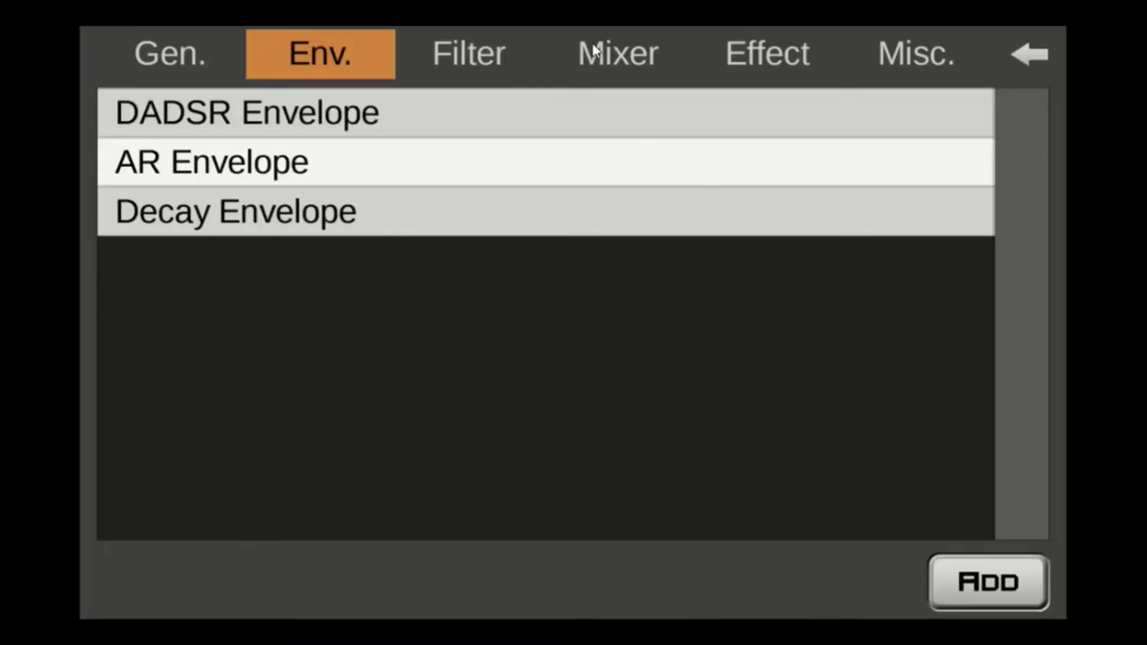
pyautogui.click(487, 67)
pyautogui.click(468, 120)
pyautogui.click(965, 577)
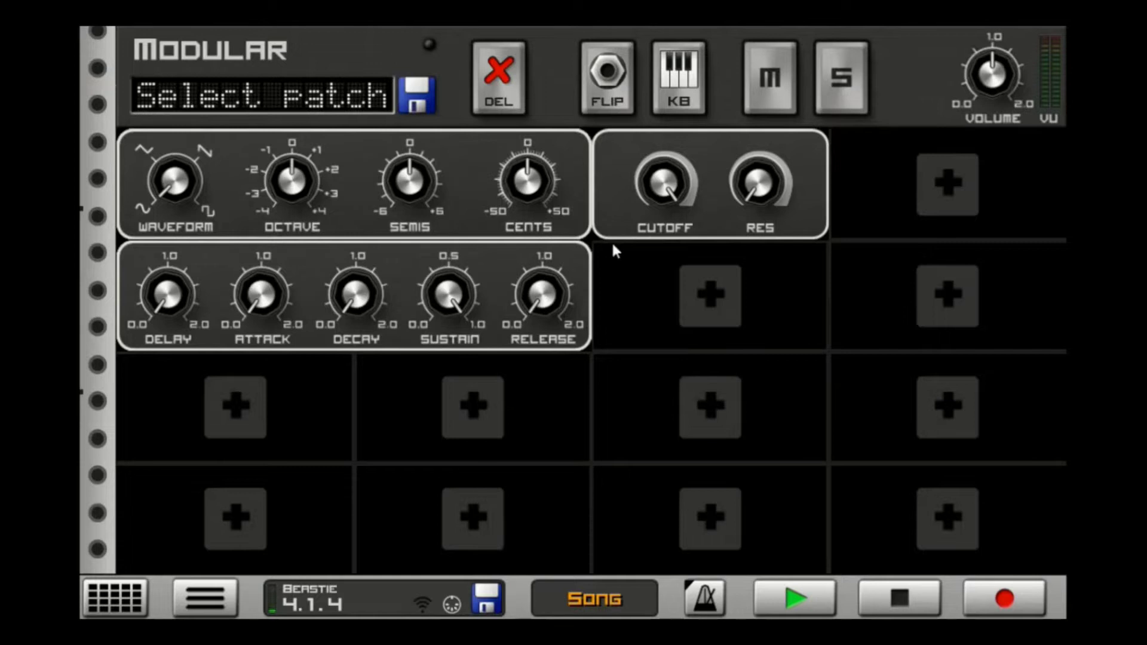
# Cable NOTE CV to oscillator NOTE, envelope OUT to MOD, oscillator to filter INPUT, filter LP to L/MONO.
pyautogui.click(603, 90)
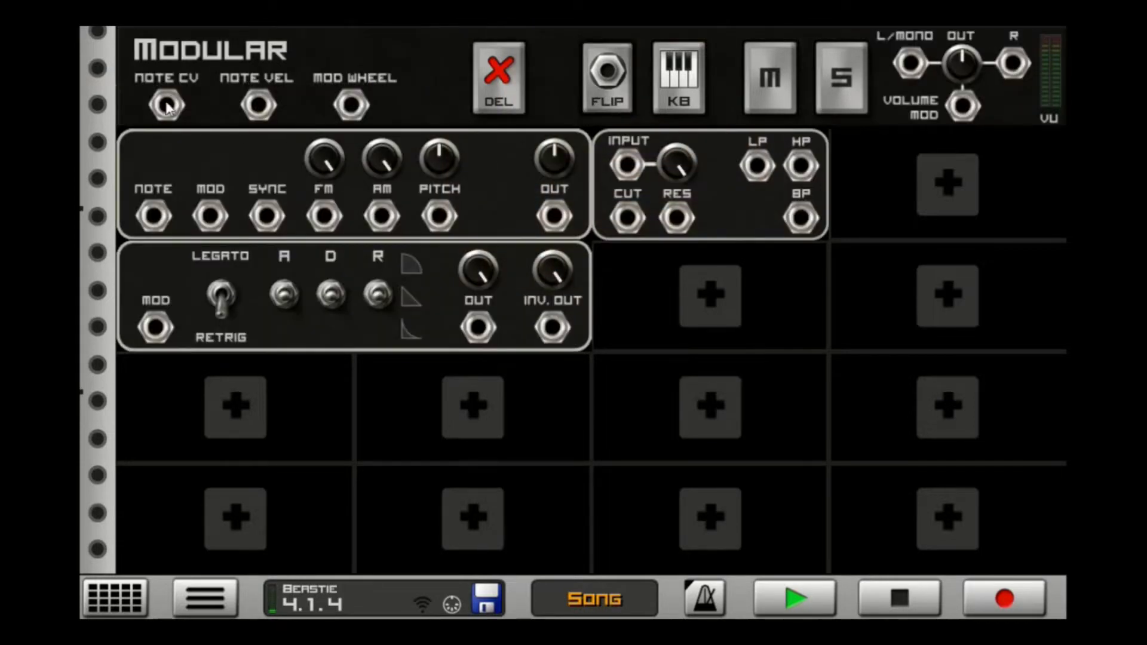
pyautogui.moveTo(167, 107); pyautogui.dragTo(152, 216)
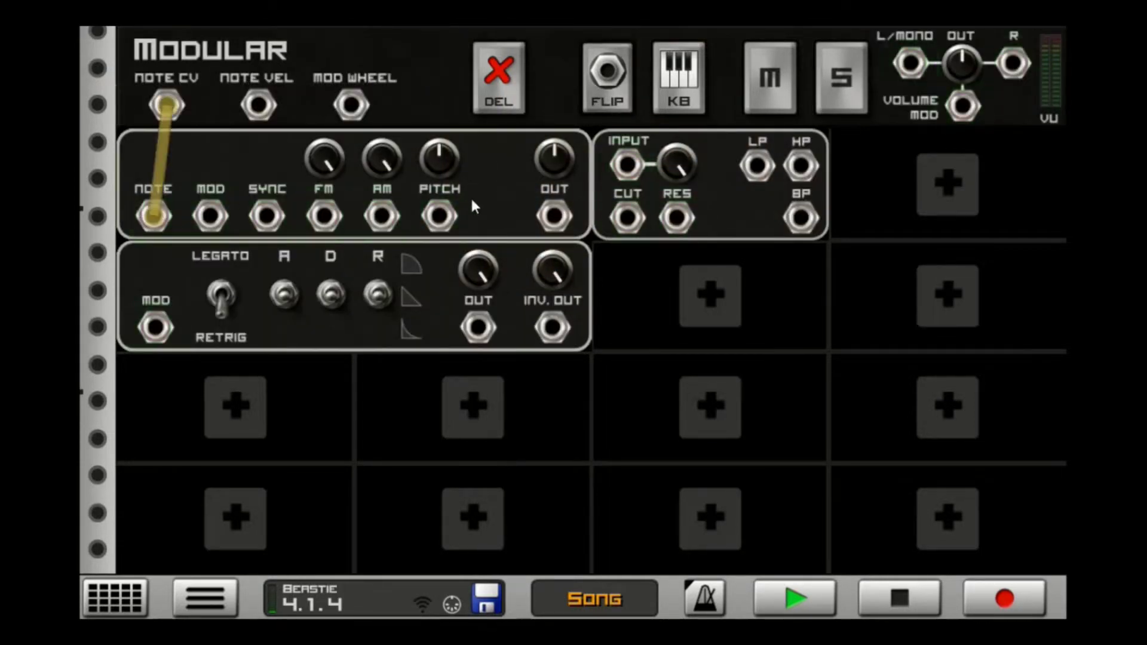
pyautogui.moveTo(479, 328); pyautogui.dragTo(209, 216)
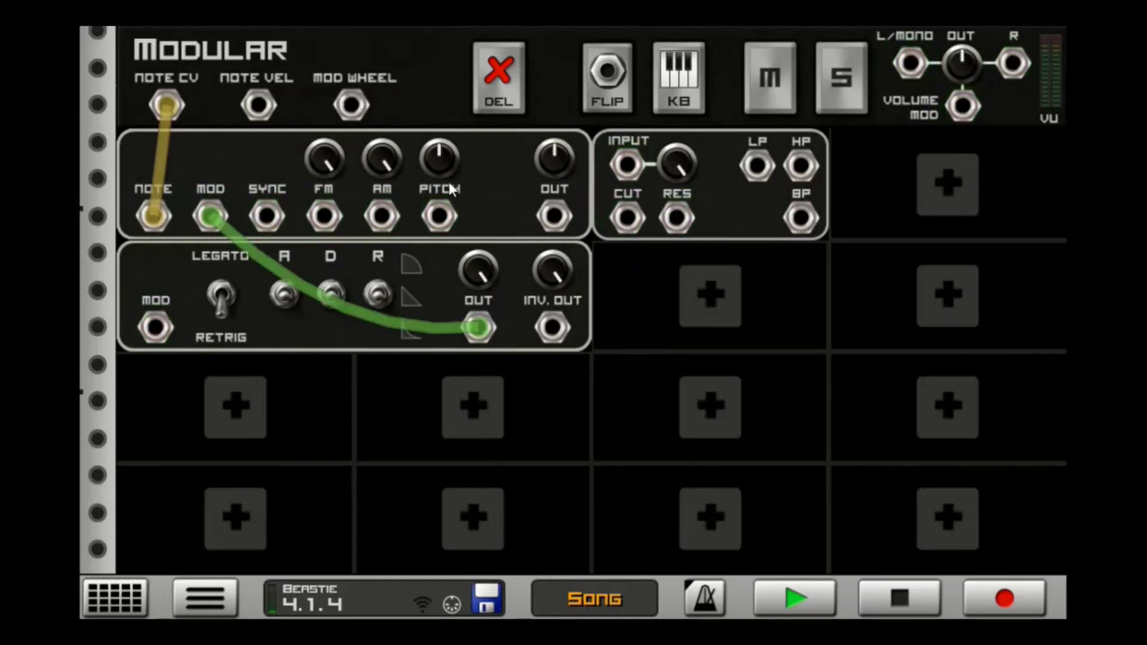
pyautogui.moveTo(553, 217); pyautogui.dragTo(629, 167)
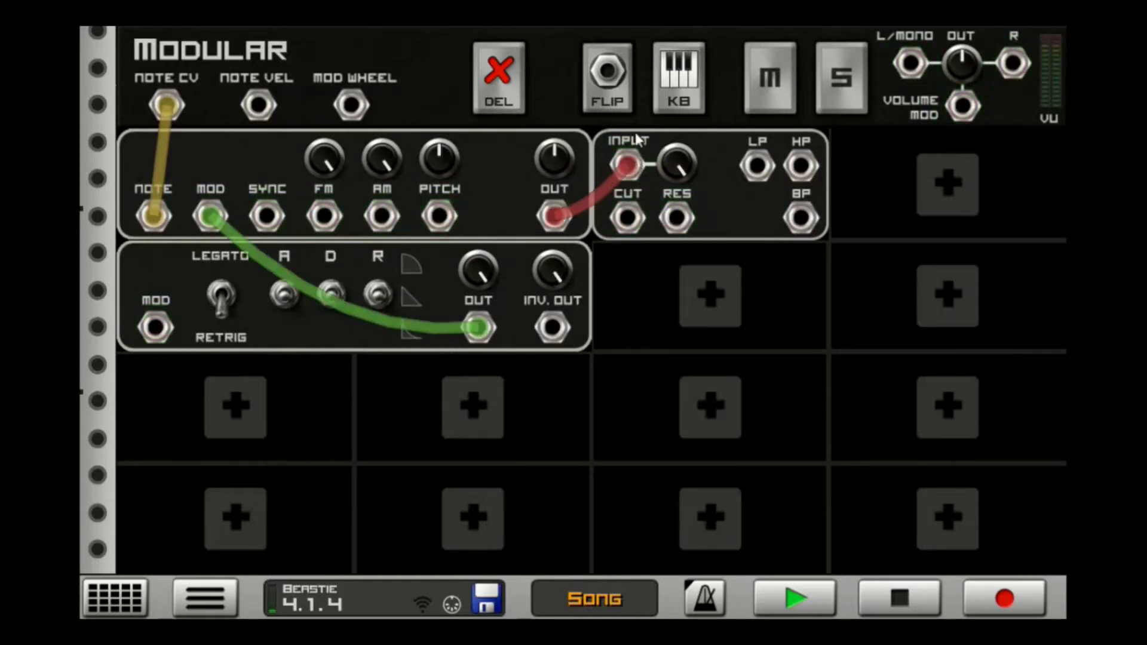
pyautogui.moveTo(757, 167); pyautogui.dragTo(908, 63)
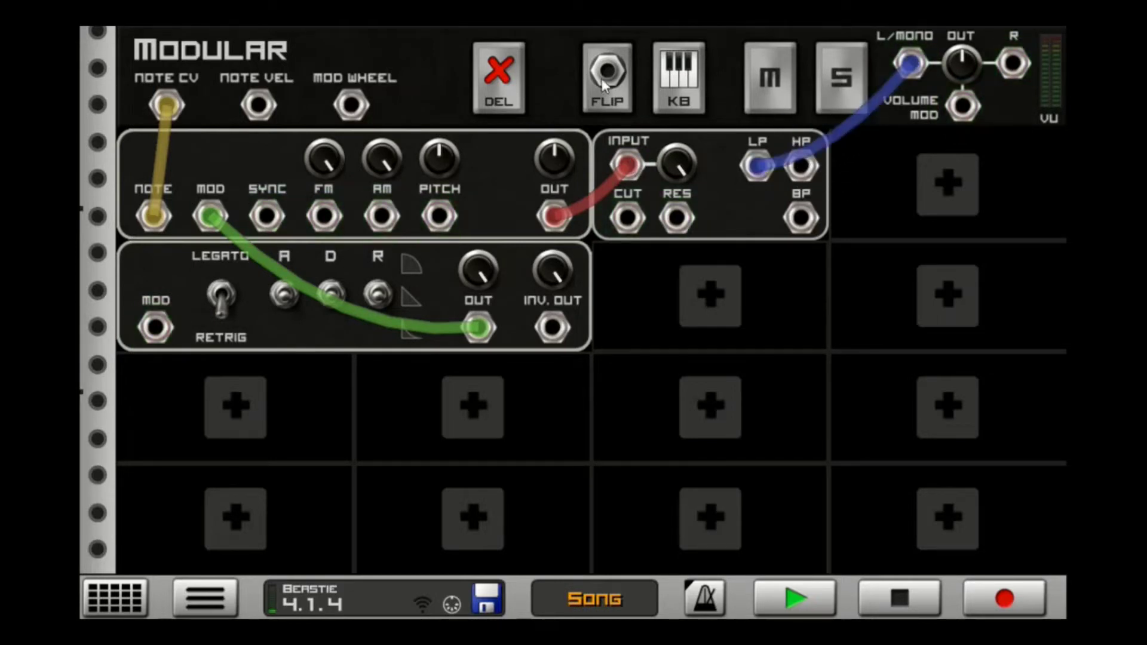
# Place C2 notes on steps 1, 5, 9 and 13, play the pattern, and return to the Modular editor.
pyautogui.scroll(-5, 492, 347)
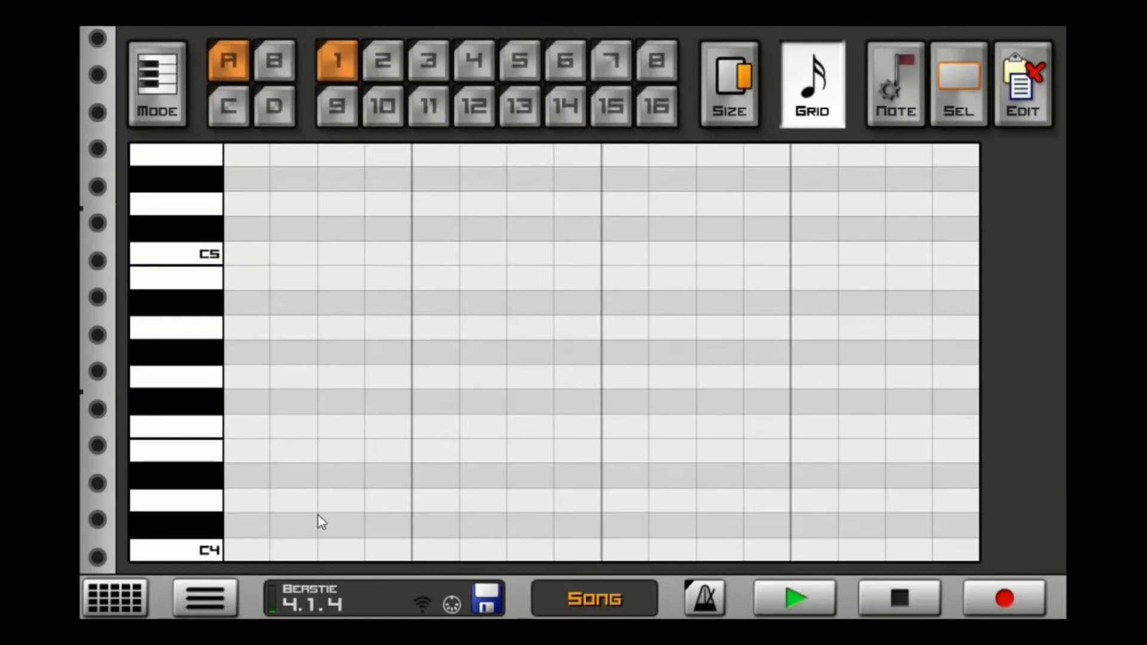
pyautogui.scroll(-5, 244, 376)
pyautogui.scroll(-5, 245, 376)
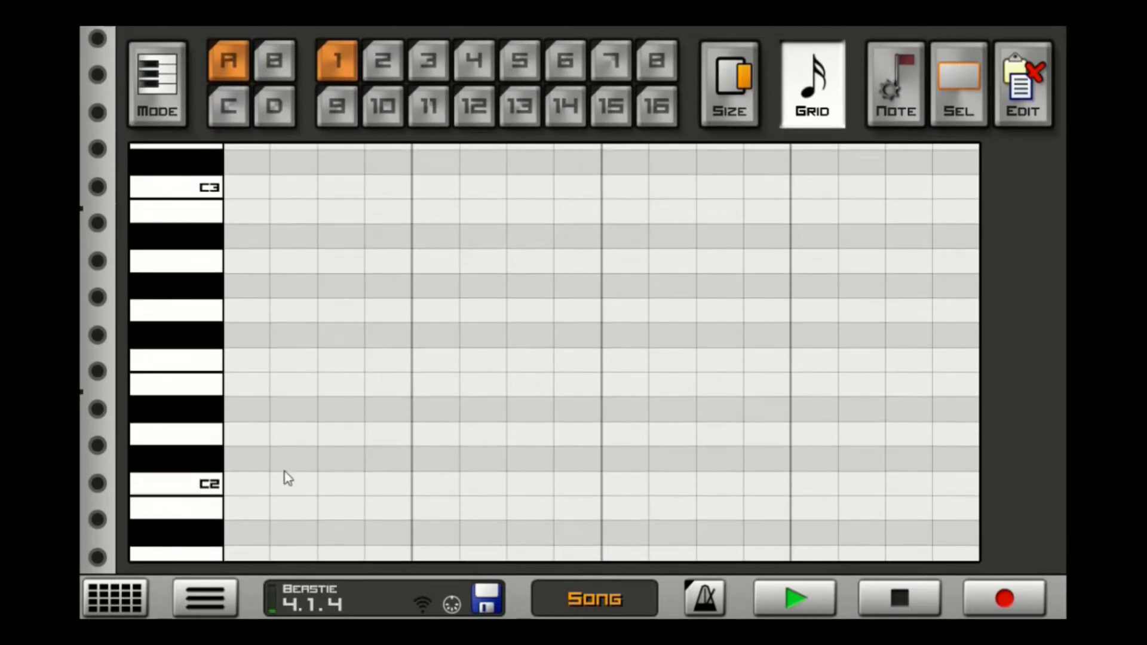
pyautogui.click(256, 487)
pyautogui.click(388, 484)
pyautogui.click(624, 483)
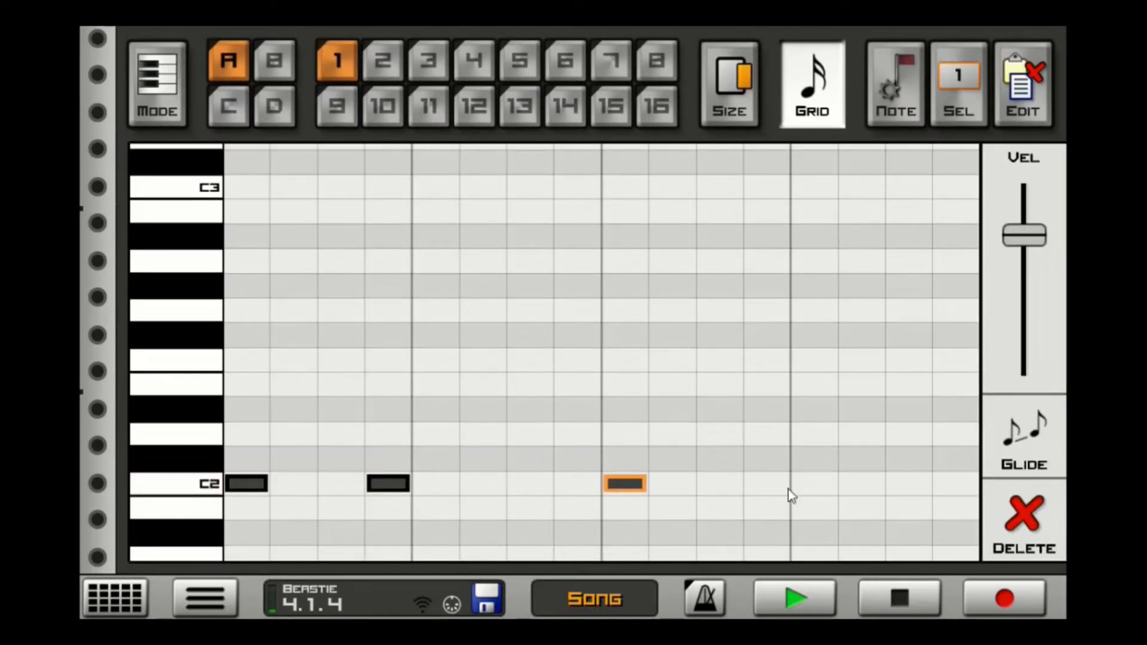
pyautogui.click(814, 484)
pyautogui.click(435, 484)
pyautogui.click(387, 483)
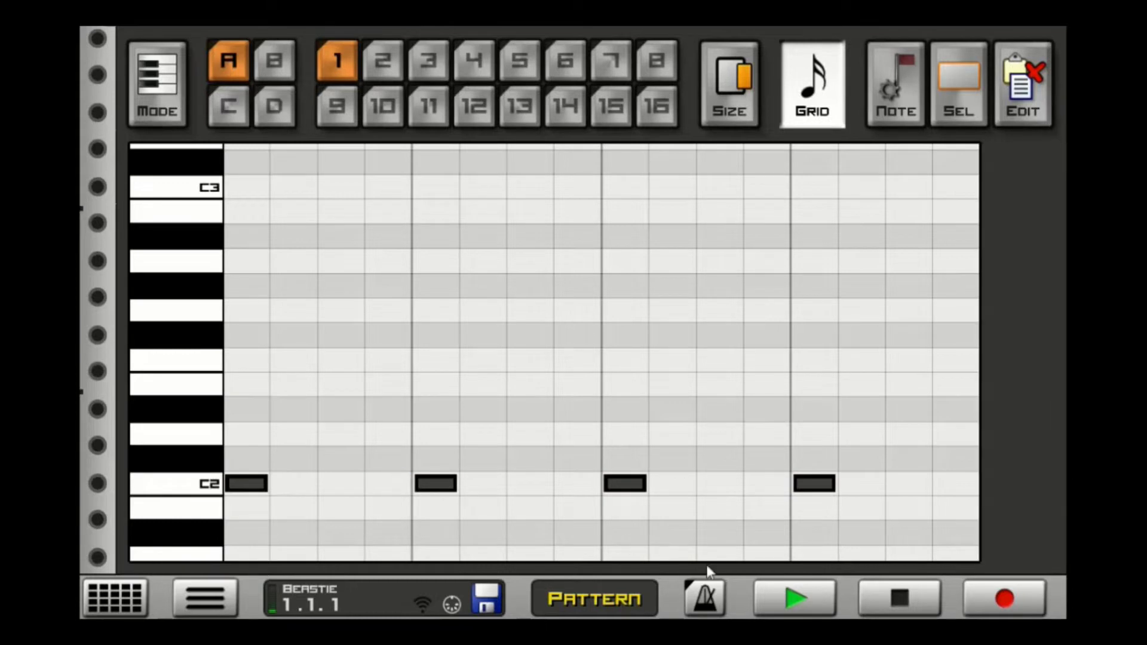
pyautogui.click(775, 599)
pyautogui.click(687, 423)
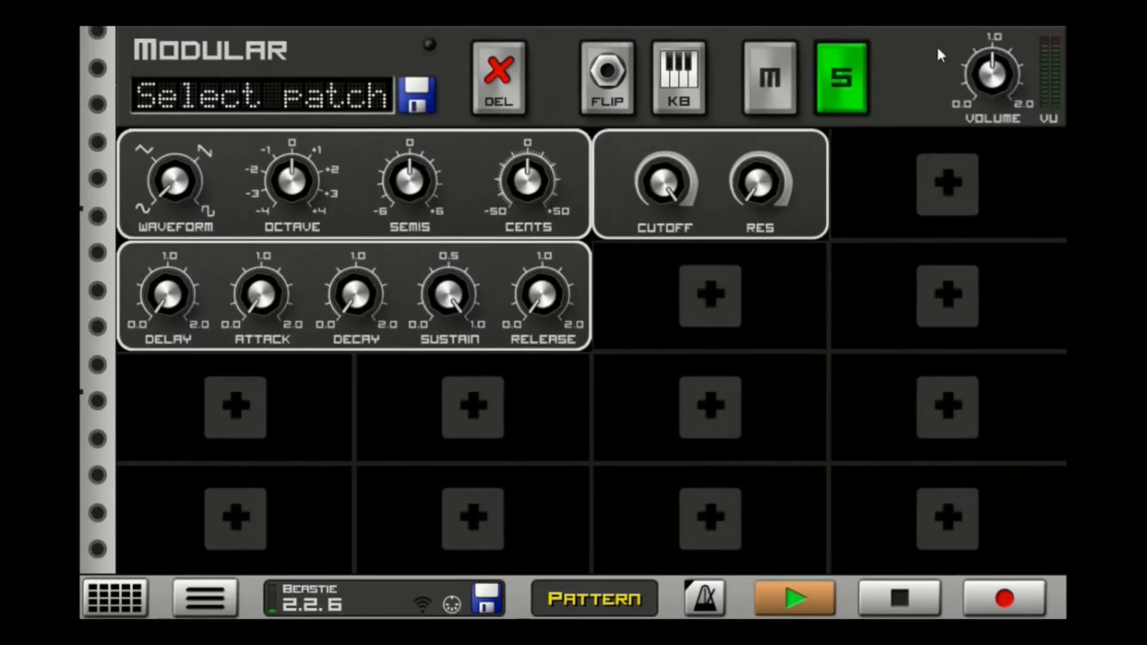
# Raise the oscillator OUT level to about 4 o'clock, stop playback, and adjust the Modular volume.
pyautogui.click(607, 77)
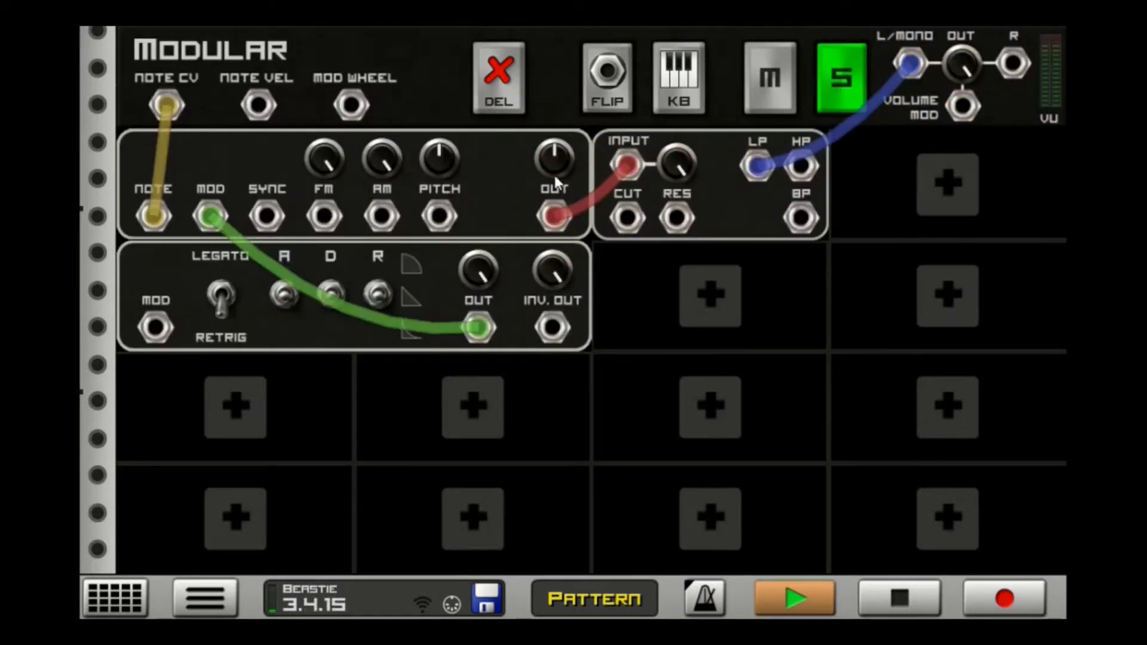
pyautogui.moveTo(554, 171); pyautogui.dragTo(565, 73)
pyautogui.click(925, 593)
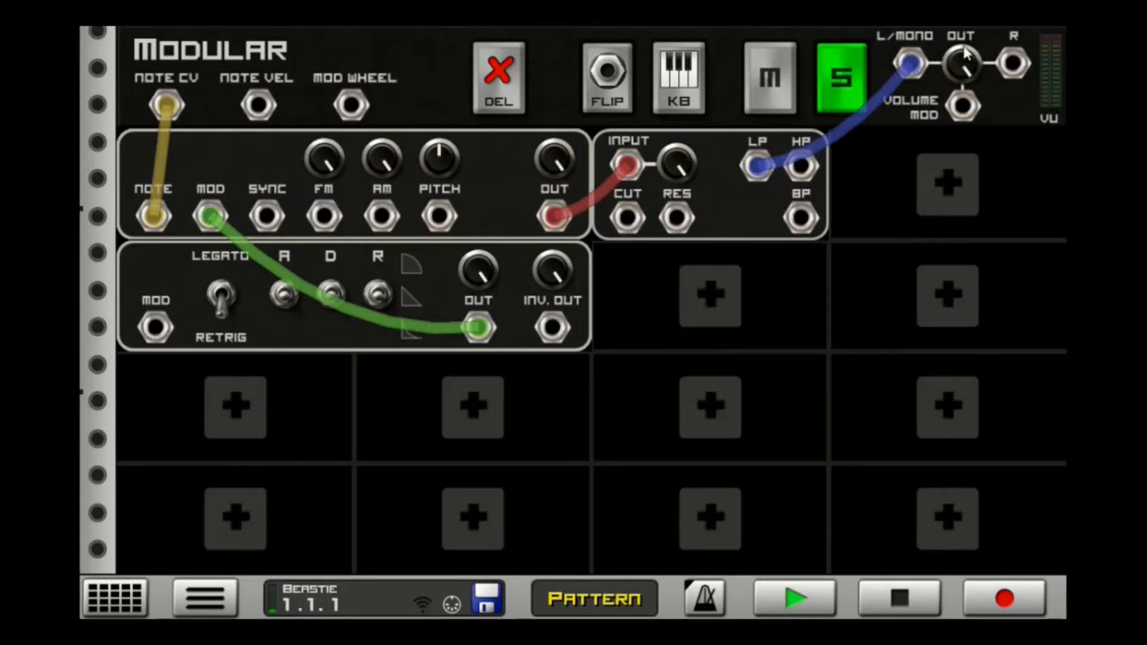
pyautogui.click(679, 93)
pyautogui.click(679, 88)
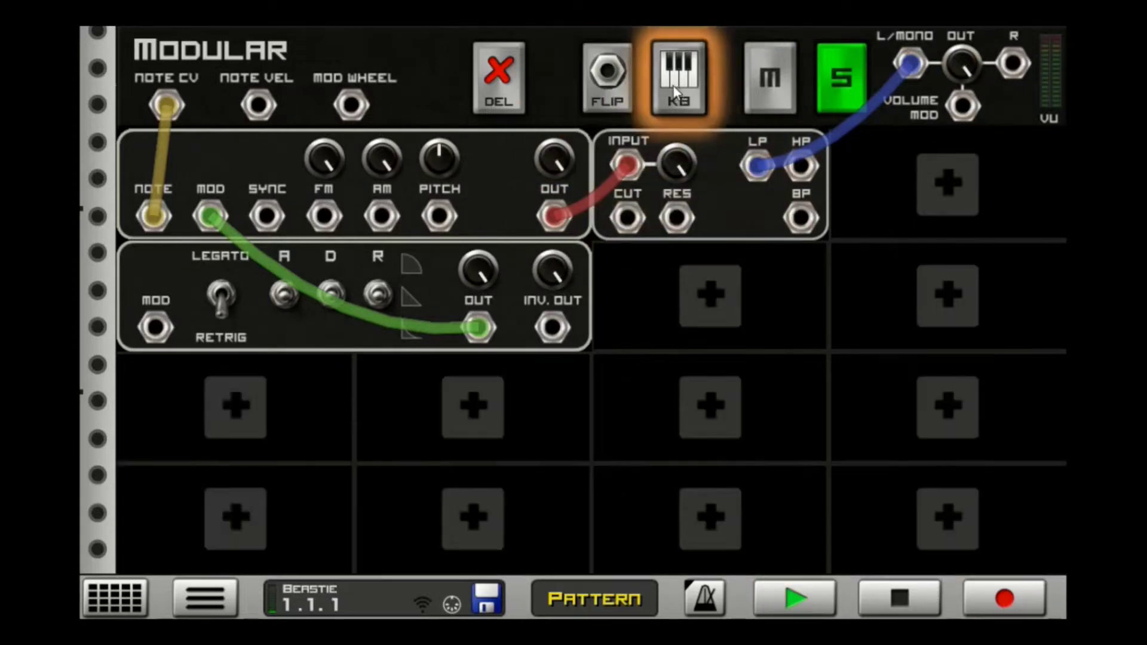
pyautogui.click(610, 74)
pyautogui.moveTo(1001, 70); pyautogui.dragTo(976, 62)
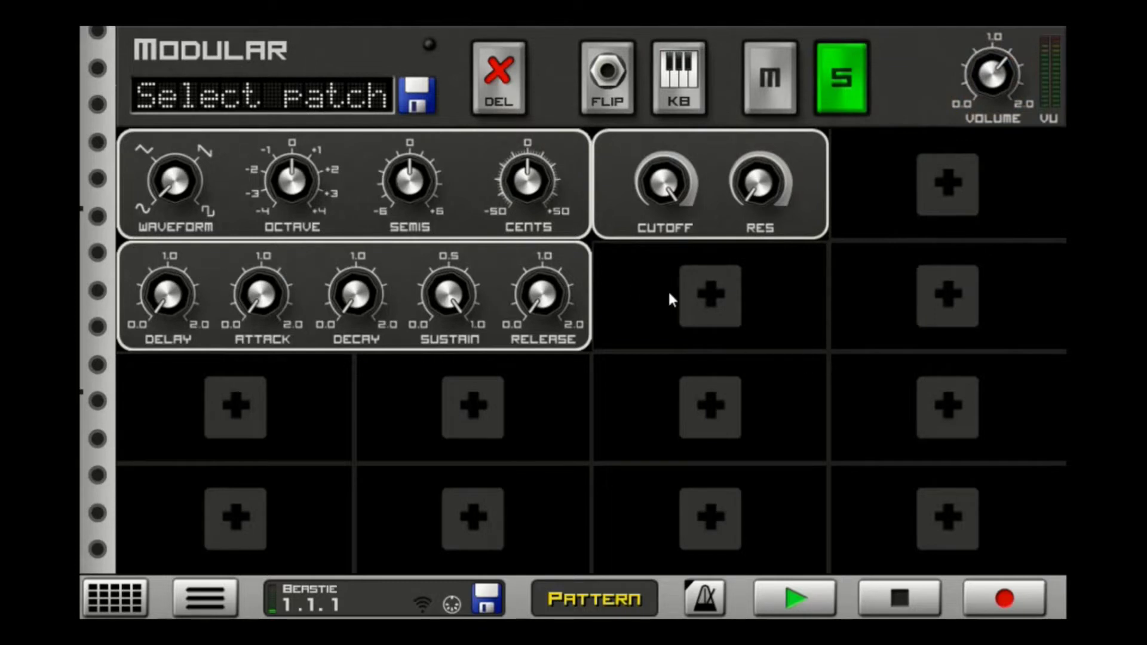
# Lower the envelope sustain and add an Oscilloscope module with a longer time per division.
pyautogui.moveTo(448, 296); pyautogui.dragTo(389, 570)
pyautogui.click(286, 532)
pyautogui.click(908, 57)
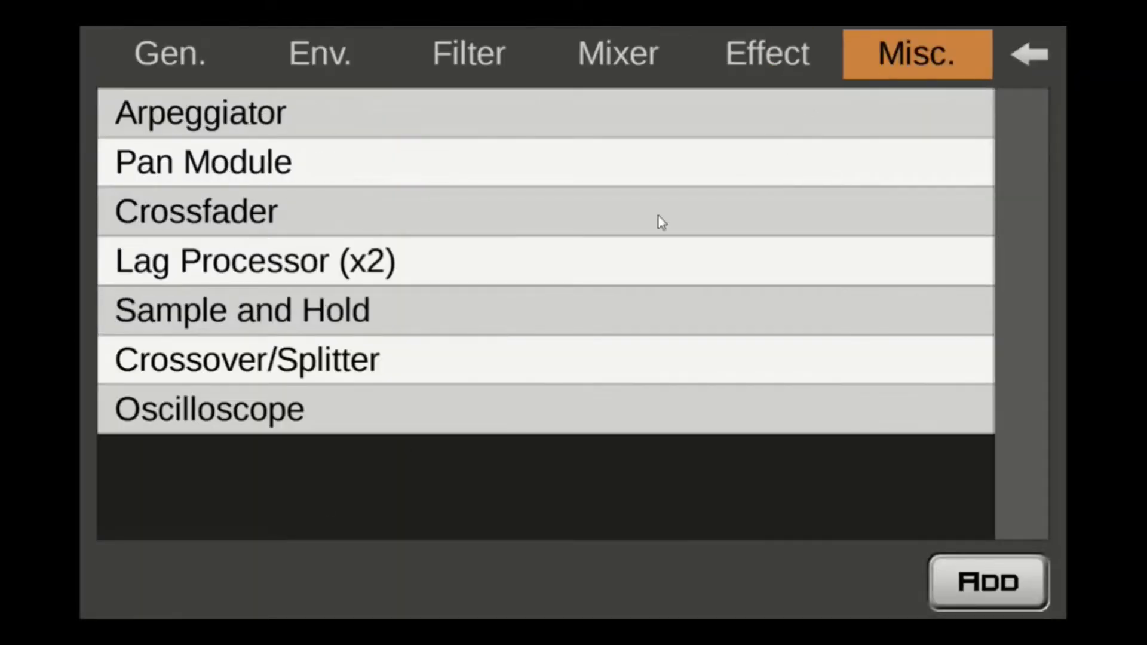
pyautogui.click(478, 425)
pyautogui.click(980, 574)
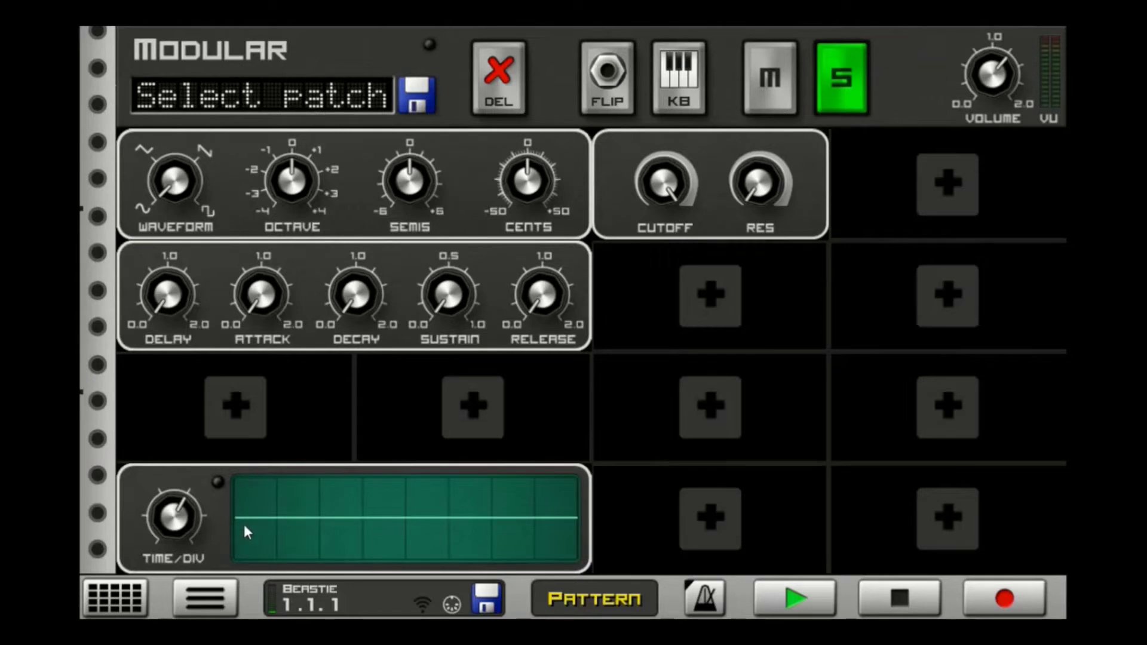
pyautogui.moveTo(174, 517); pyautogui.dragTo(174, 493)
# Patch the filter's LP output into the oscilloscope IN and start playback.
pyautogui.click(596, 77)
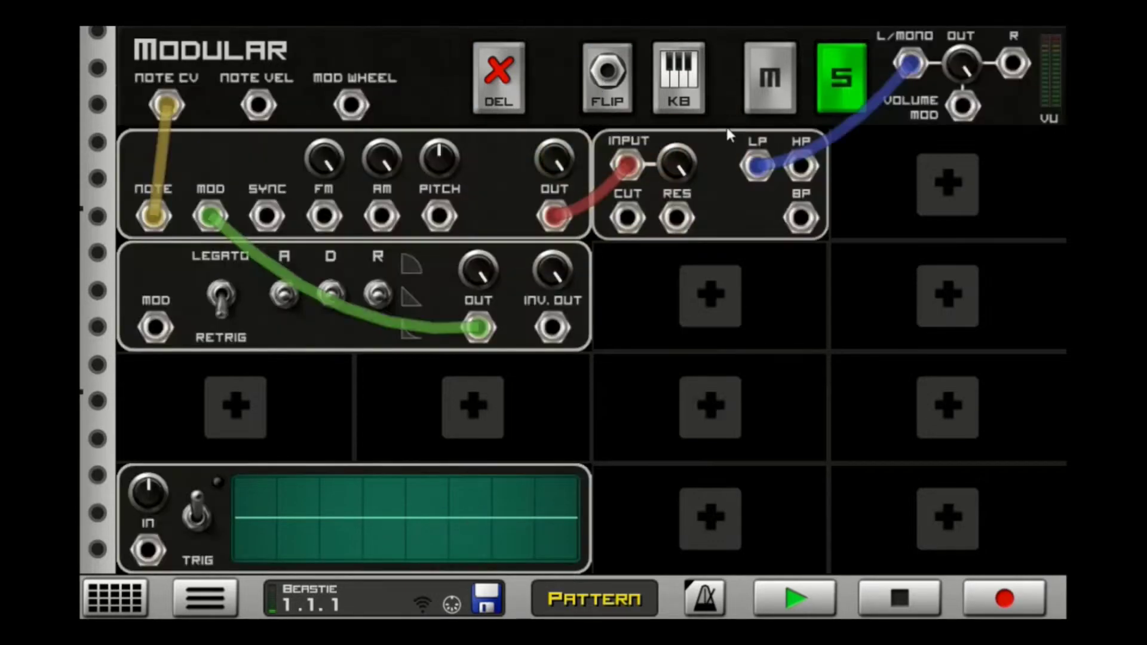
pyautogui.moveTo(757, 167); pyautogui.dragTo(157, 550)
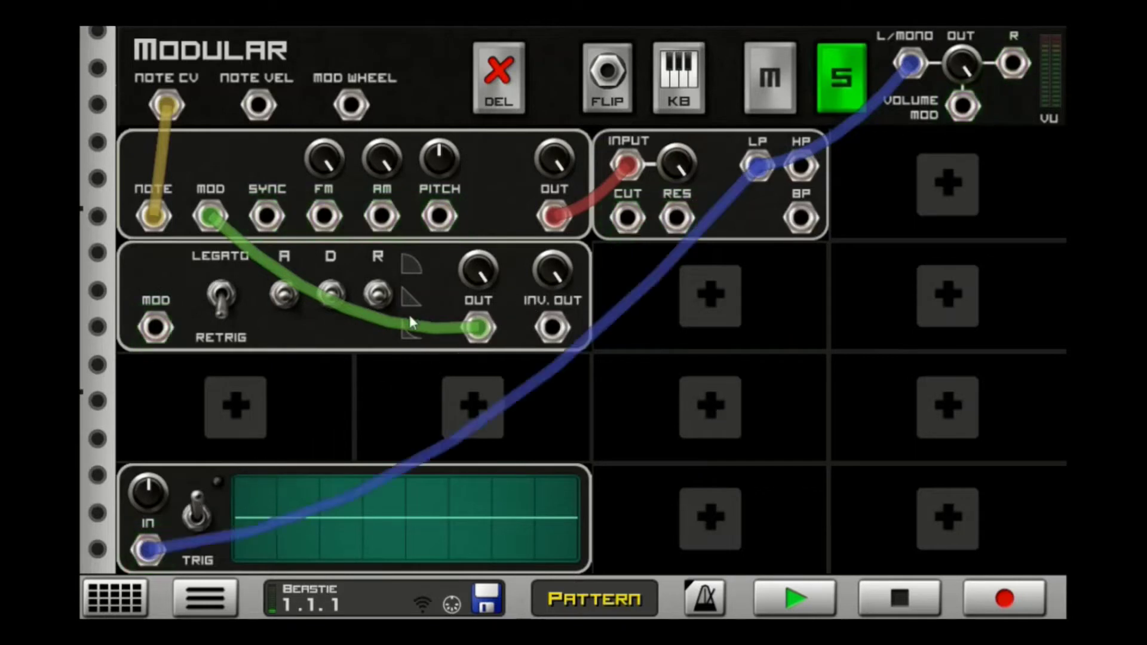
pyautogui.click(615, 103)
pyautogui.click(797, 599)
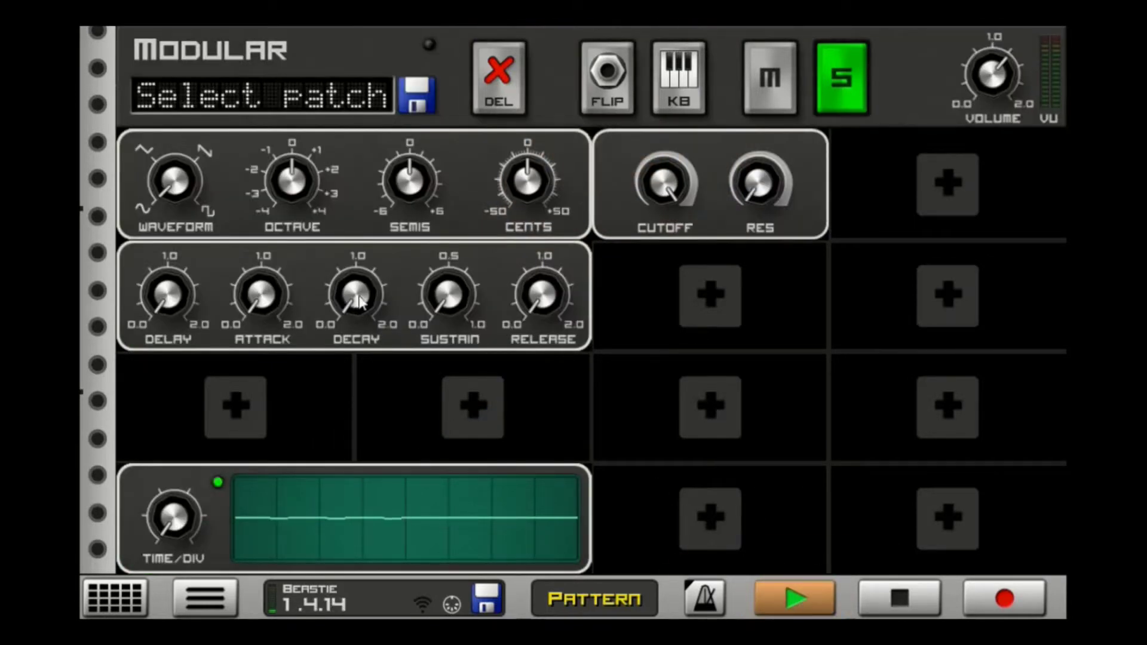
# Nudge the envelope DECAY slightly and audition the change during playback.
pyautogui.click(875, 592)
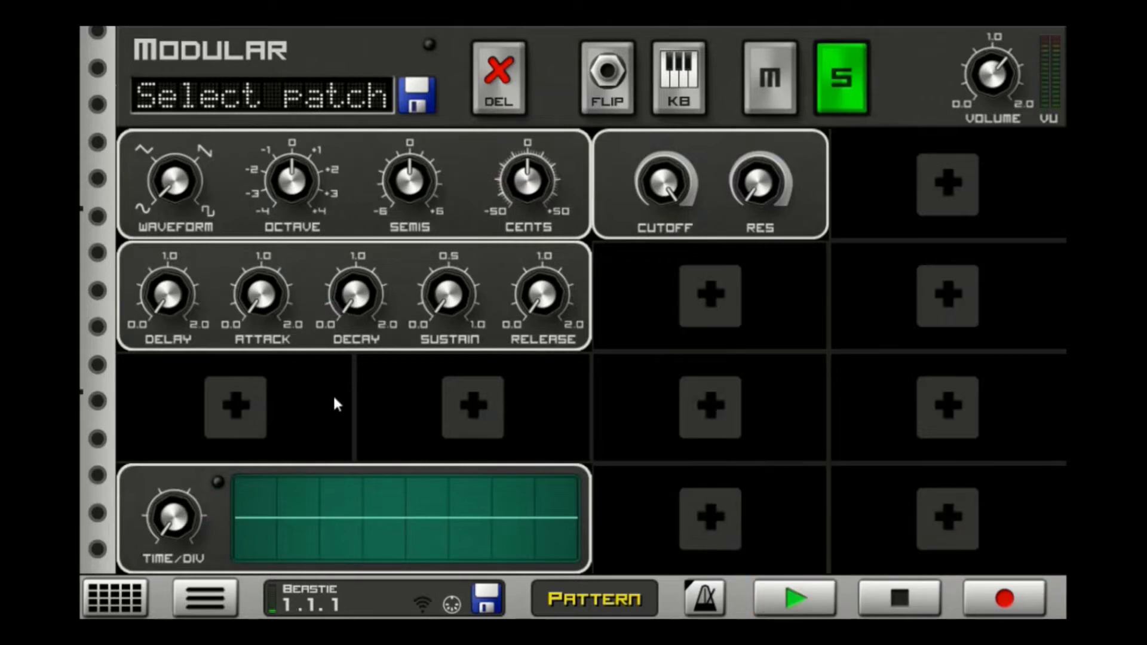
pyautogui.click(361, 302)
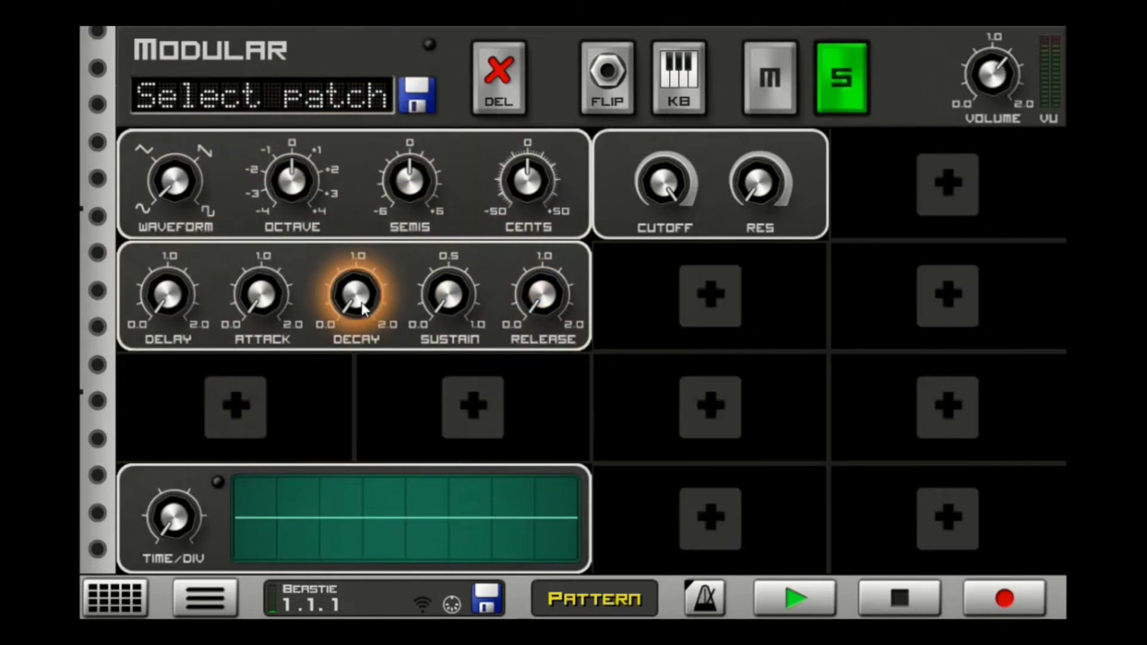
pyautogui.moveTo(361, 305); pyautogui.dragTo(400, 322)
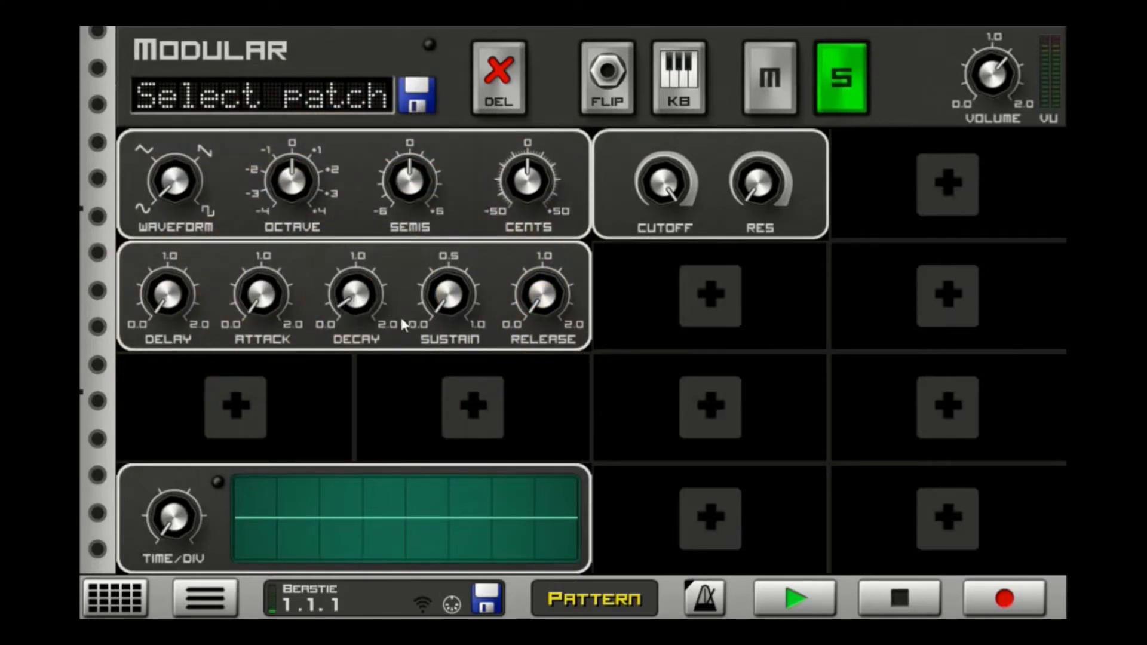
pyautogui.click(819, 591)
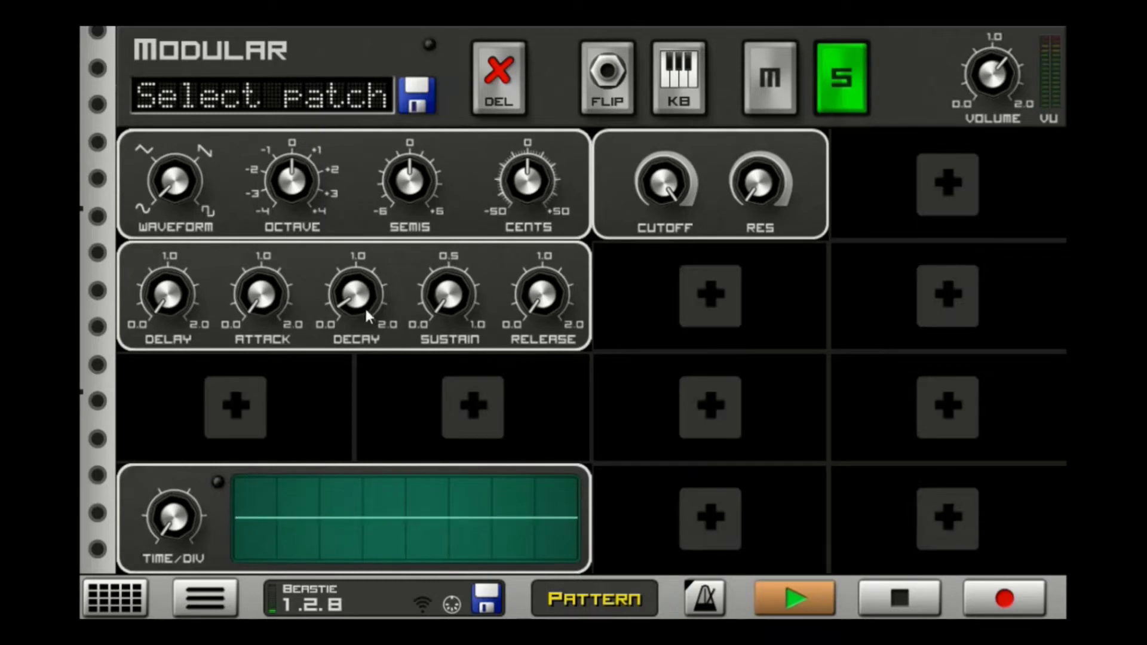
pyautogui.moveTo(354, 305); pyautogui.dragTo(367, 304)
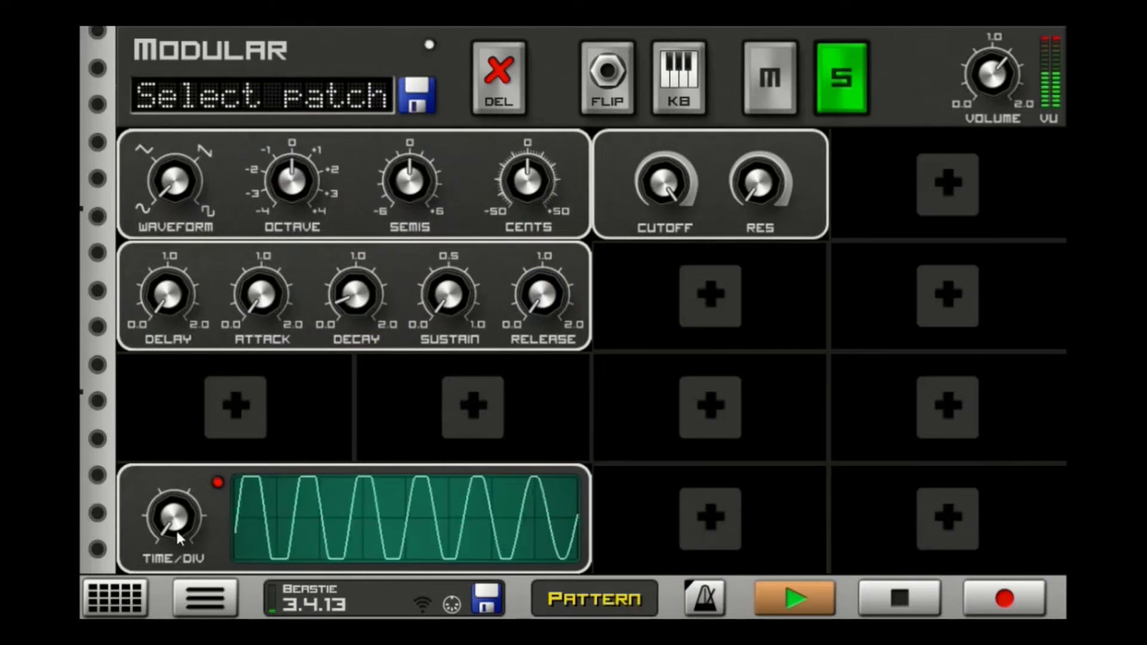
# Adjust the oscilloscope TIME/DIV so a sine wave shows, then replay the pattern.
pyautogui.moveTo(176, 529); pyautogui.dragTo(271, 260)
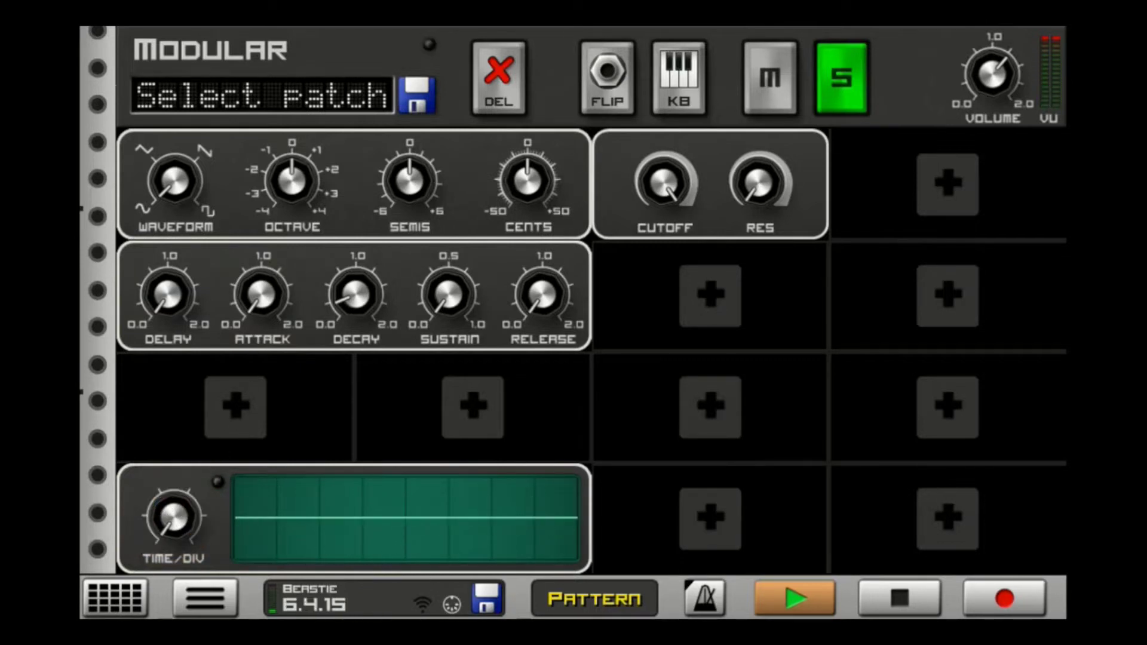
pyautogui.click(883, 605)
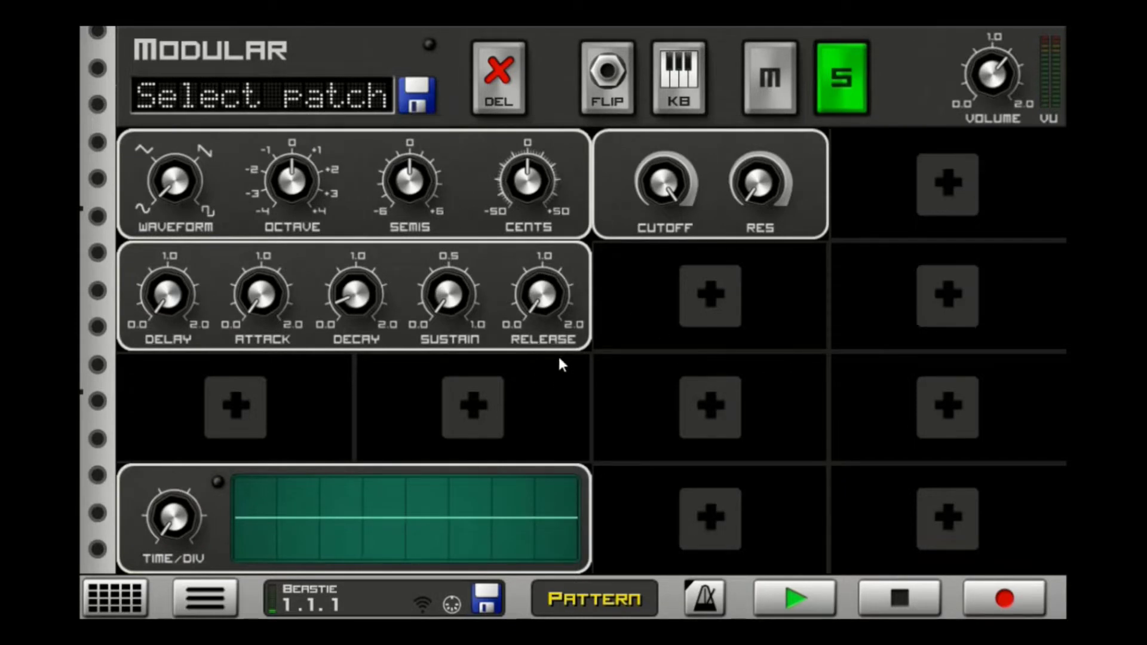
pyautogui.click(548, 297)
pyautogui.click(824, 591)
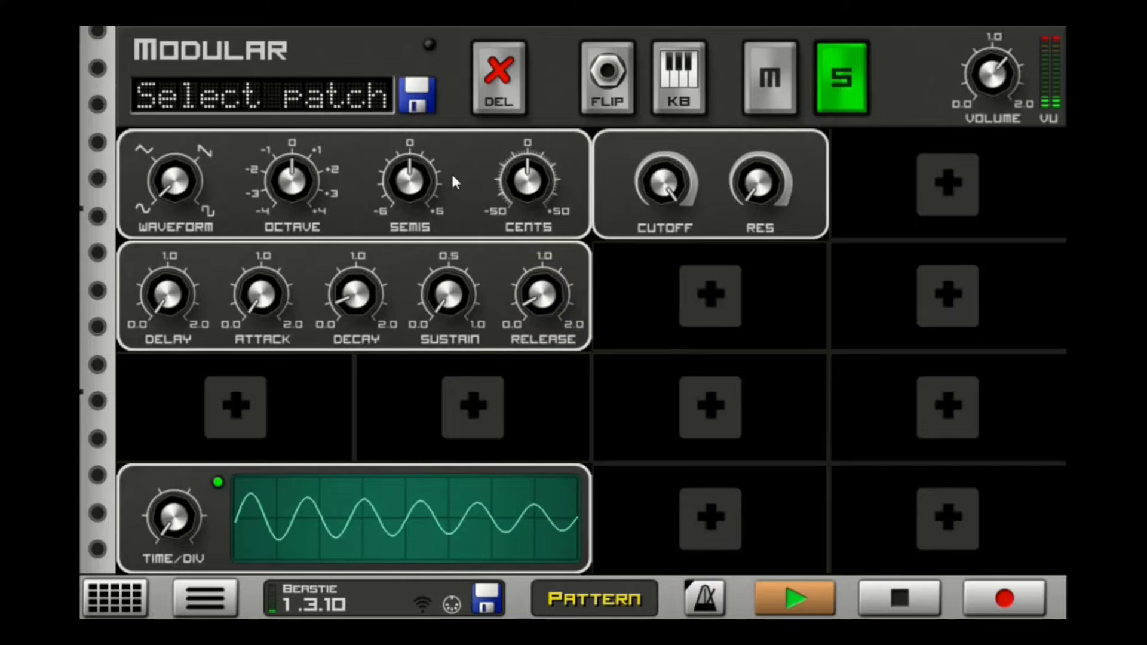
# Audition the oscillator one octave lower, then with its pitch lowered a few semitones.
pyautogui.click(920, 588)
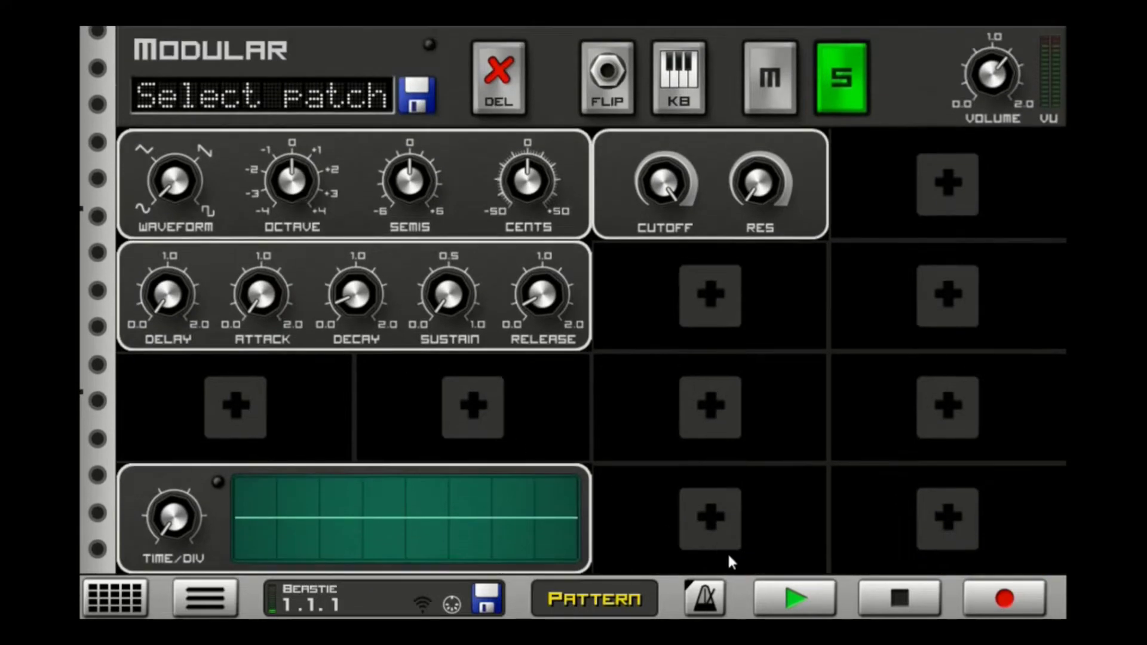
pyautogui.click(786, 600)
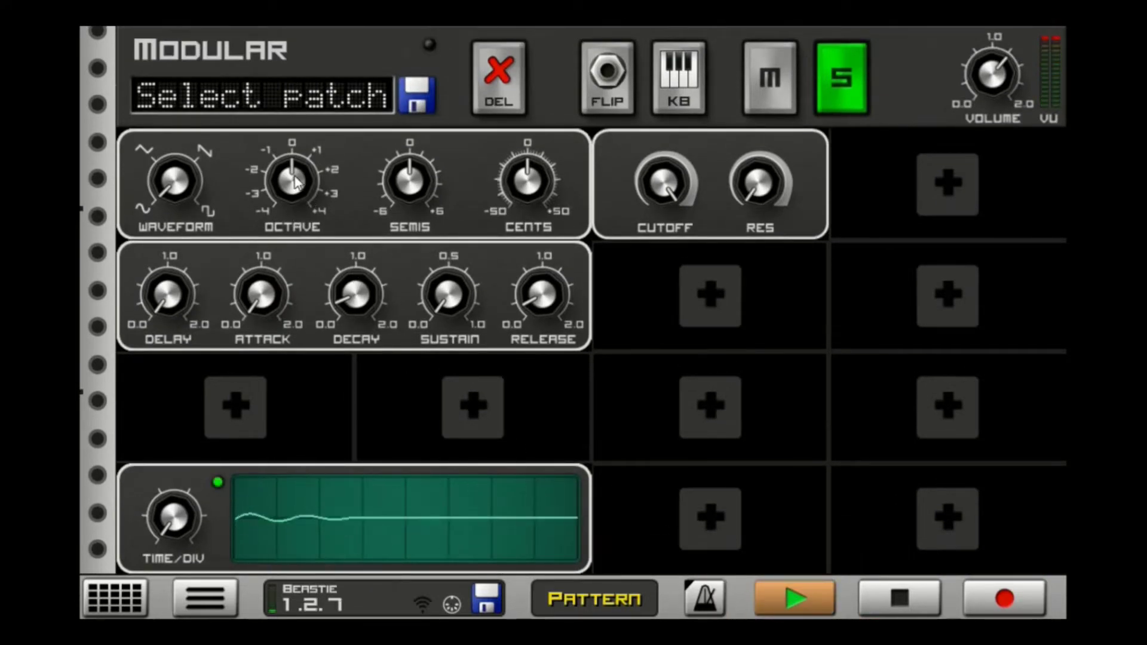
pyautogui.moveTo(290, 200)
pyautogui.mouseDown()
pyautogui.moveTo(283, 221)
pyautogui.moveTo(305, 192)
pyautogui.mouseUp()
pyautogui.click(929, 587)
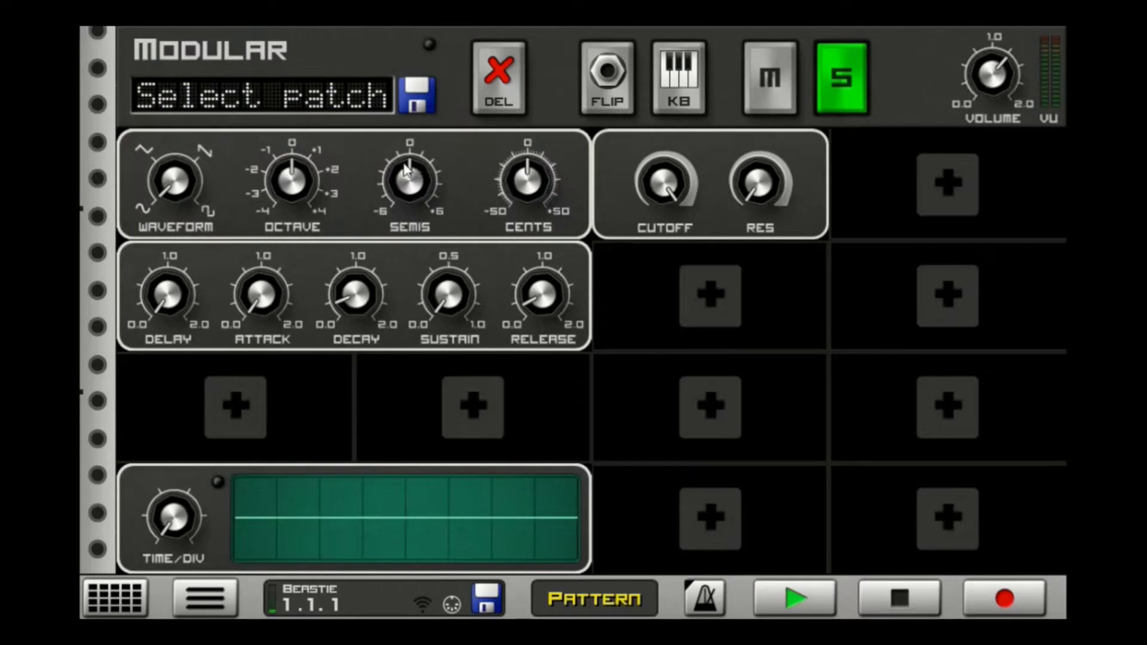
pyautogui.click(756, 593)
pyautogui.moveTo(409, 179); pyautogui.dragTo(364, 260)
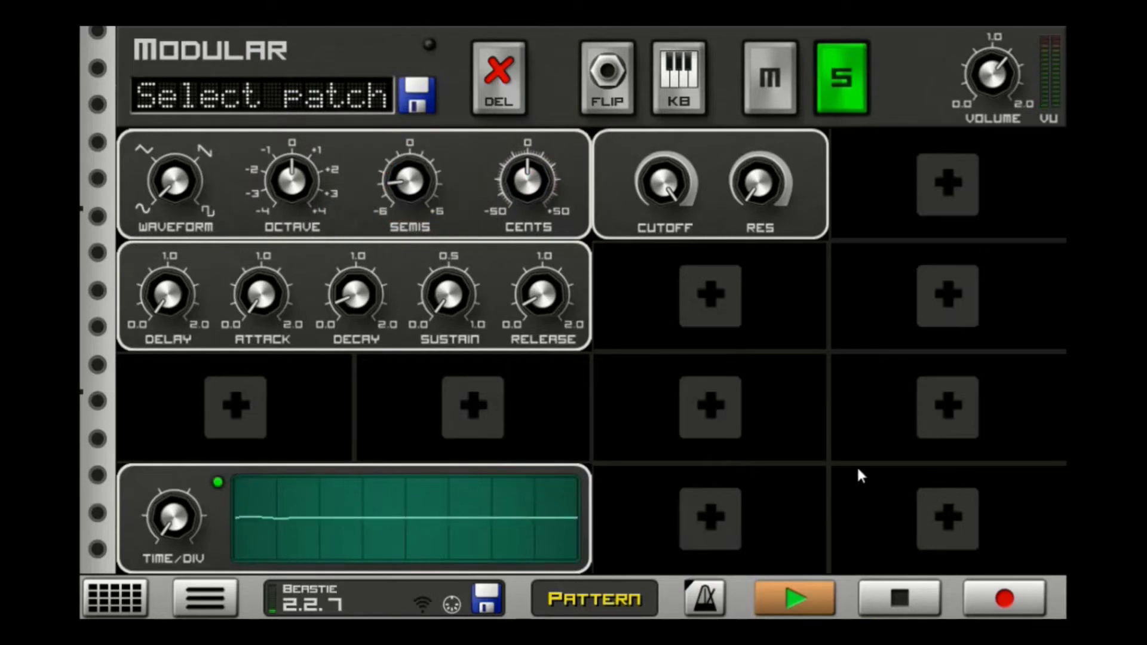
pyautogui.click(892, 600)
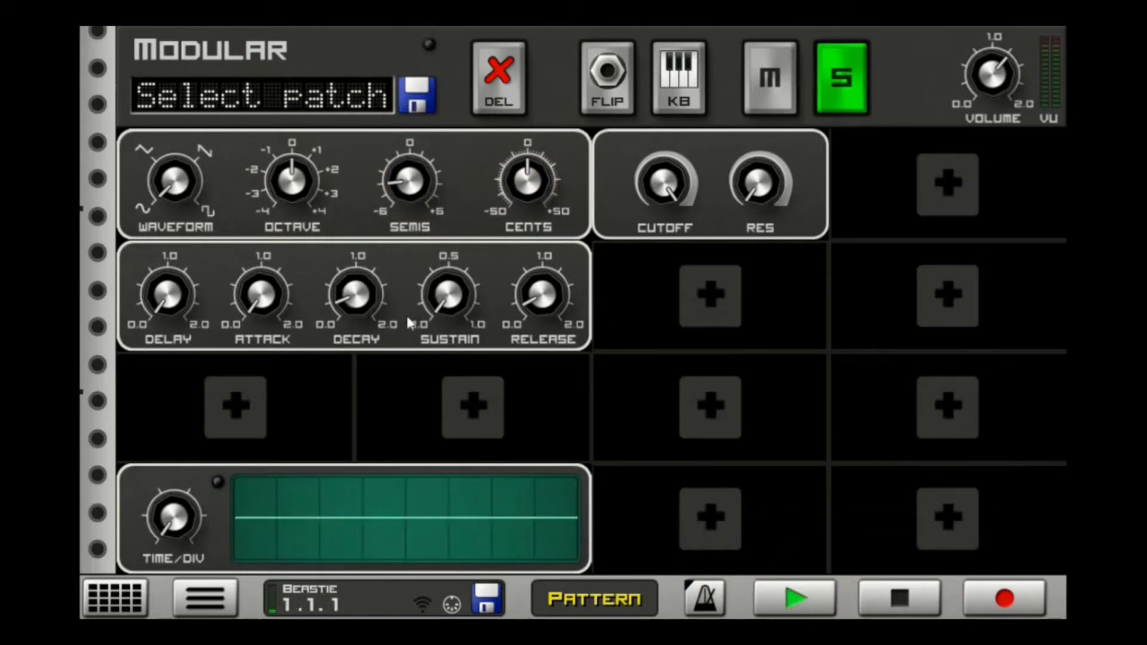
# Turn the filter CUTOFF down and RES up while playing, then stop playback.
pyautogui.click(352, 301)
pyautogui.click(803, 597)
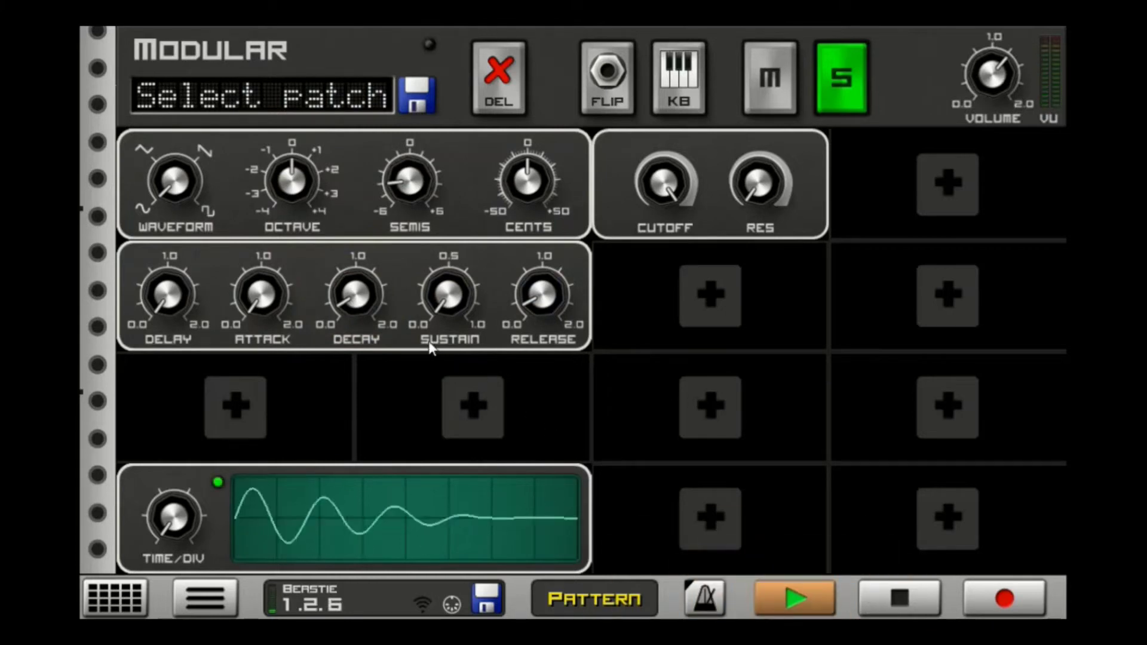
pyautogui.click(356, 294)
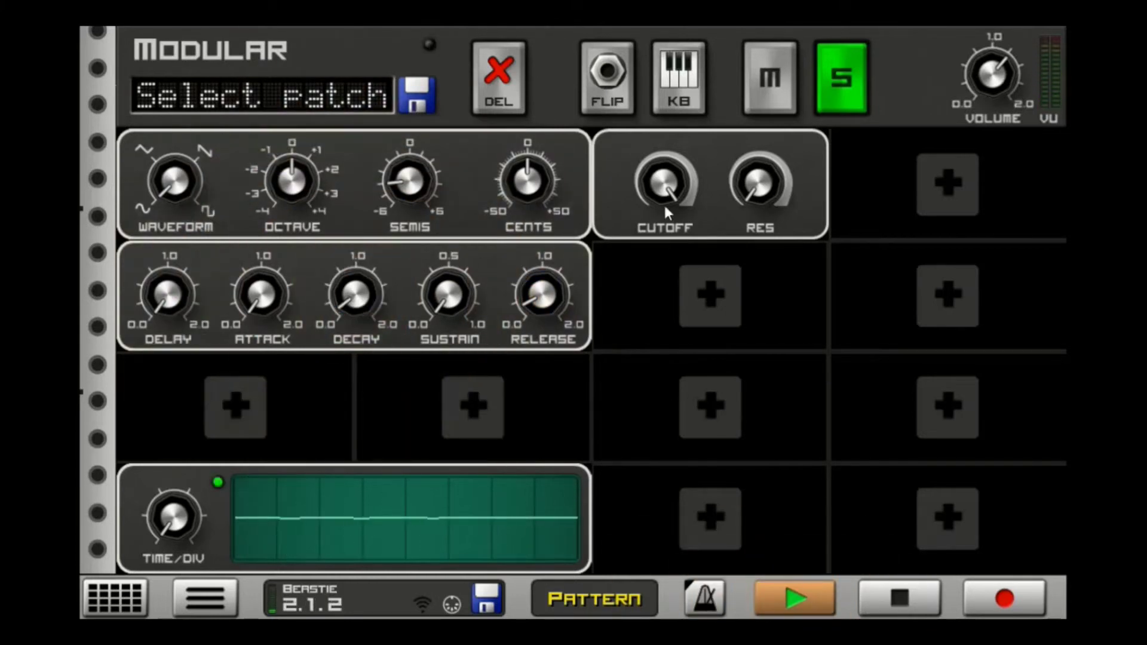
pyautogui.moveTo(664, 205); pyautogui.dragTo(611, 389)
pyautogui.moveTo(748, 196); pyautogui.dragTo(794, 103)
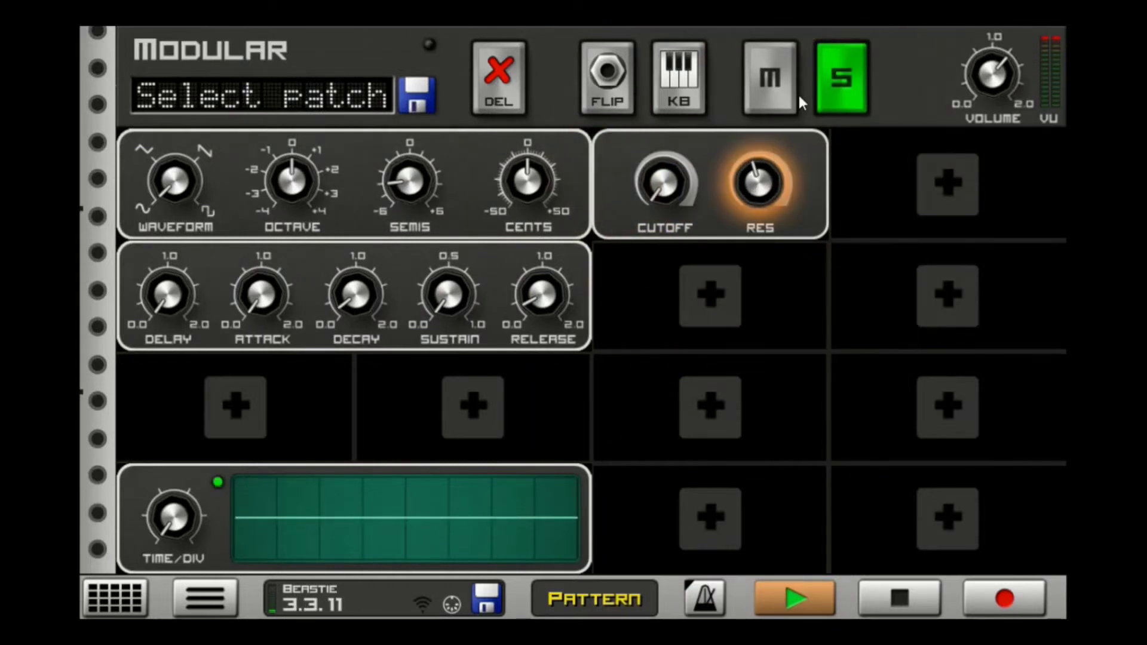
pyautogui.click(349, 301)
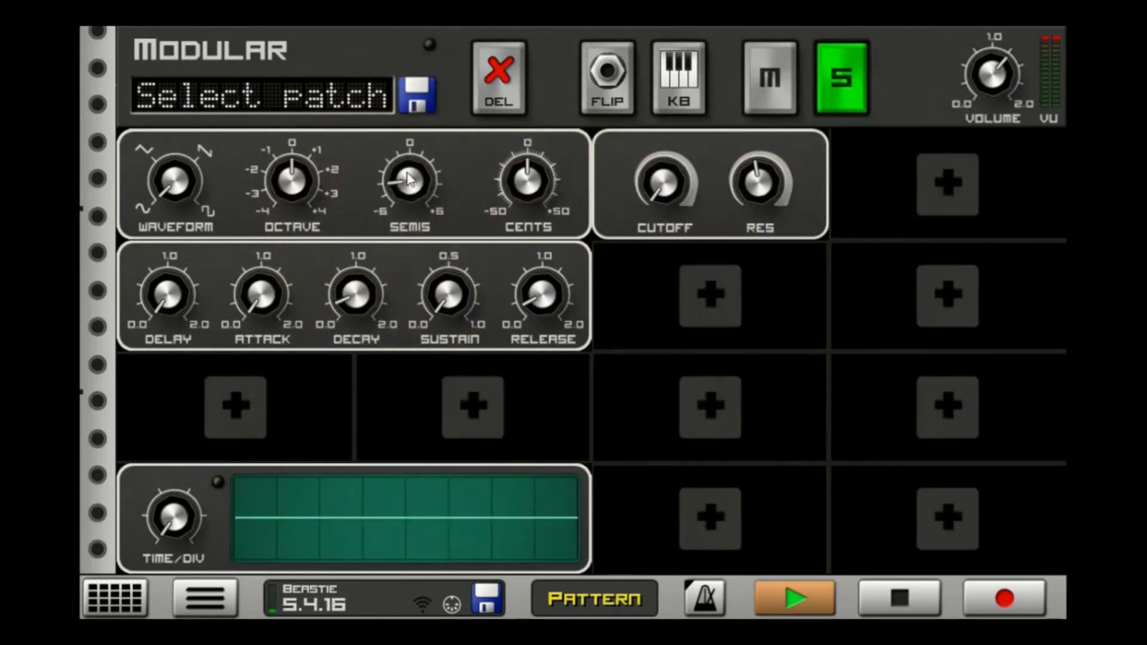
pyautogui.click(540, 293)
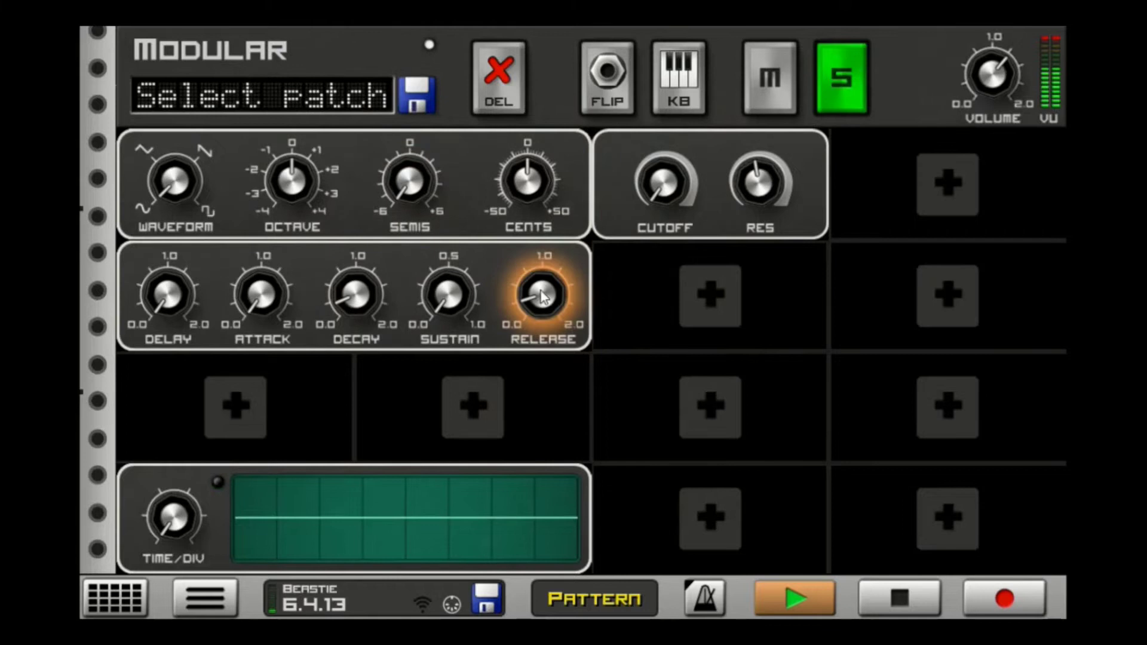
pyautogui.click(898, 597)
pyautogui.click(898, 597)
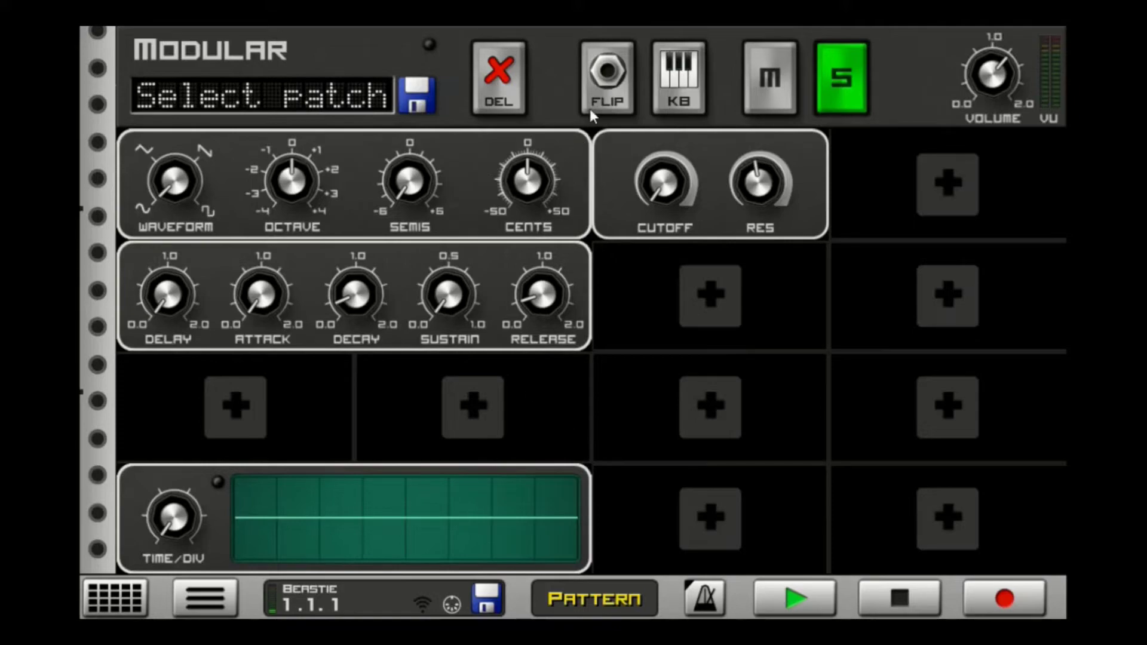
# Add a Decay Envelope, cable its OUT to the oscillator PITCH input, and raise PITCH modulation.
pyautogui.click(603, 96)
pyautogui.click(417, 408)
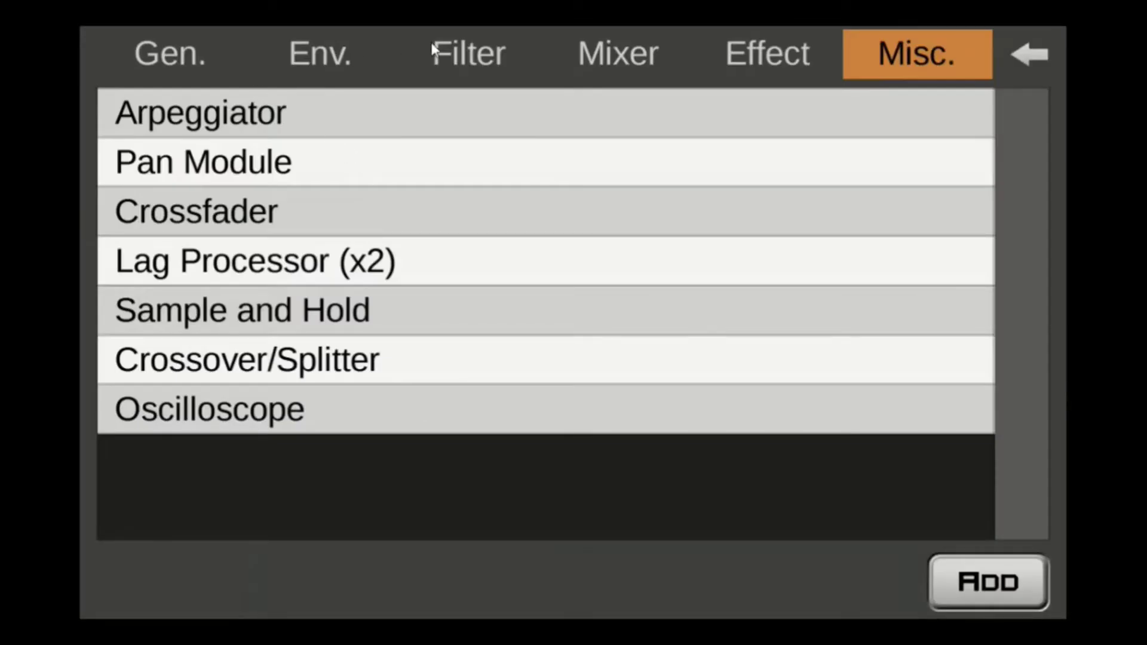
pyautogui.click(374, 53)
pyautogui.click(388, 212)
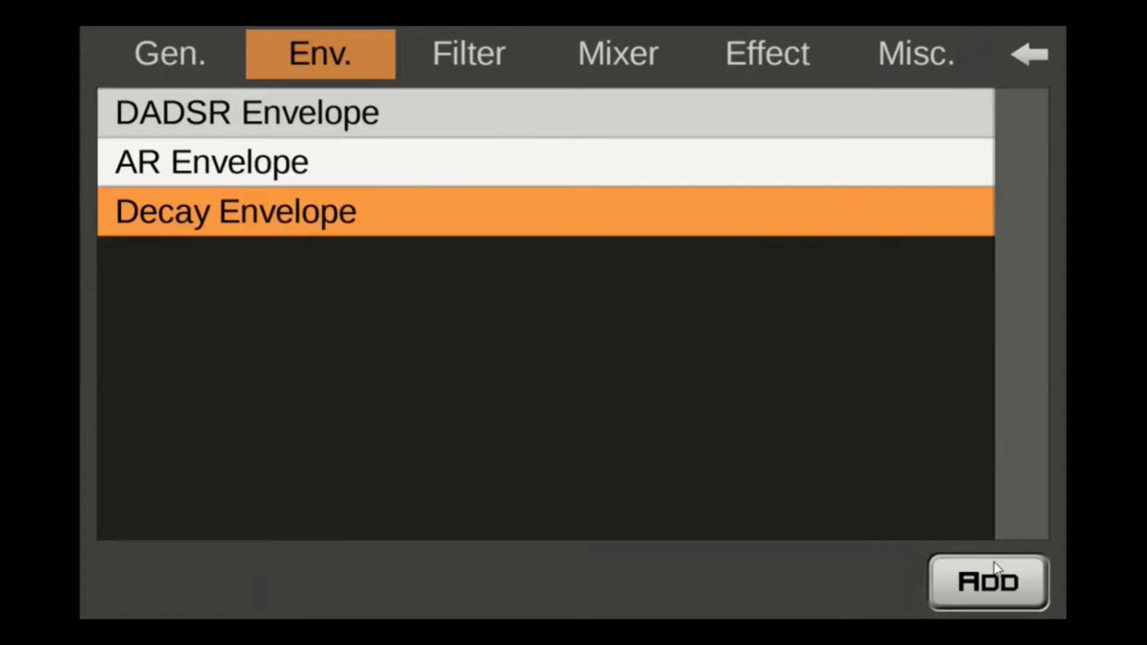
pyautogui.click(994, 581)
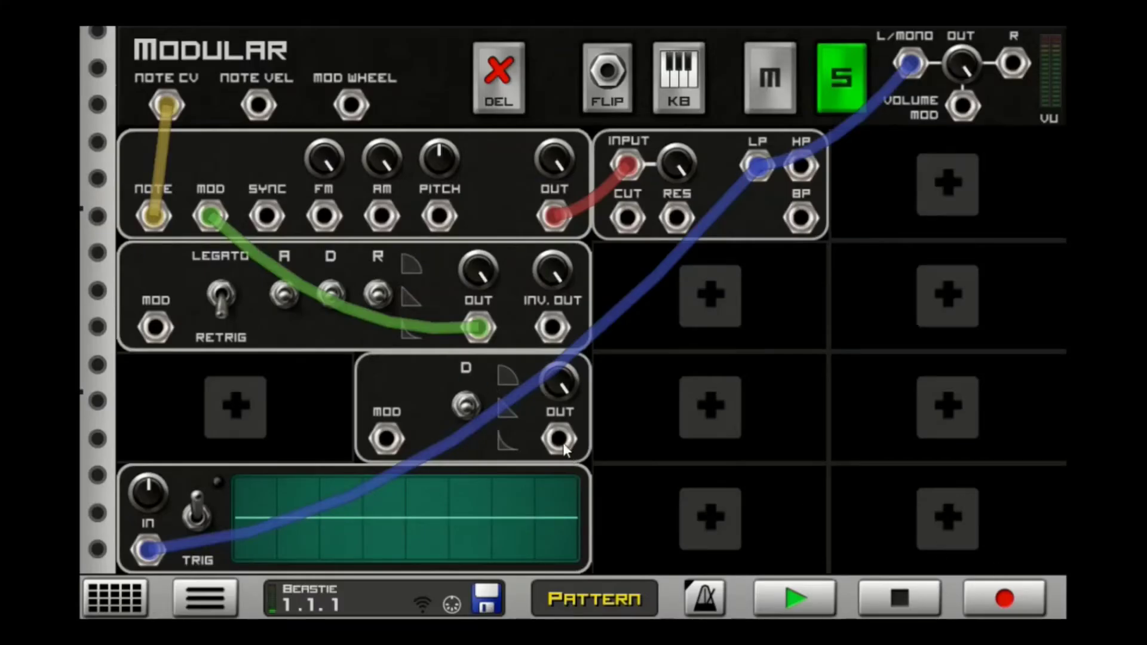
pyautogui.moveTo(559, 440); pyautogui.dragTo(463, 239)
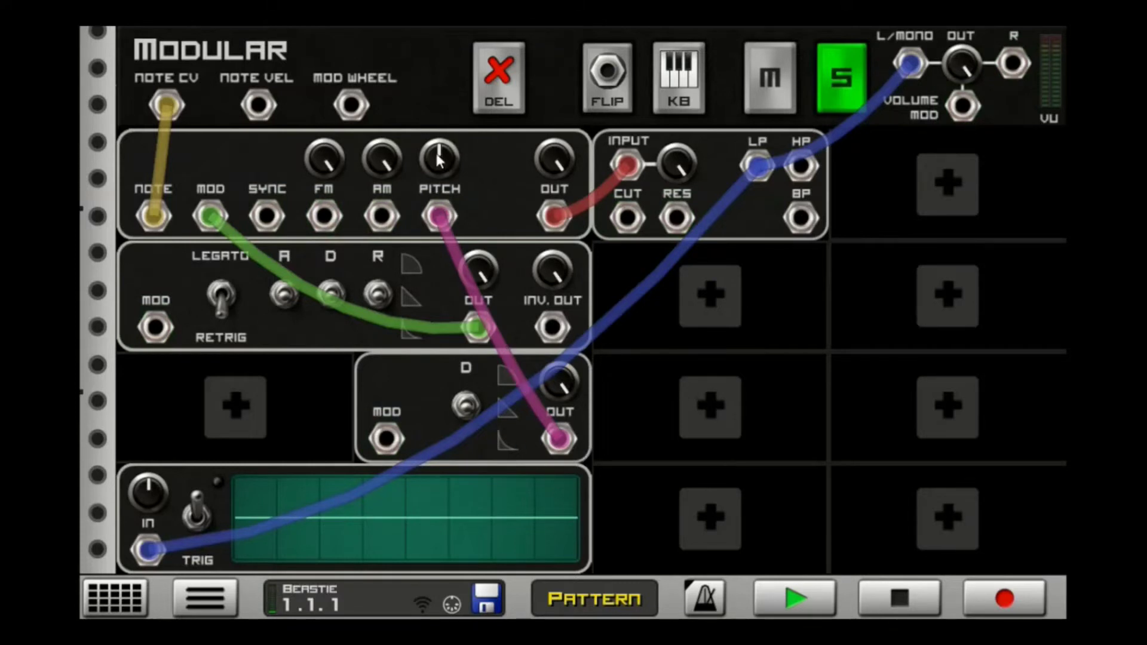
pyautogui.moveTo(446, 159); pyautogui.dragTo(438, 203)
# Flip to the front panel and play the pattern to audition the kick patch.
pyautogui.click(604, 89)
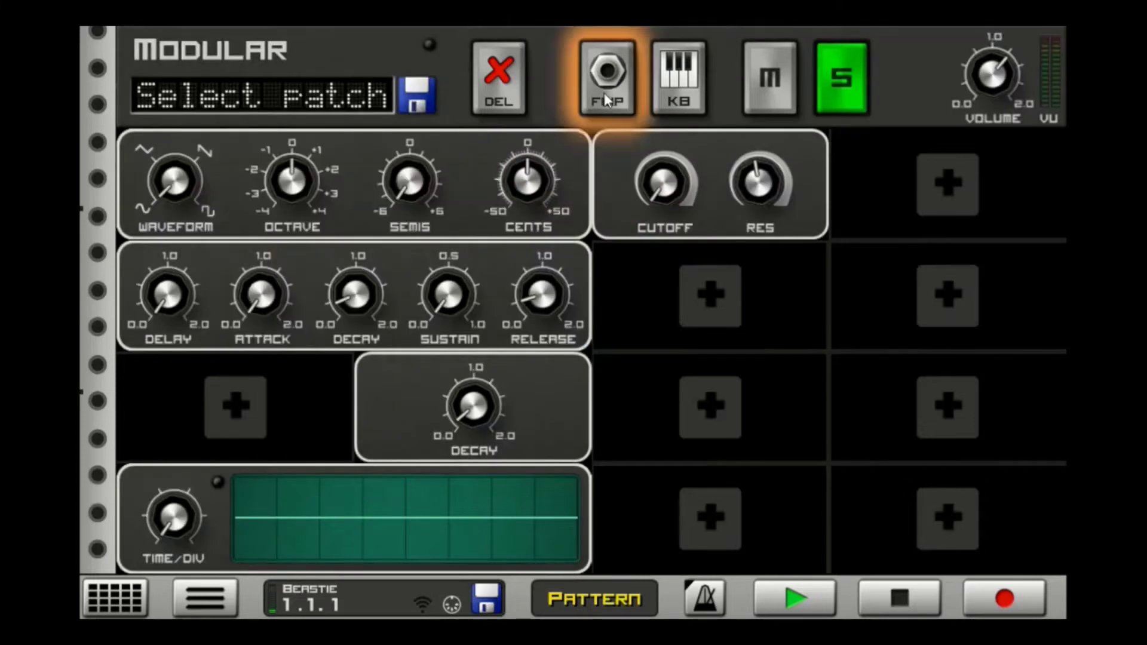
pyautogui.click(491, 399)
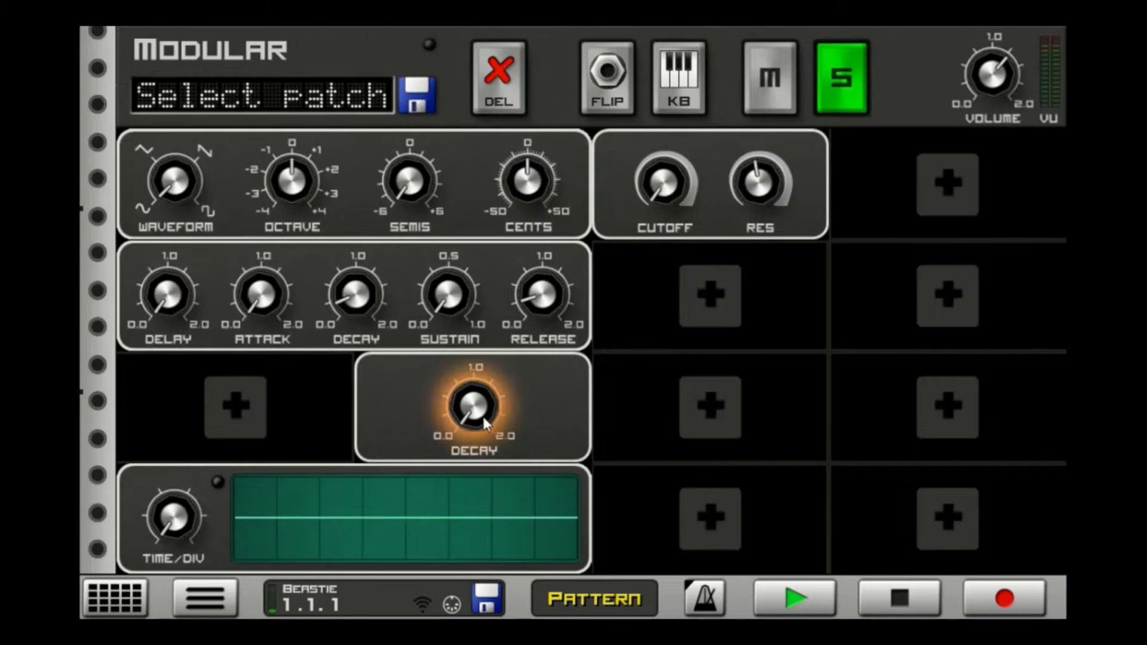
pyautogui.click(772, 600)
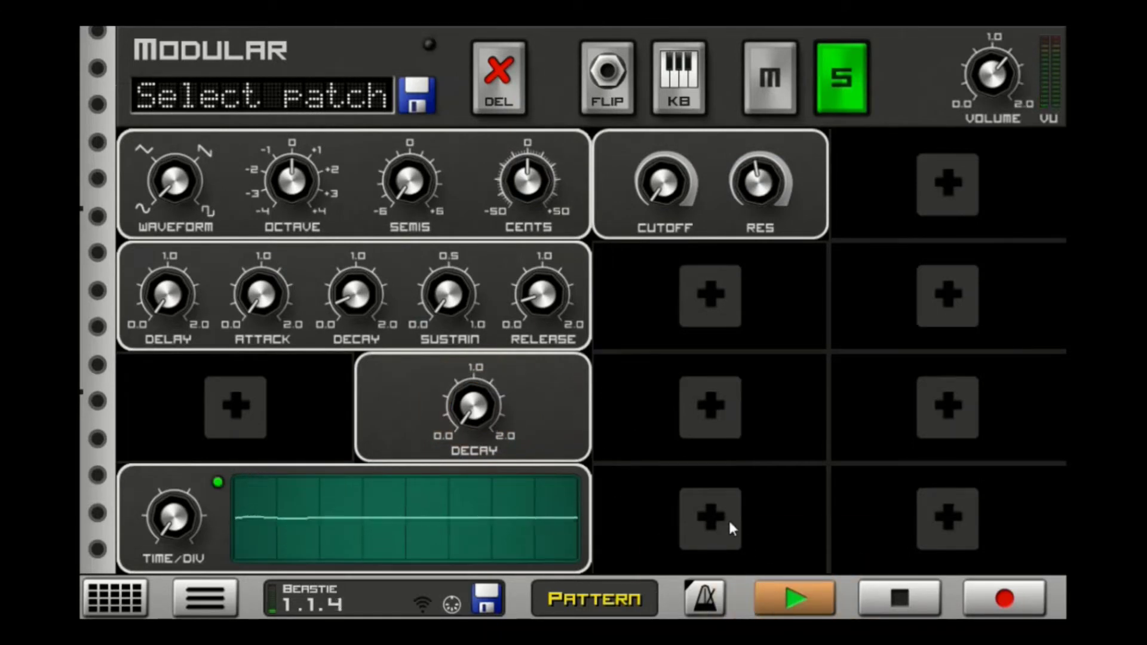
pyautogui.click(473, 411)
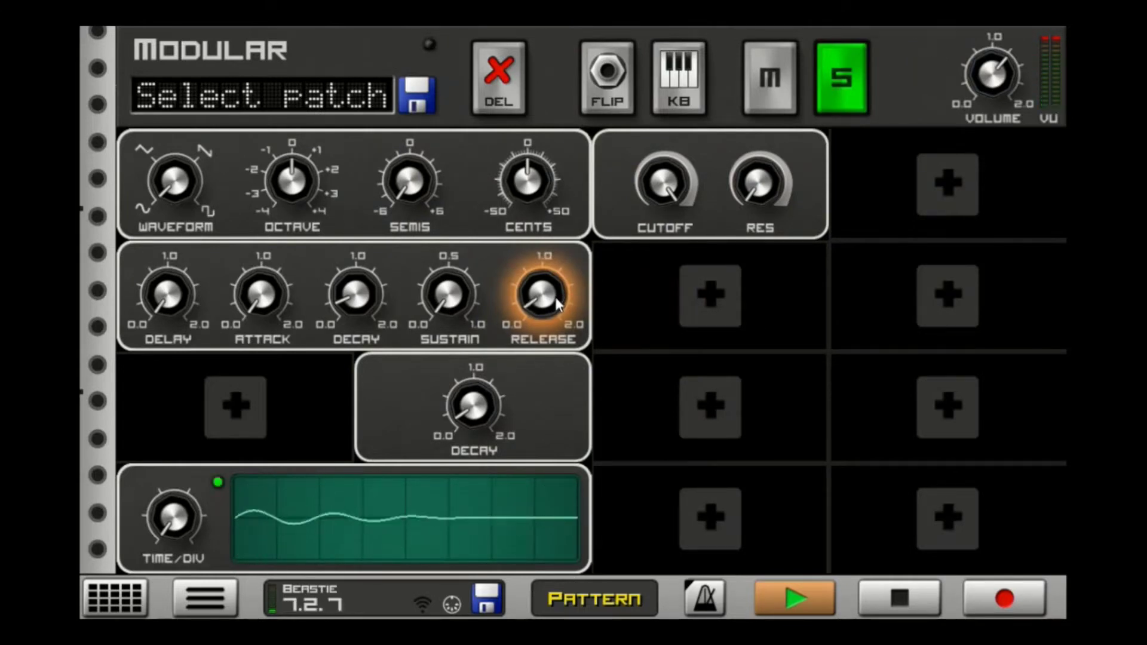
pyautogui.click(921, 605)
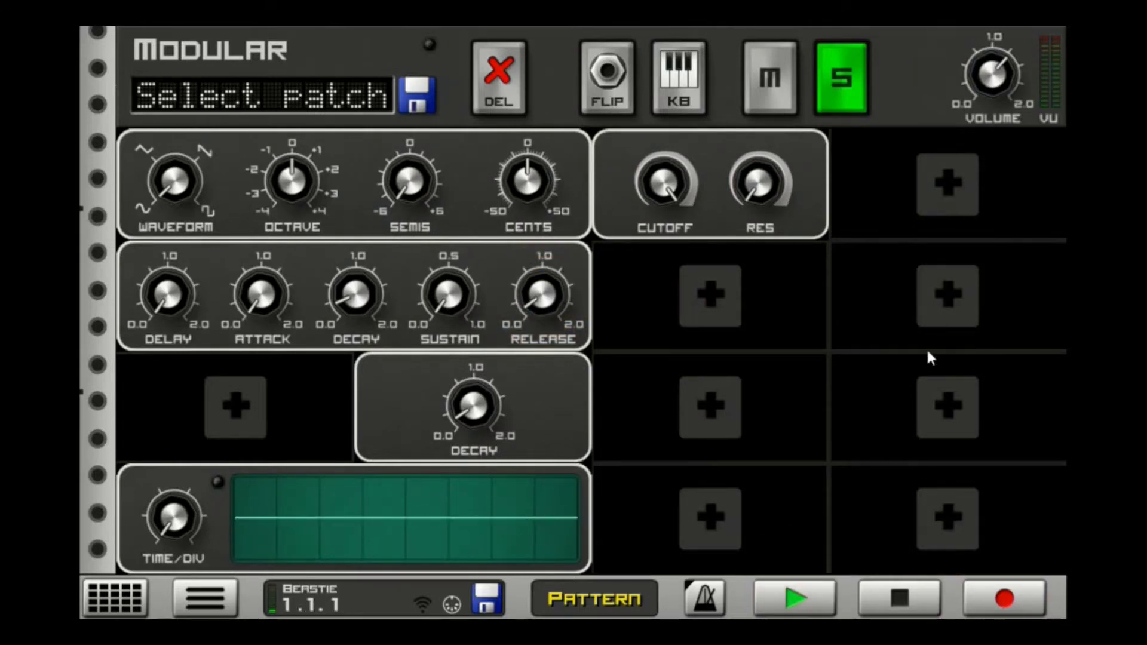
# Lower the Modular VOLUME slightly and fine-tune the SEMIS and envelope DECAY knobs.
pyautogui.moveTo(1001, 59); pyautogui.dragTo(976, 92)
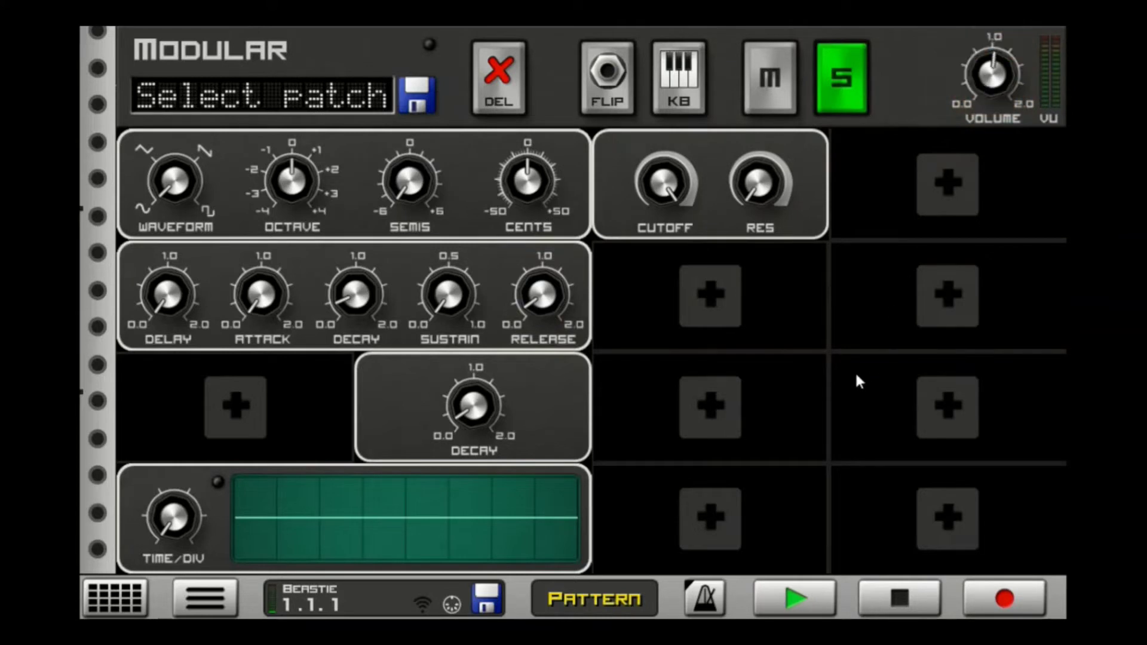
pyautogui.click(815, 606)
pyautogui.moveTo(996, 63); pyautogui.dragTo(958, 87)
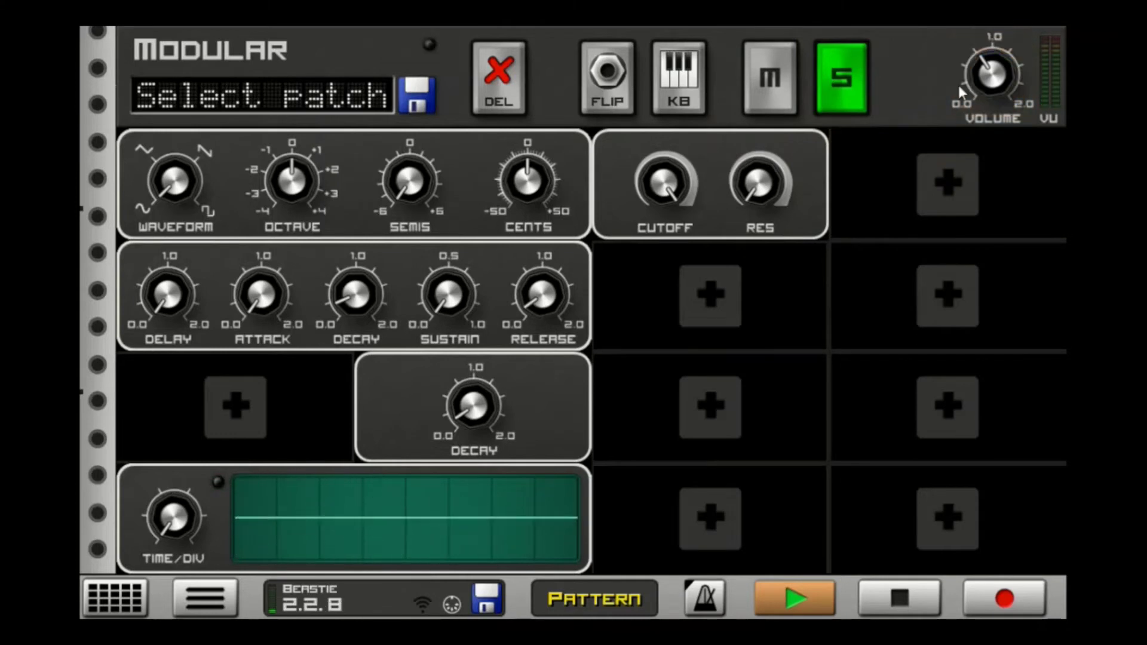
pyautogui.moveTo(421, 169); pyautogui.dragTo(415, 196)
pyautogui.moveTo(366, 296); pyautogui.dragTo(382, 283)
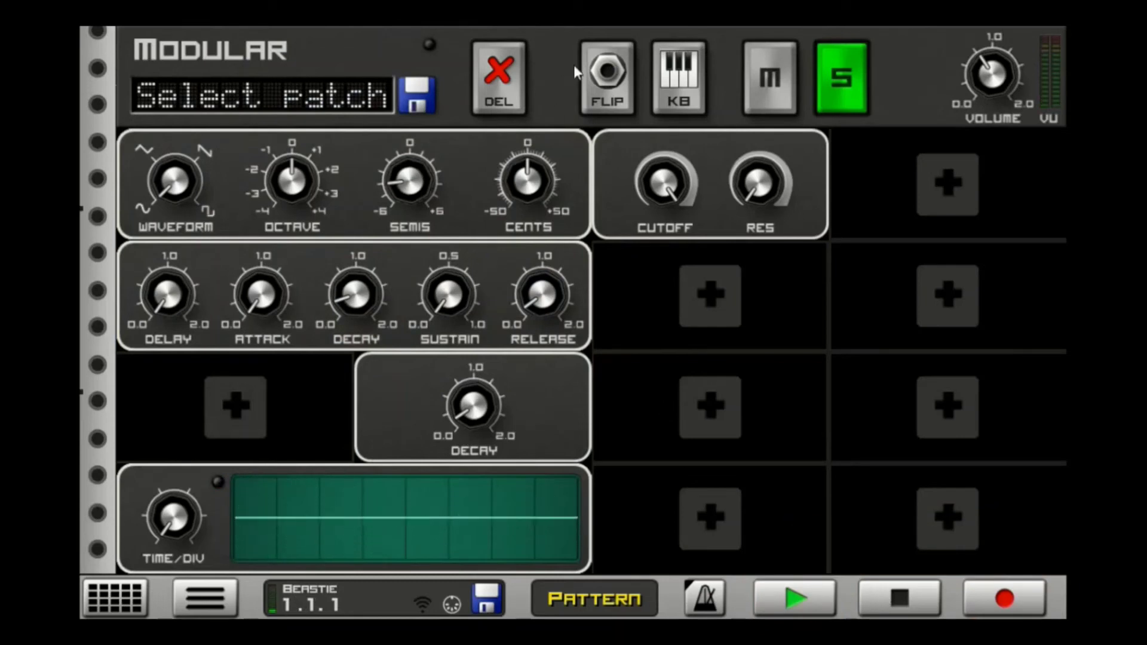
# During playback, toggle the pitch envelope's curve shape and reduce the oscillator PITCH modulation.
pyautogui.click(624, 101)
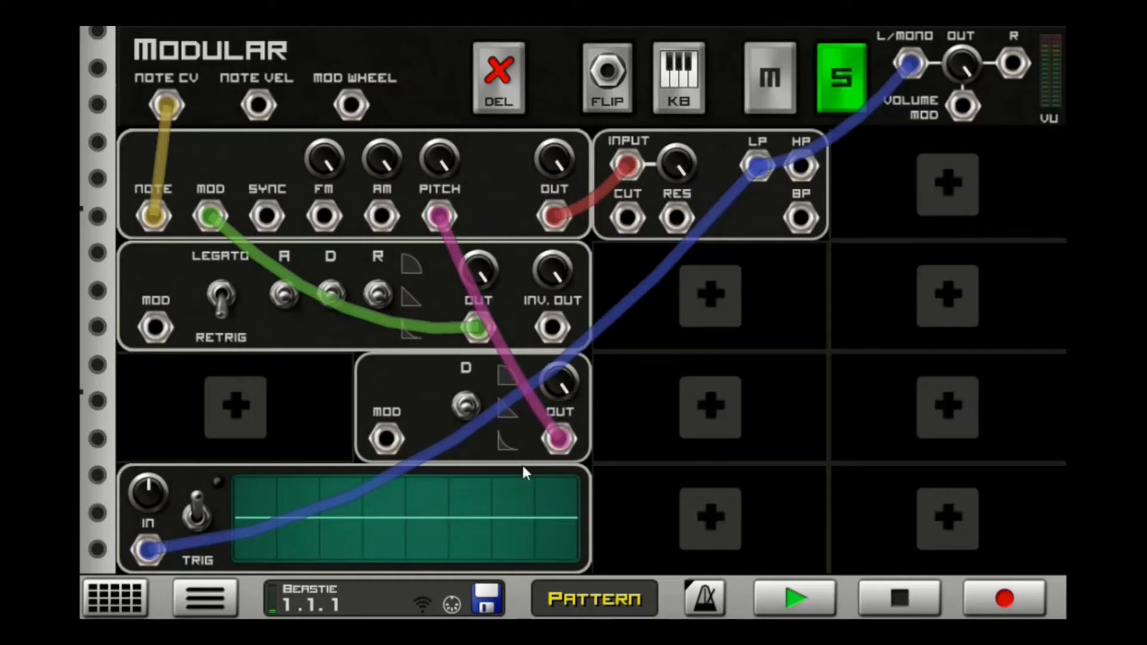
pyautogui.click(779, 587)
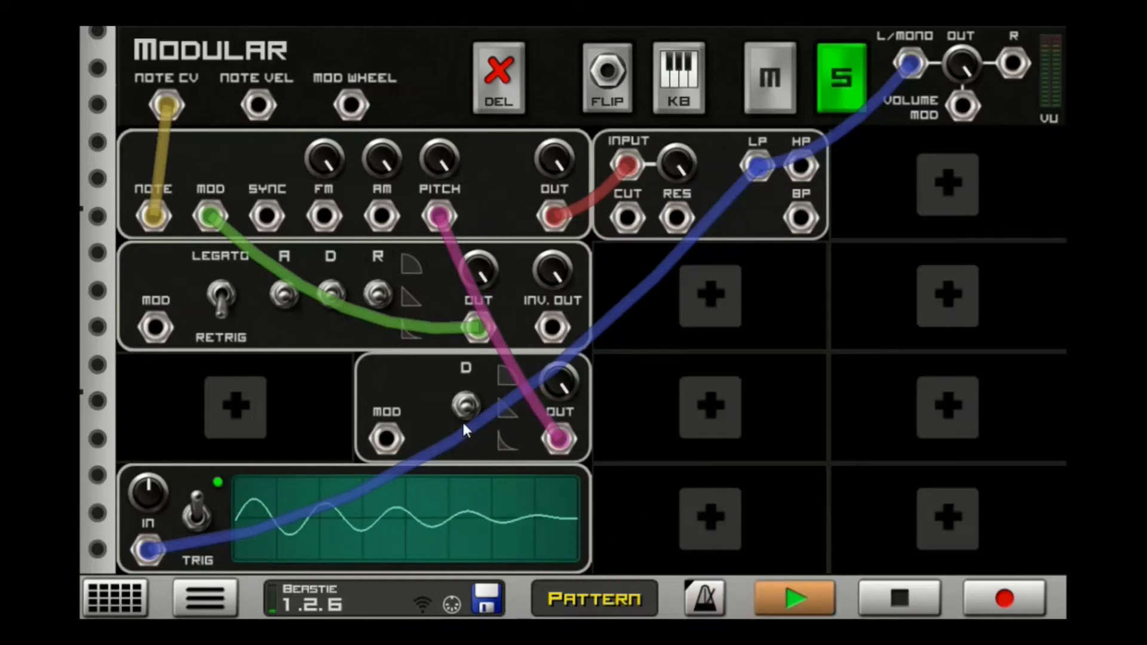
pyautogui.click(466, 405)
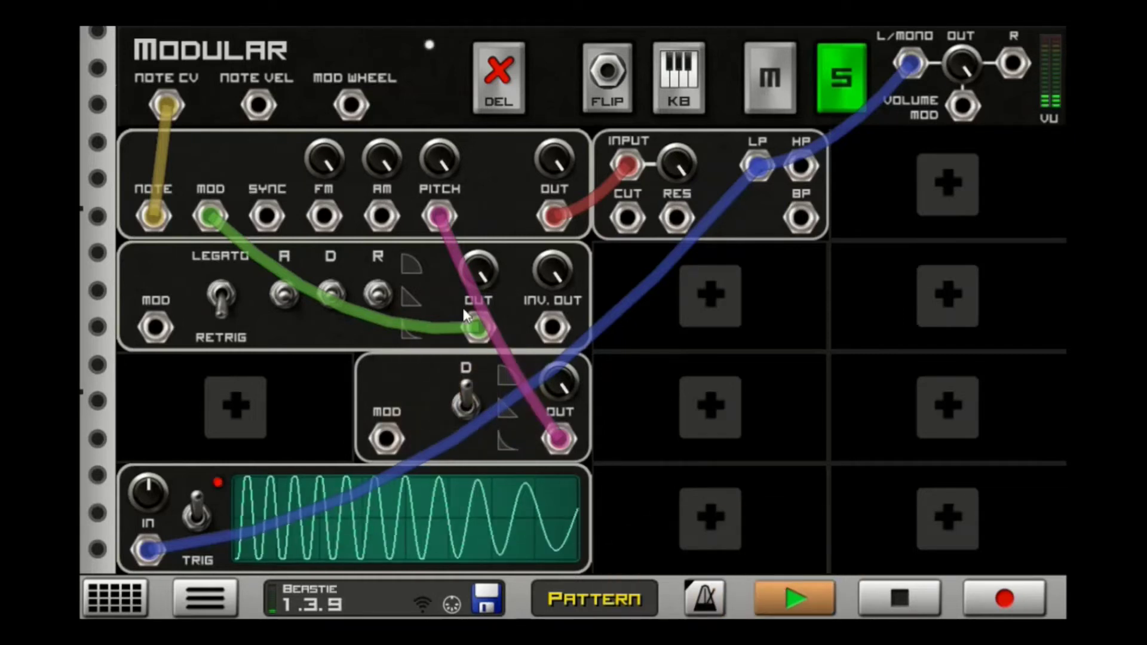
pyautogui.click(469, 391)
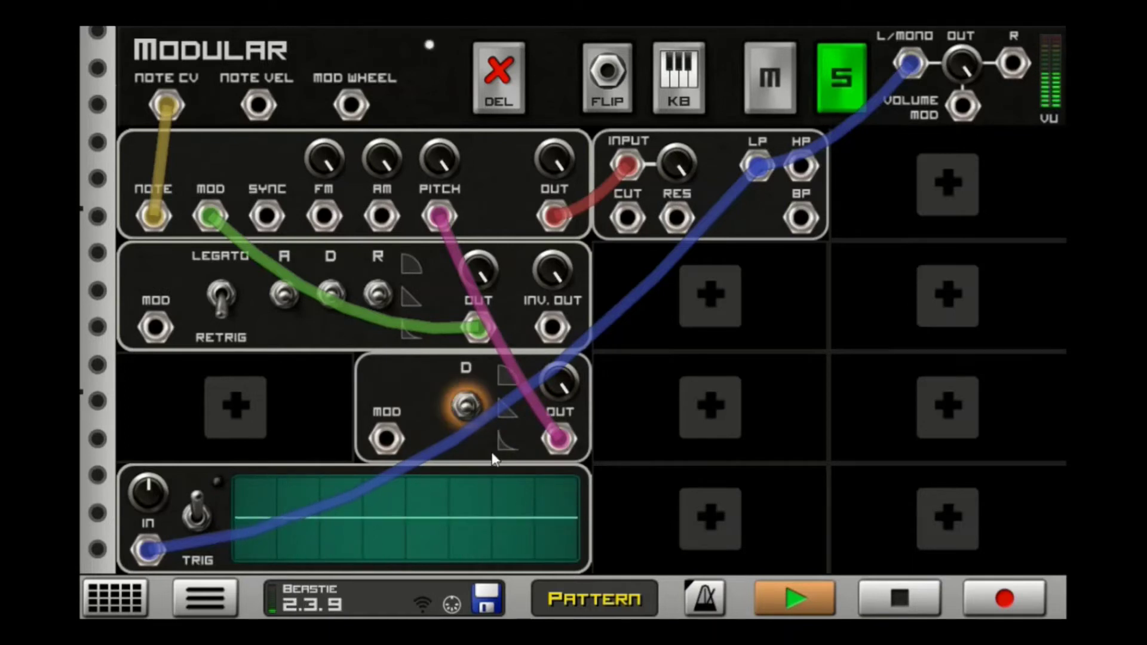
pyautogui.click(469, 403)
pyautogui.click(824, 597)
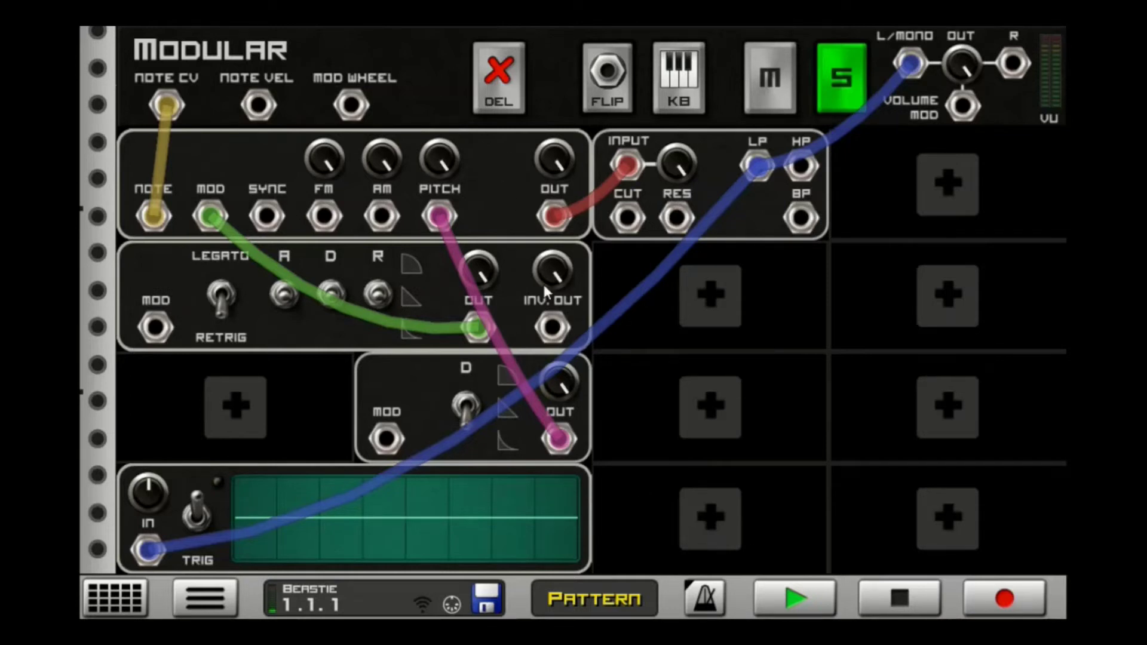
pyautogui.click(823, 608)
pyautogui.moveTo(439, 171); pyautogui.dragTo(450, 206)
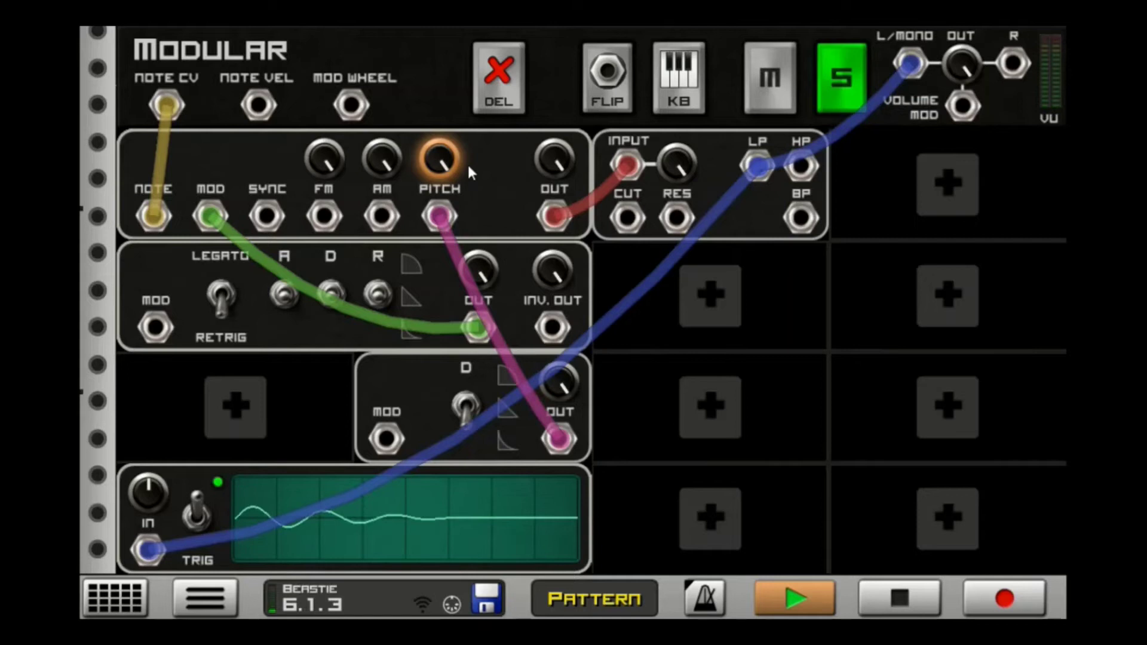
# While the patch plays, switch the main envelope's release and decay curves to their lower shapes.
pyautogui.click(899, 597)
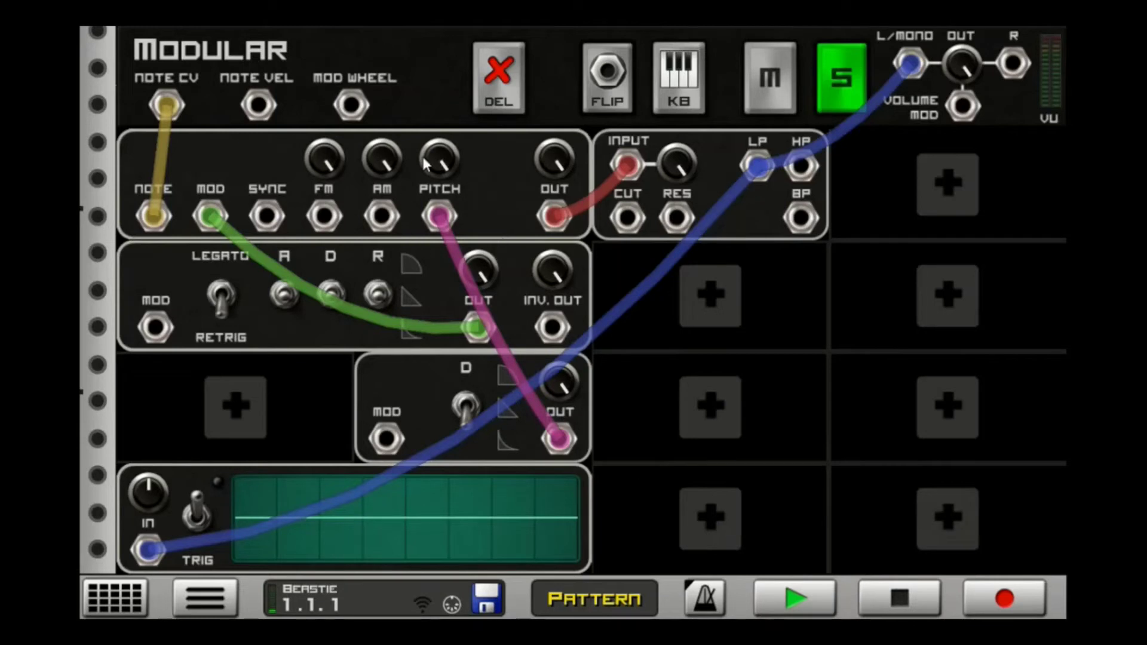
pyautogui.click(449, 152)
pyautogui.click(798, 599)
pyautogui.click(375, 291)
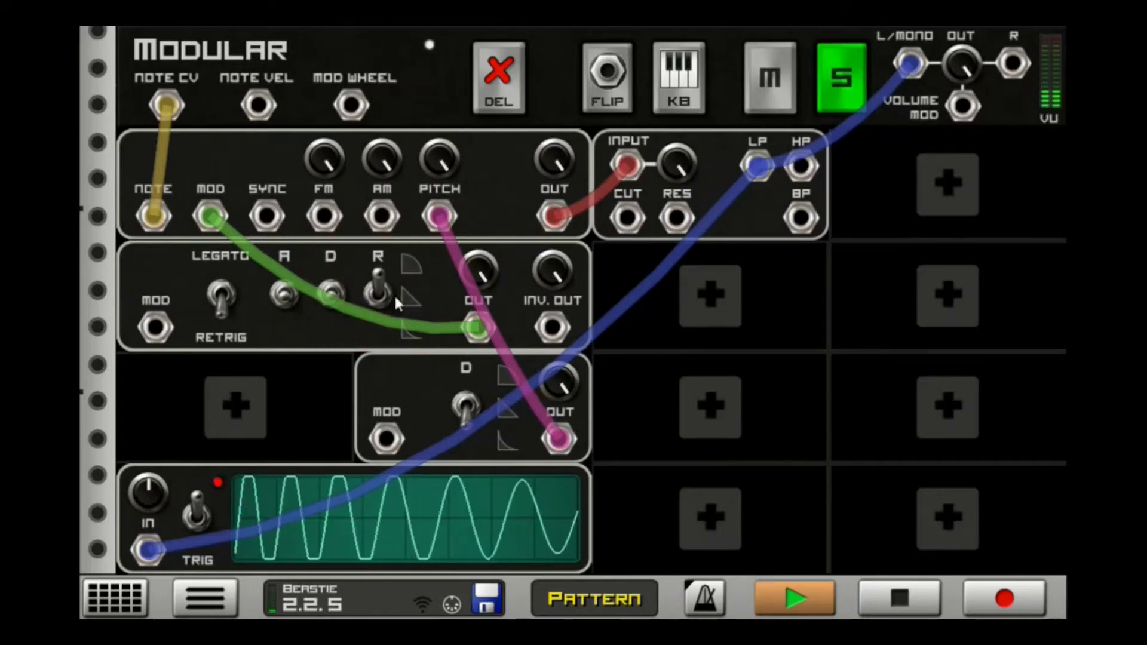
pyautogui.click(378, 278)
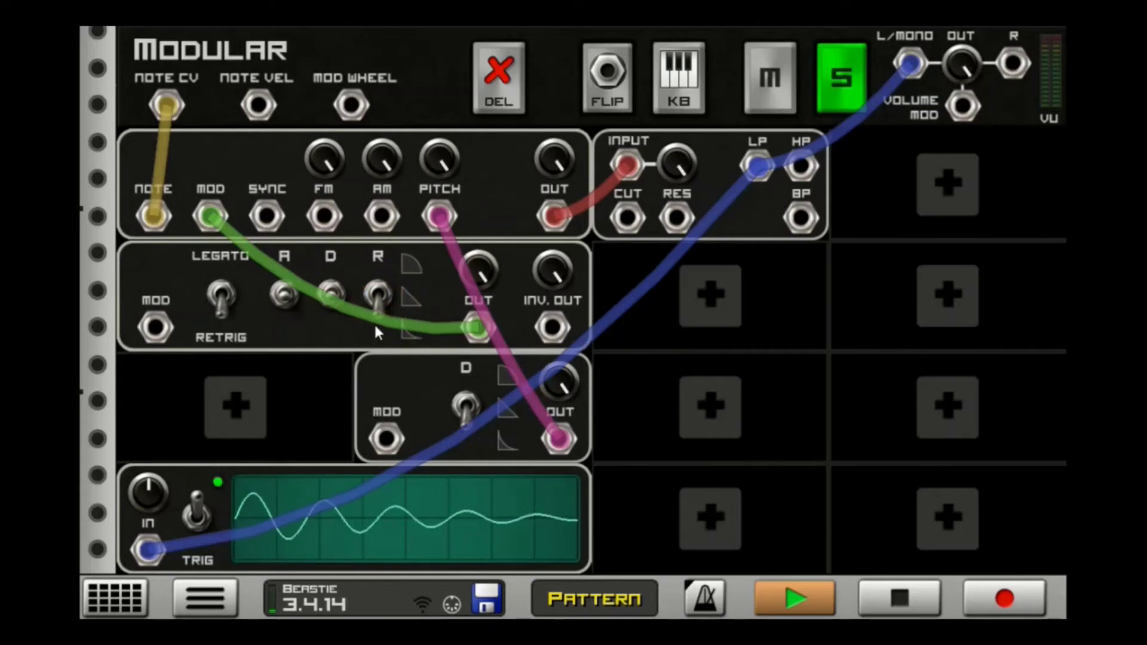
pyautogui.click(341, 296)
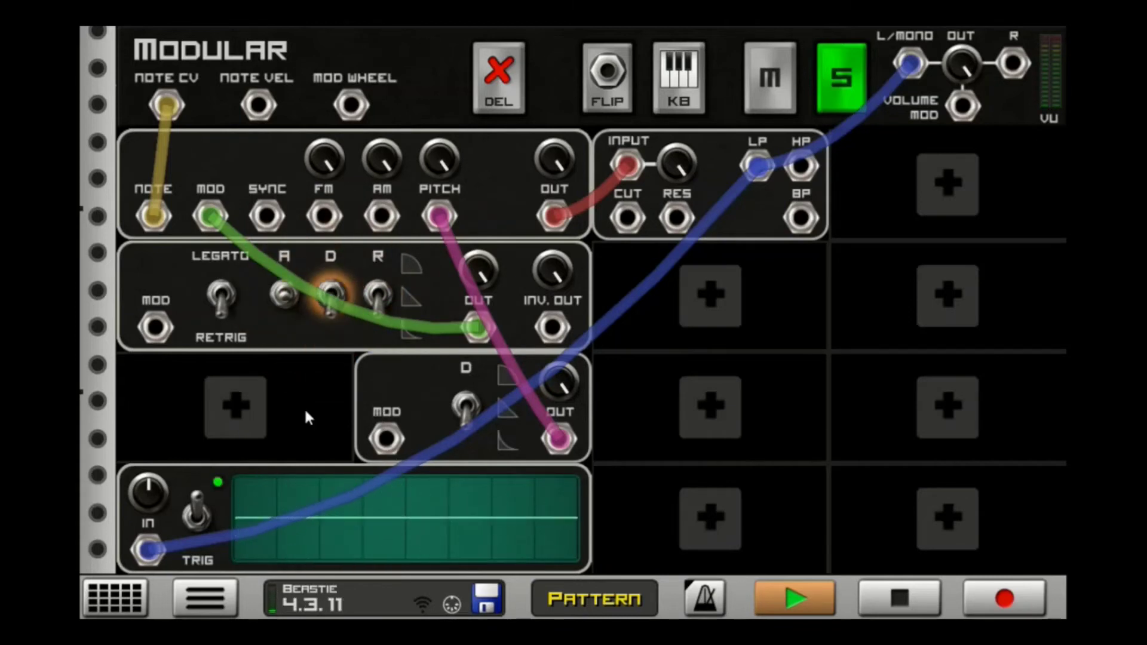
pyautogui.click(331, 292)
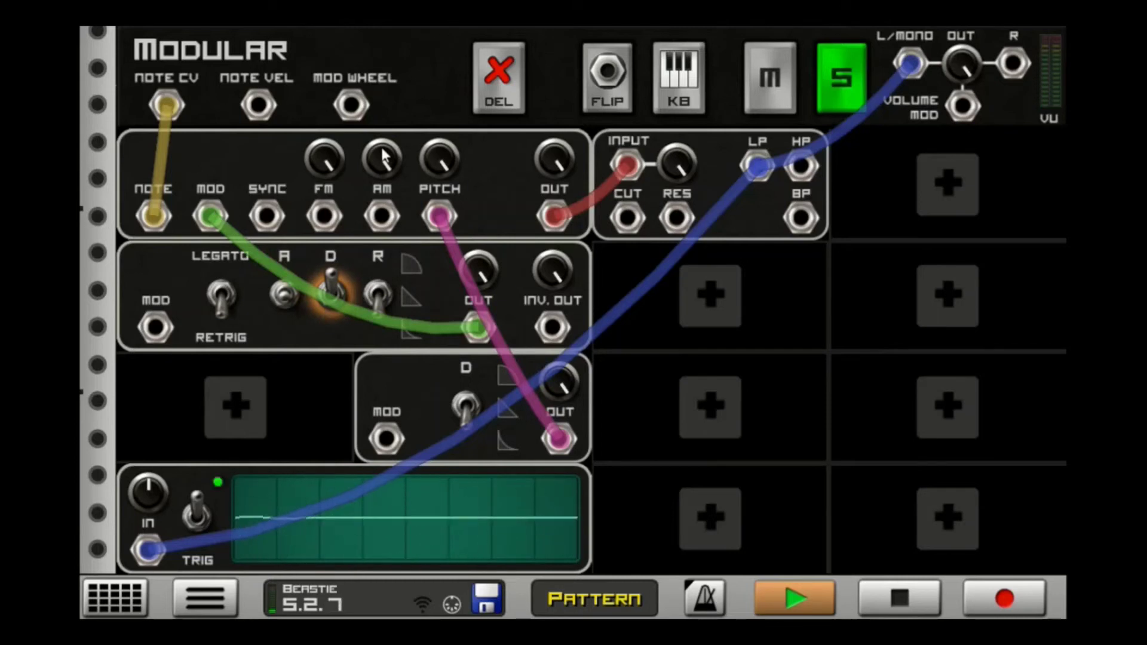
pyautogui.click(332, 293)
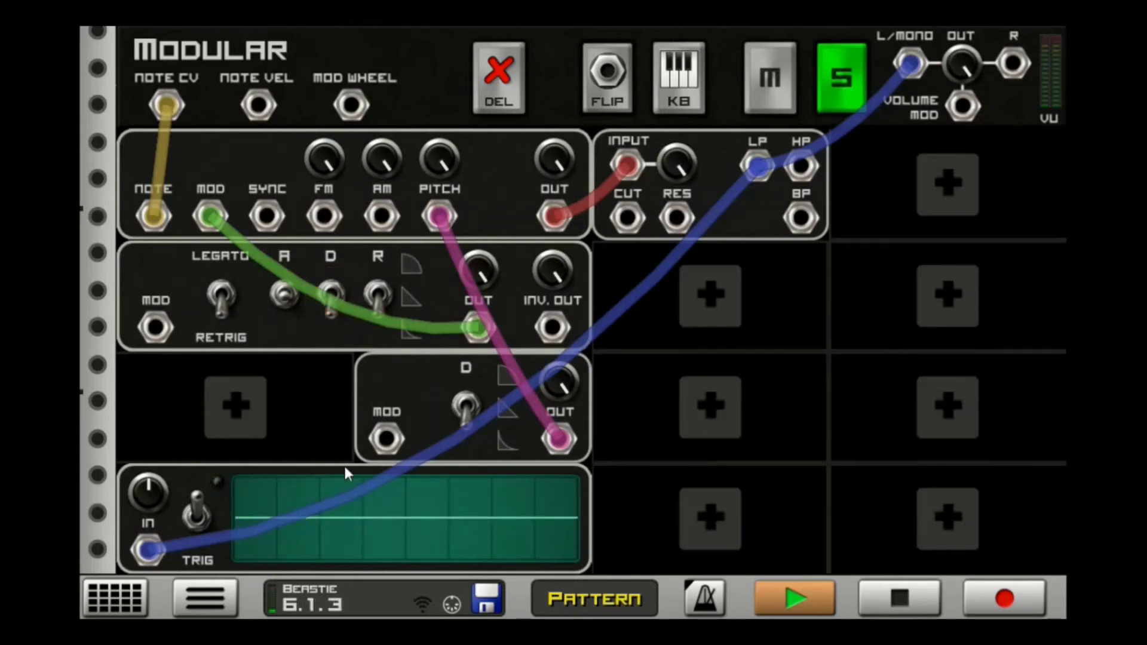
# Flip the rack back to its front knob panels and audition the patch, nudging the release.
pyautogui.click(873, 600)
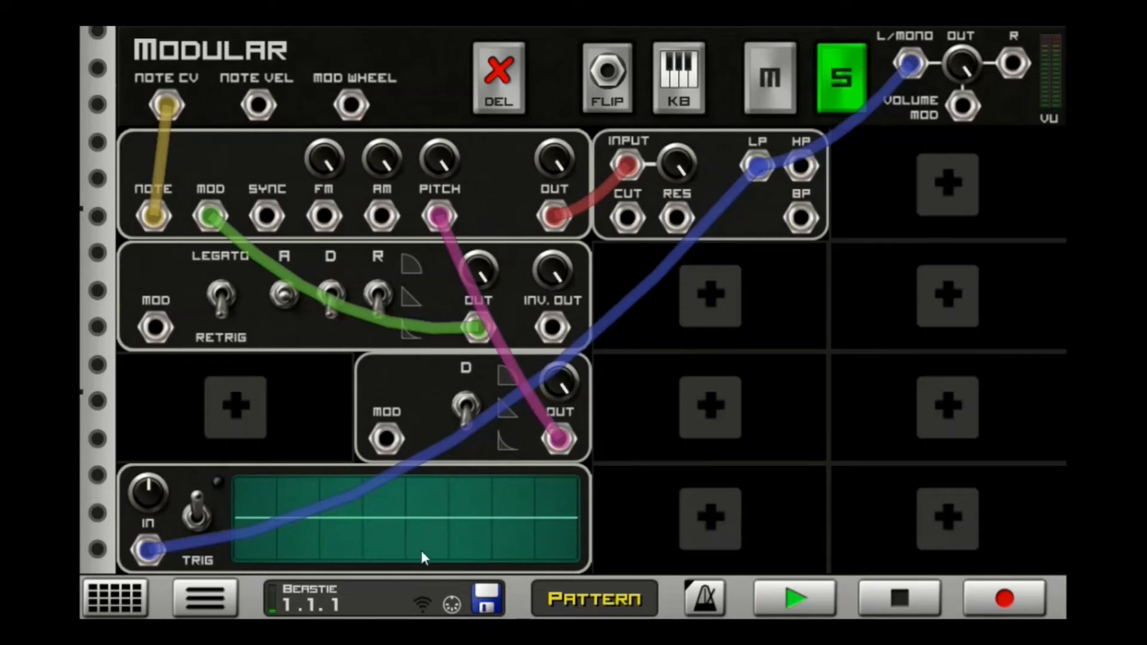
pyautogui.click(606, 96)
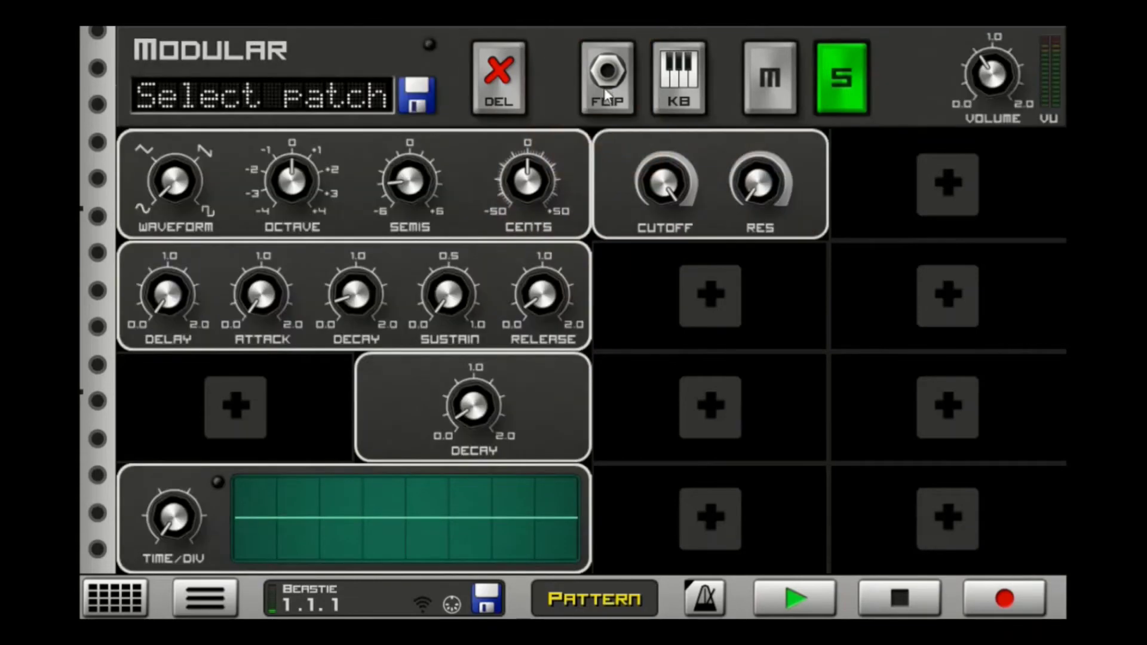
pyautogui.click(777, 588)
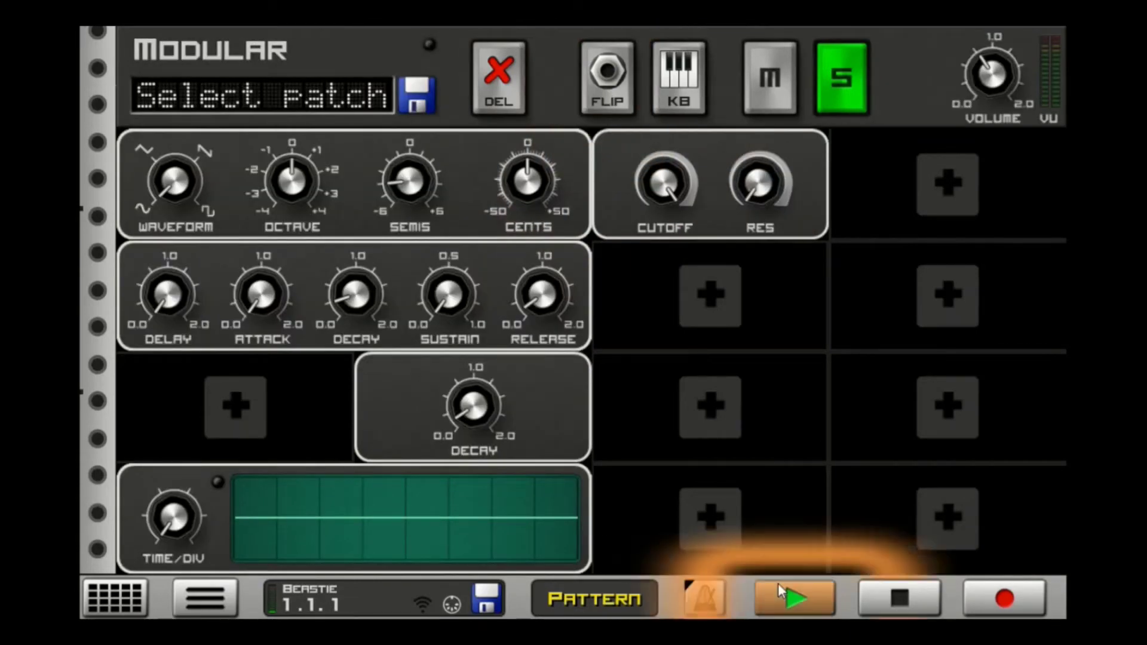
pyautogui.click(547, 303)
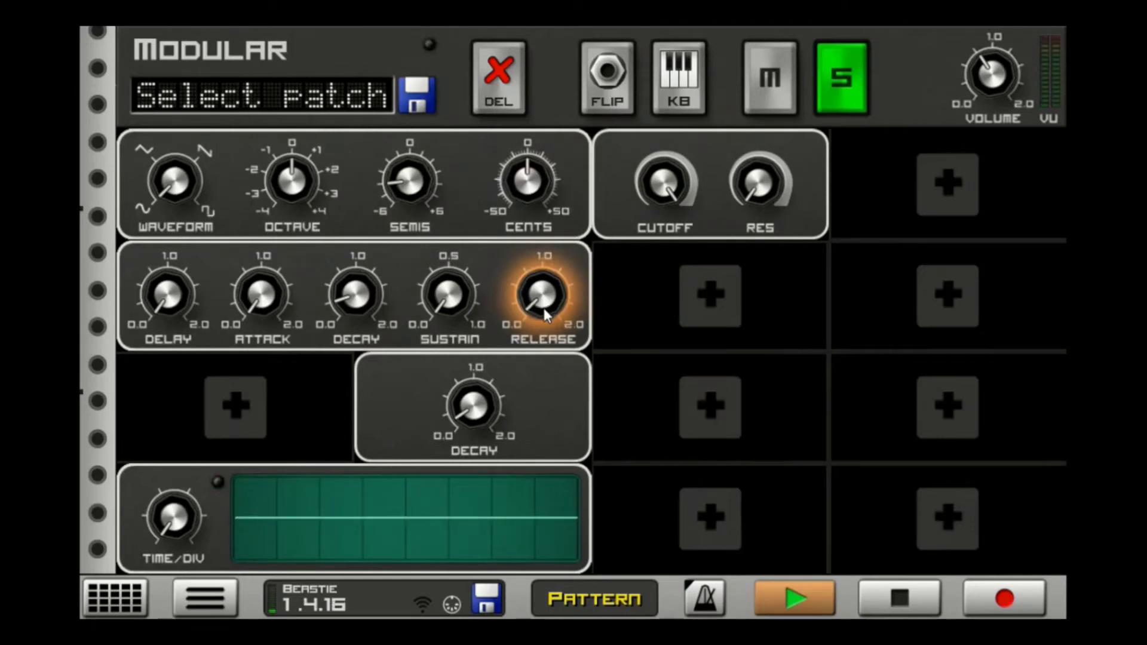
pyautogui.click(909, 604)
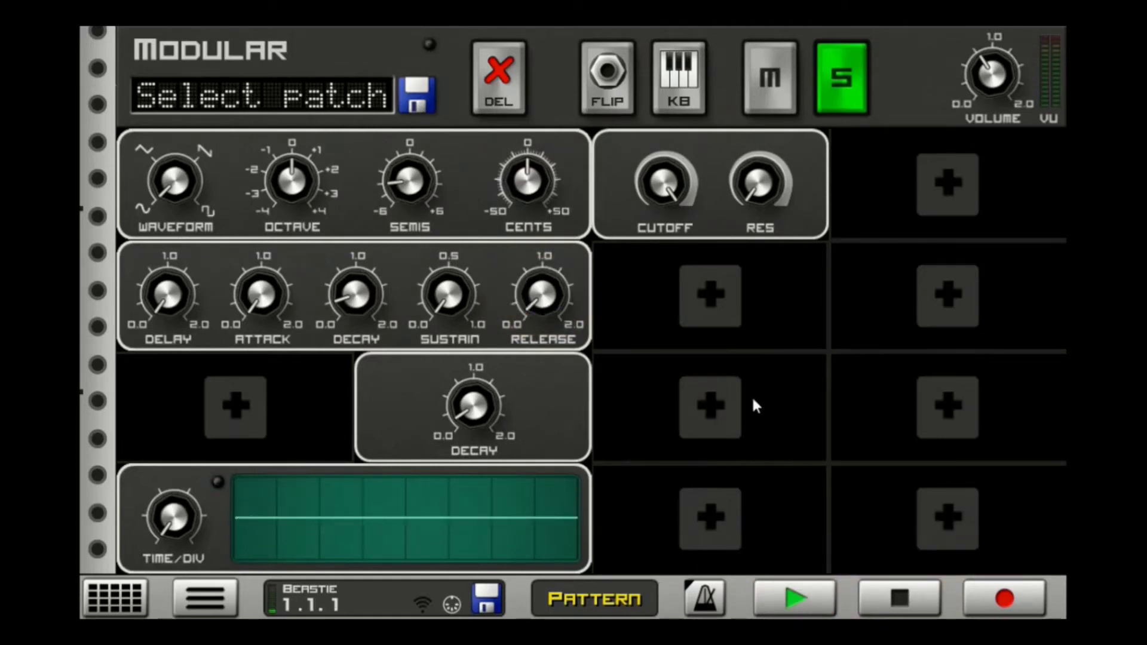
# Place pattern A1 at bar 1 of the Modular song lane.
pyautogui.scroll(-5, 335, 333)
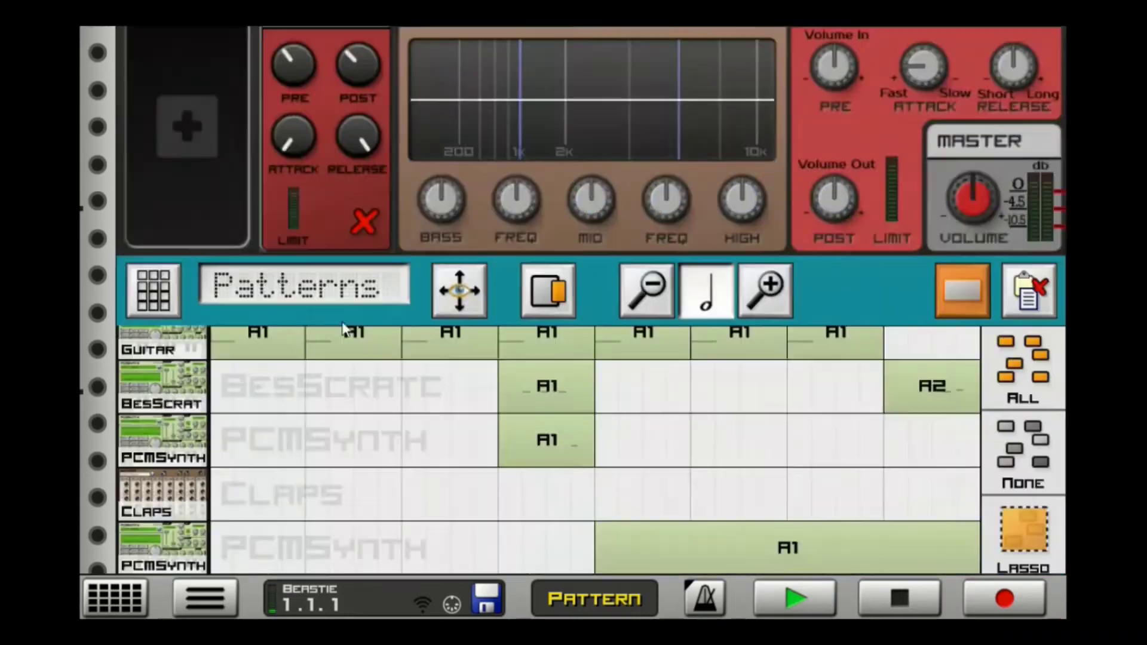
pyautogui.click(227, 384)
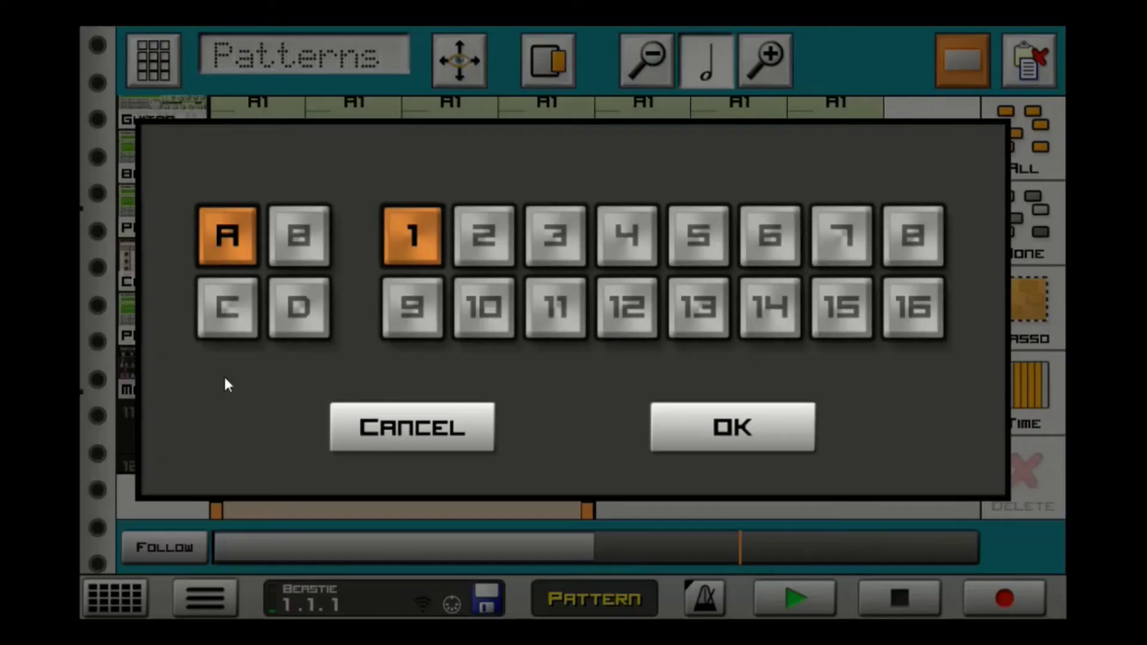
pyautogui.click(777, 418)
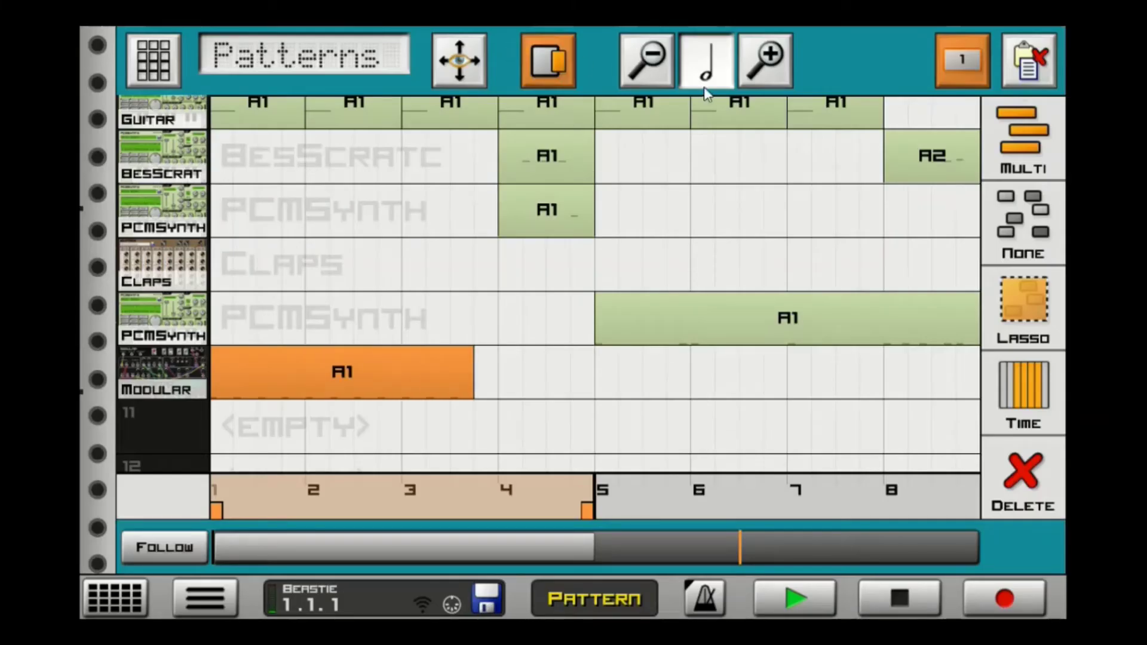
# Edit A1's kicks: remove the beat-2 and bar-3 beat-4 C2 notes, and add two near beat 3.
pyautogui.doubleClick(336, 382)
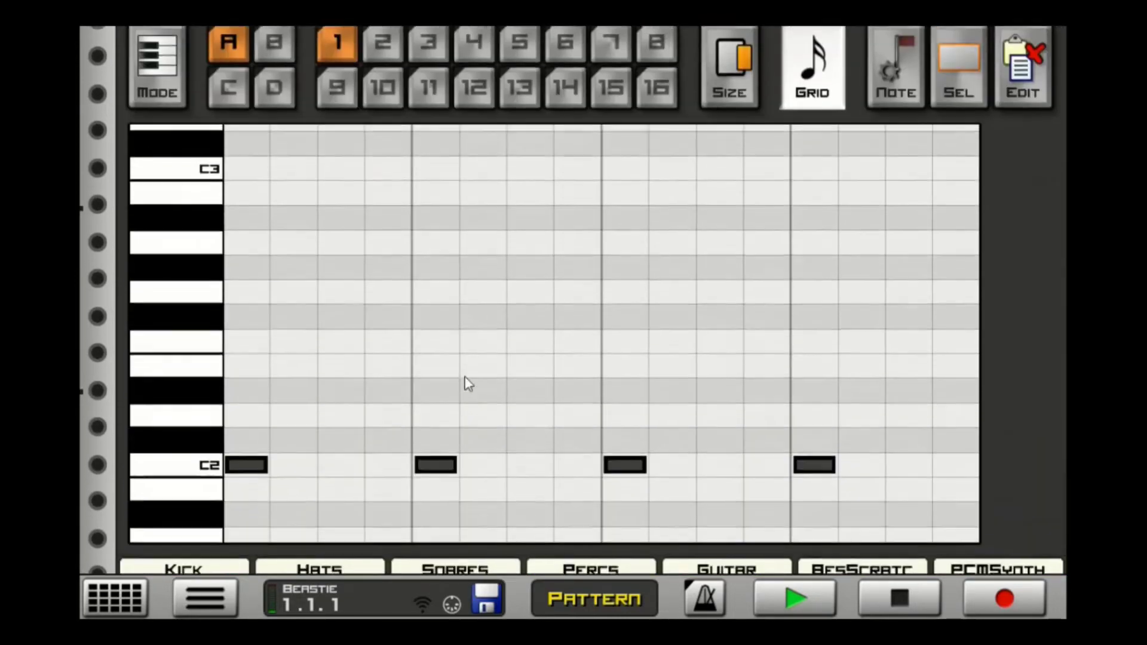
pyautogui.click(438, 485)
pyautogui.click(719, 484)
pyautogui.click(754, 484)
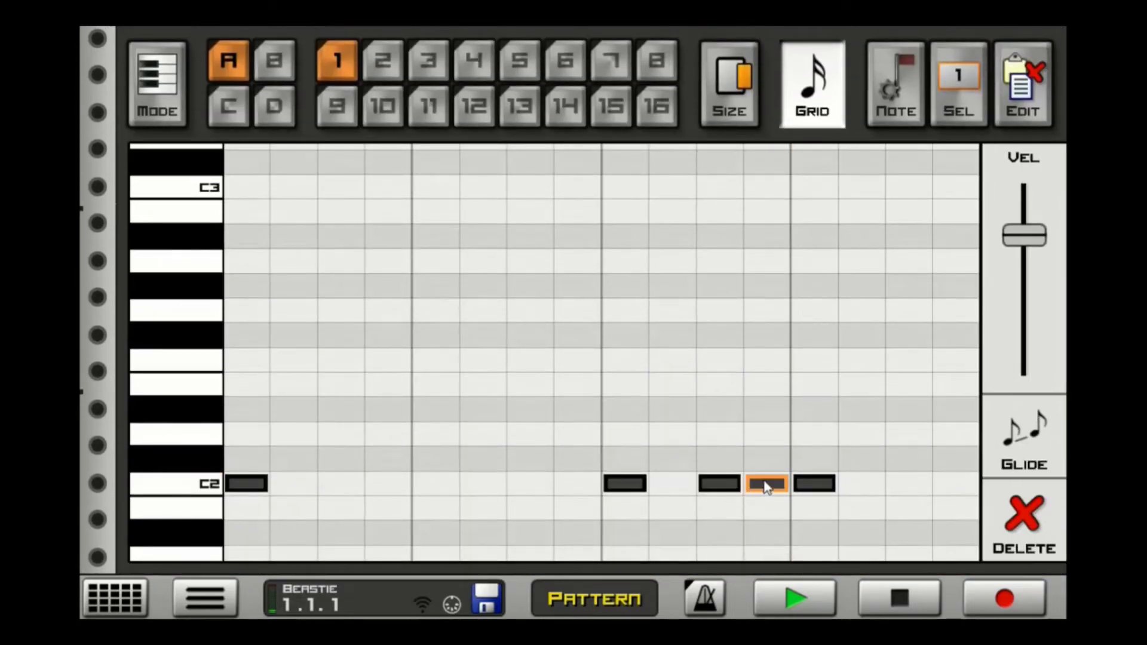
pyautogui.click(824, 485)
# Leave the note editor and play the song in Song mode.
pyautogui.press('Escape')
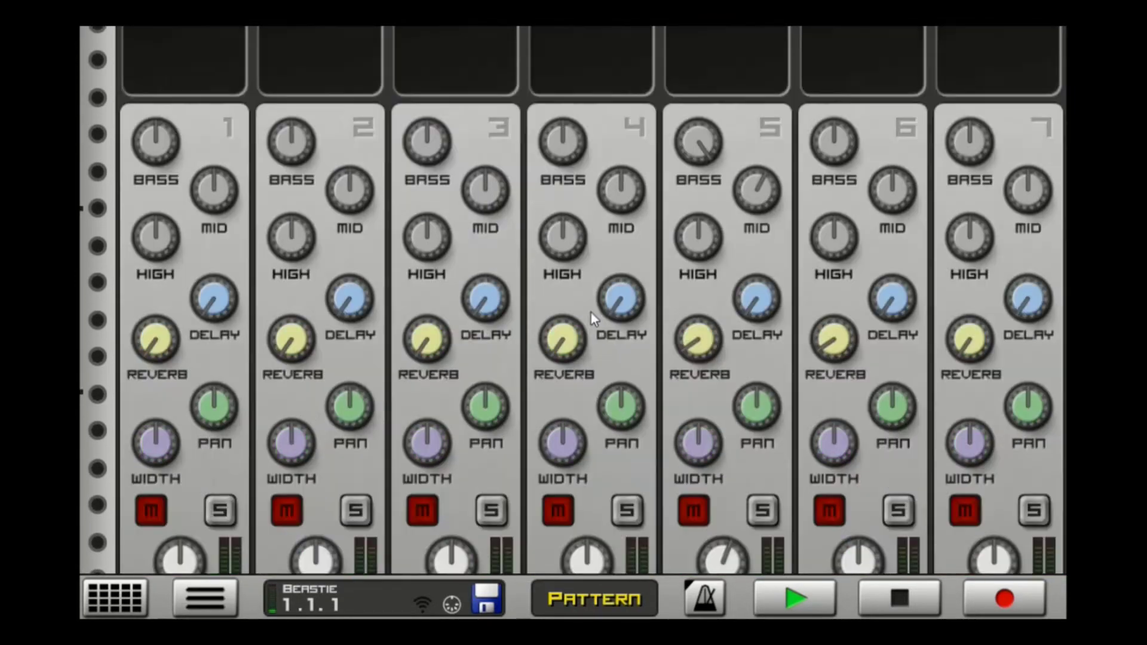
pyautogui.click(597, 600)
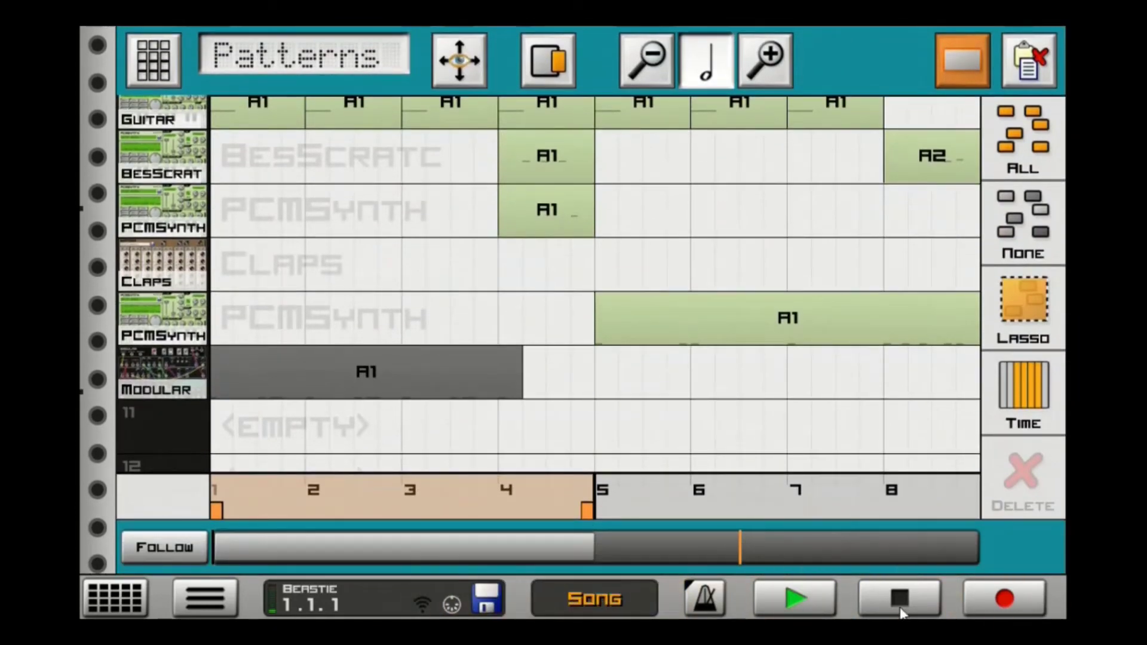
pyautogui.click(812, 599)
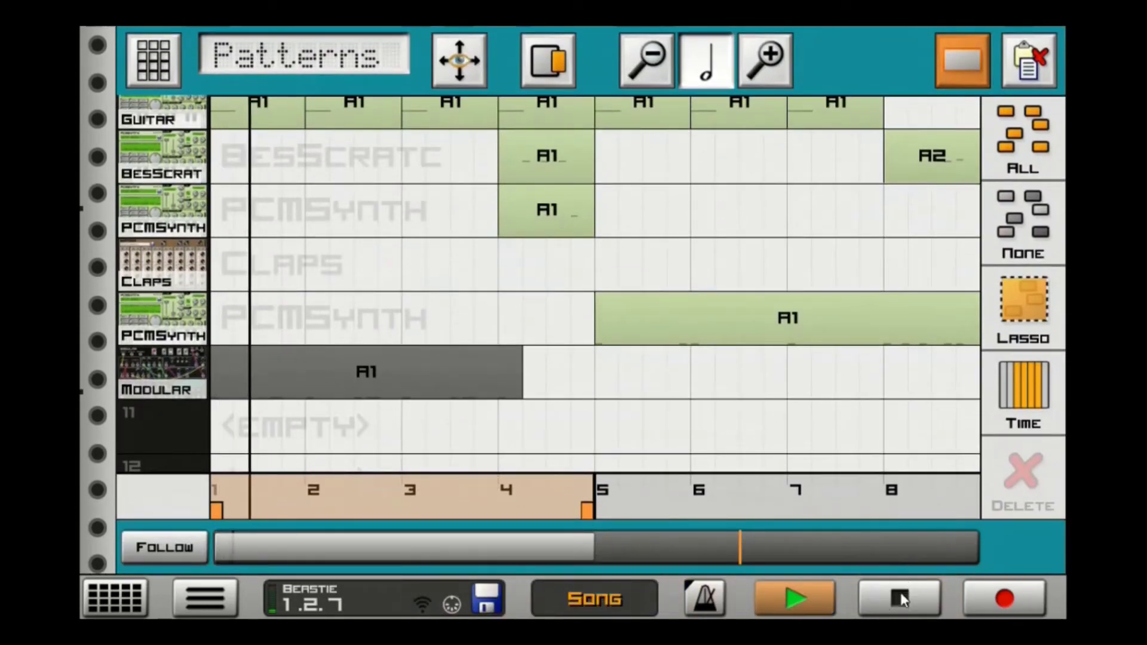
# Restart song playback and bring the Modular synth rack into view.
pyautogui.scroll(4, 717, 417)
pyautogui.scroll(5, 716, 413)
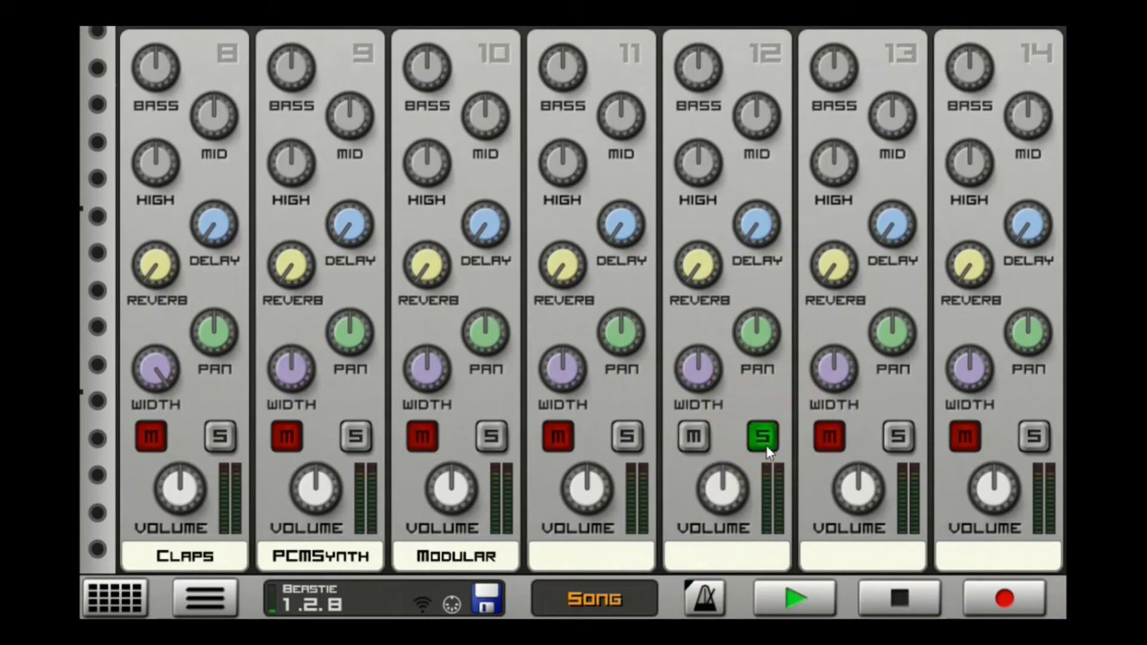
pyautogui.scroll(-2, 801, 504)
pyautogui.scroll(-5, 800, 505)
pyautogui.click(894, 591)
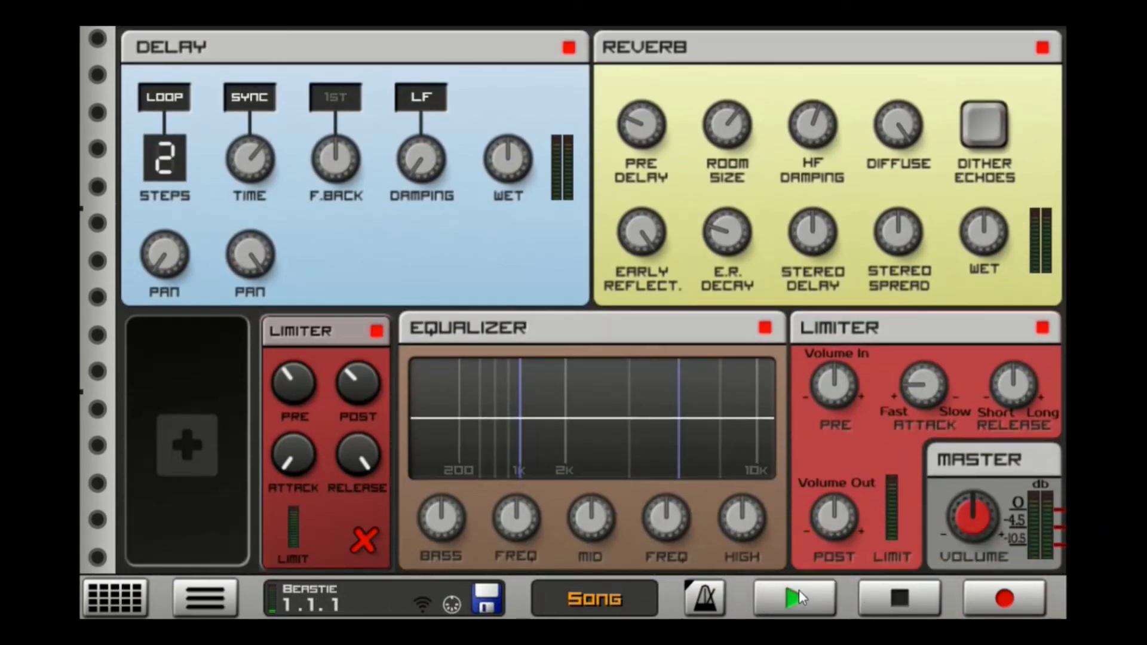
pyautogui.click(798, 595)
pyautogui.scroll(-5, 701, 438)
pyautogui.click(205, 384)
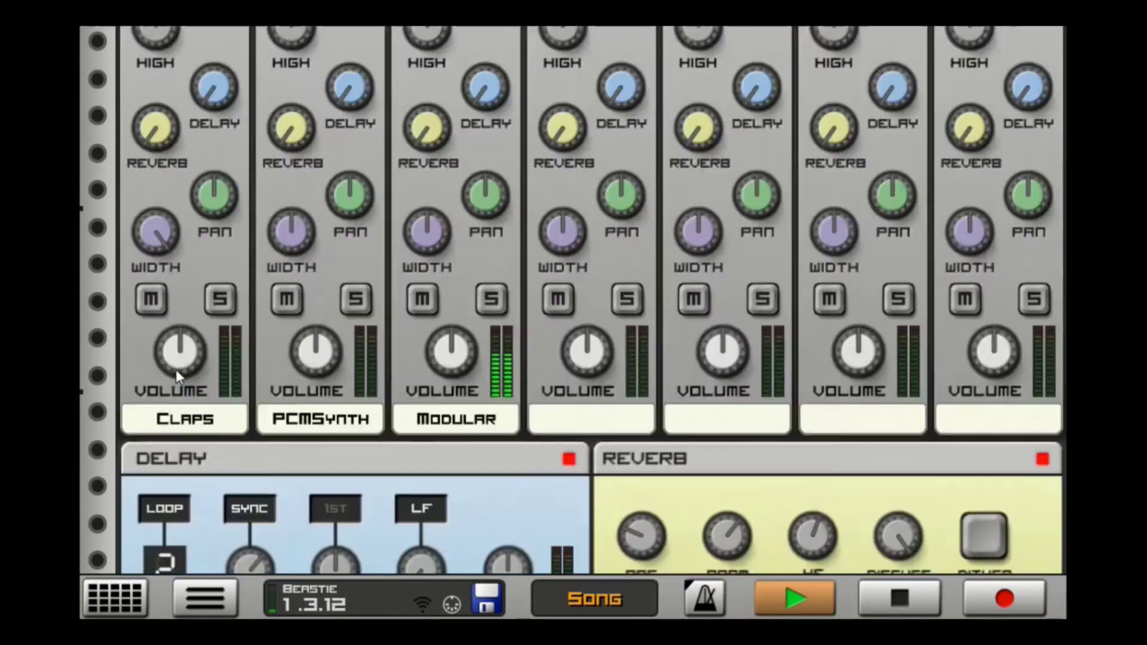
# Raise the Modular volume to about 1.0, nudge the release up, and check the patch cables.
pyautogui.moveTo(991, 75); pyautogui.dragTo(999, 55)
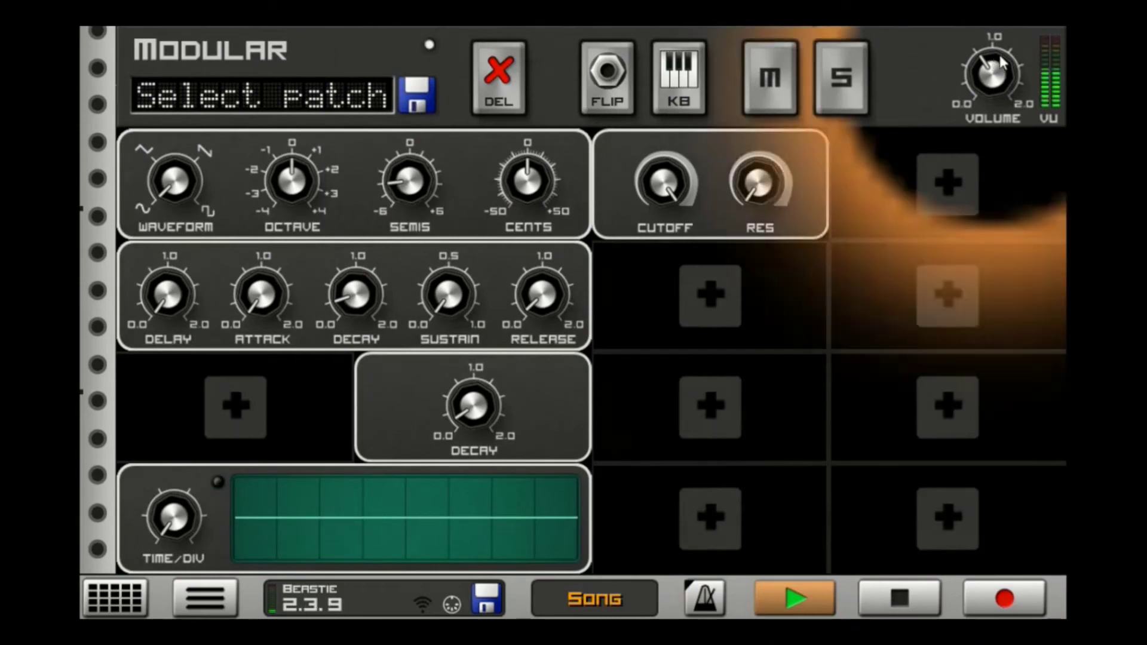
pyautogui.moveTo(563, 274); pyautogui.dragTo(568, 268)
pyautogui.click(605, 95)
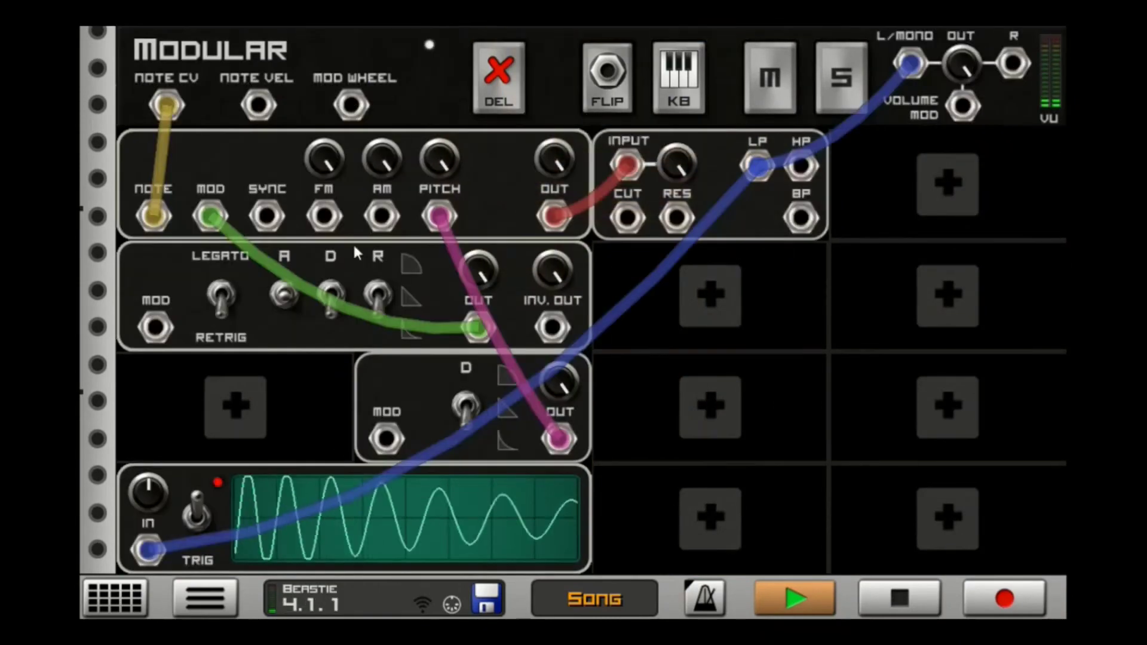
pyautogui.click(332, 294)
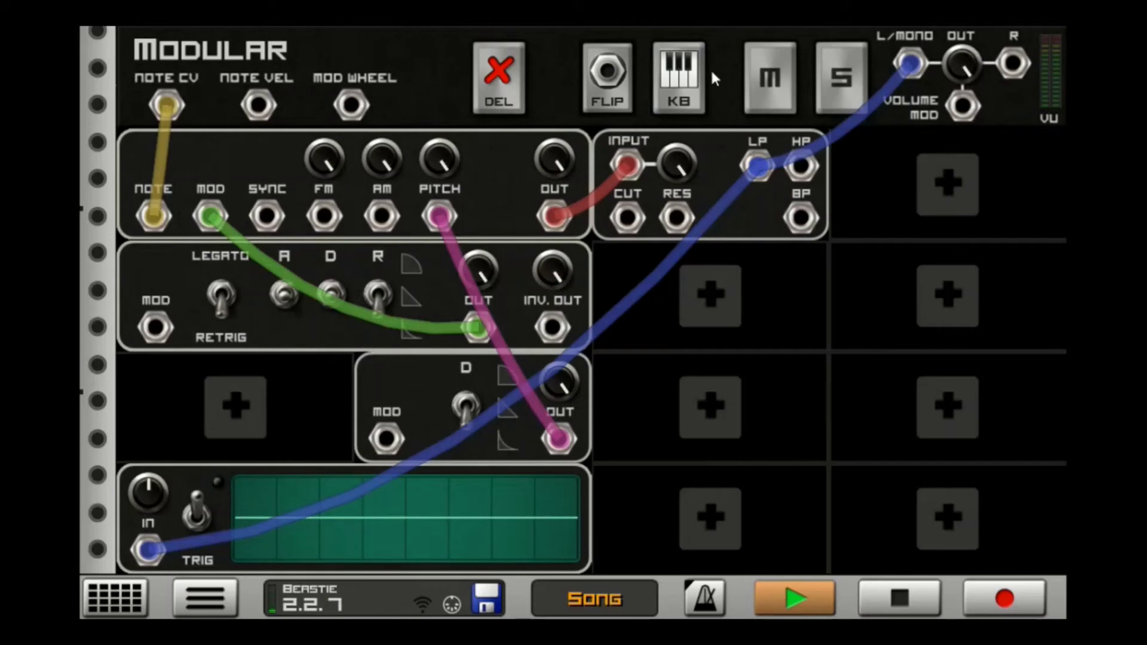
# Return to the knob panels and audition the patch once more.
pyautogui.click(878, 593)
pyautogui.click(604, 70)
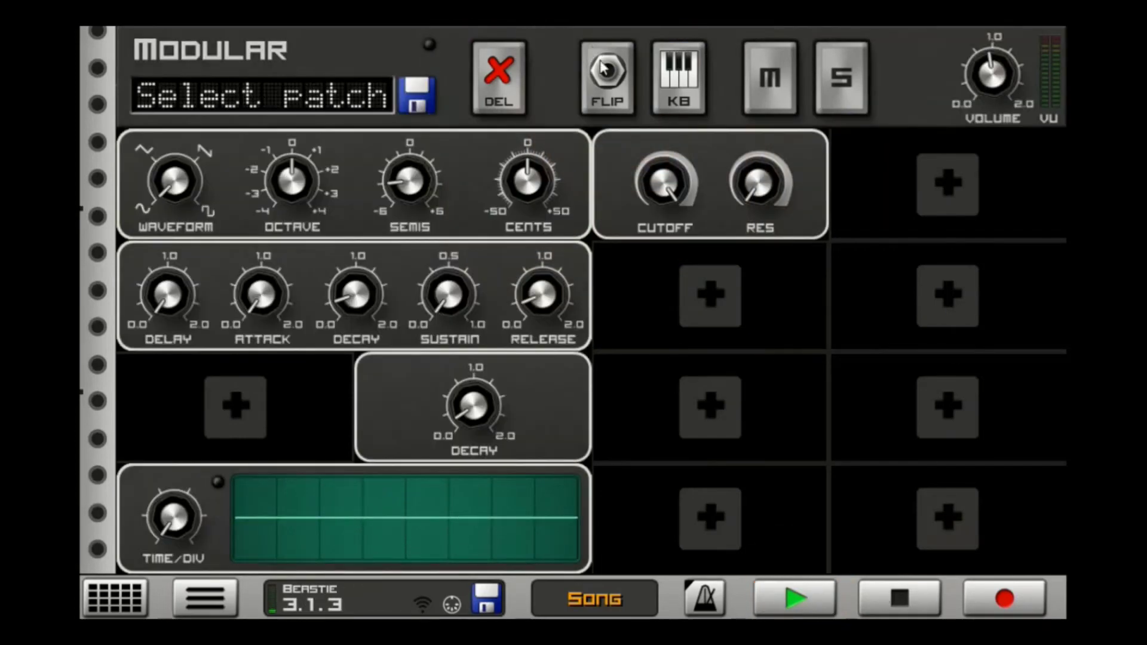
pyautogui.click(545, 295)
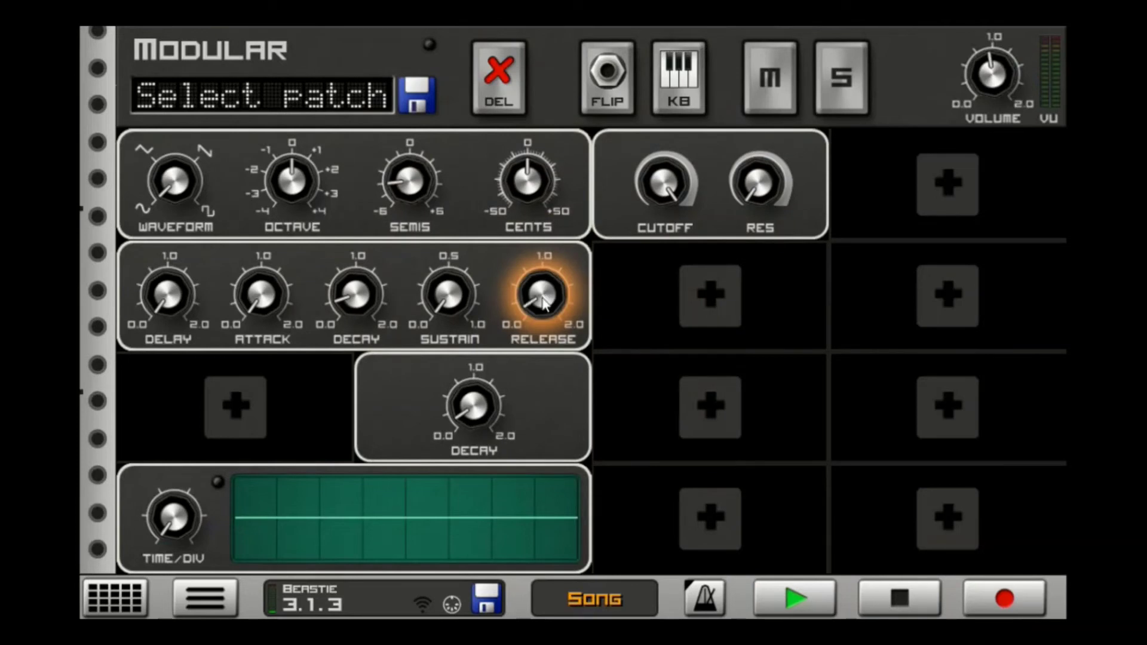
pyautogui.click(802, 591)
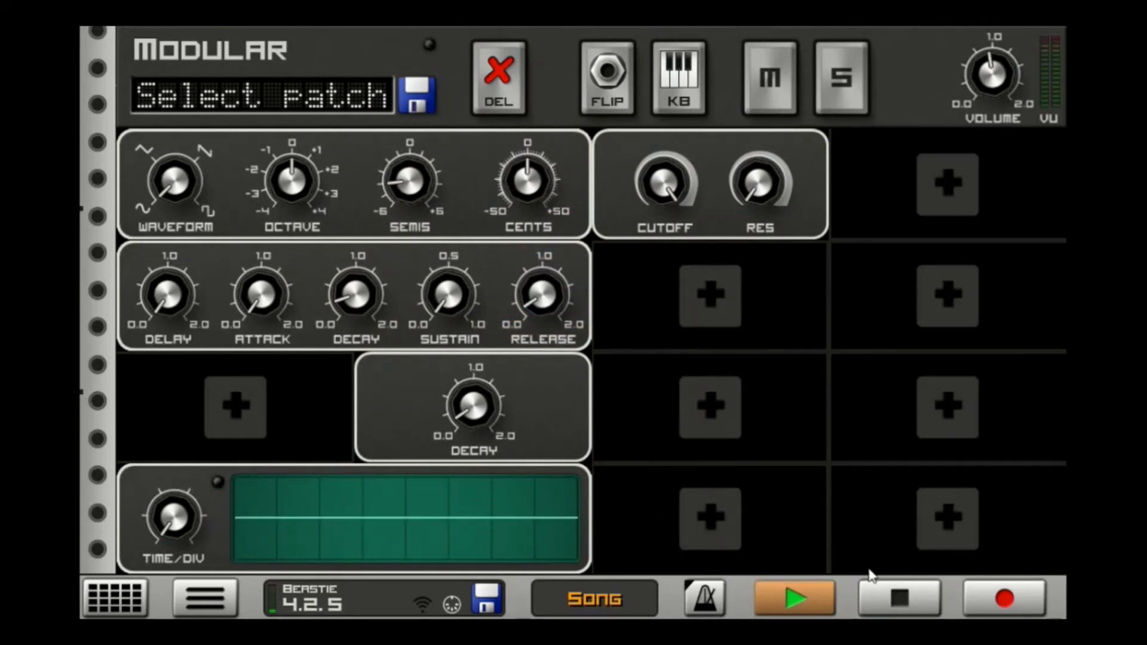
pyautogui.click(904, 598)
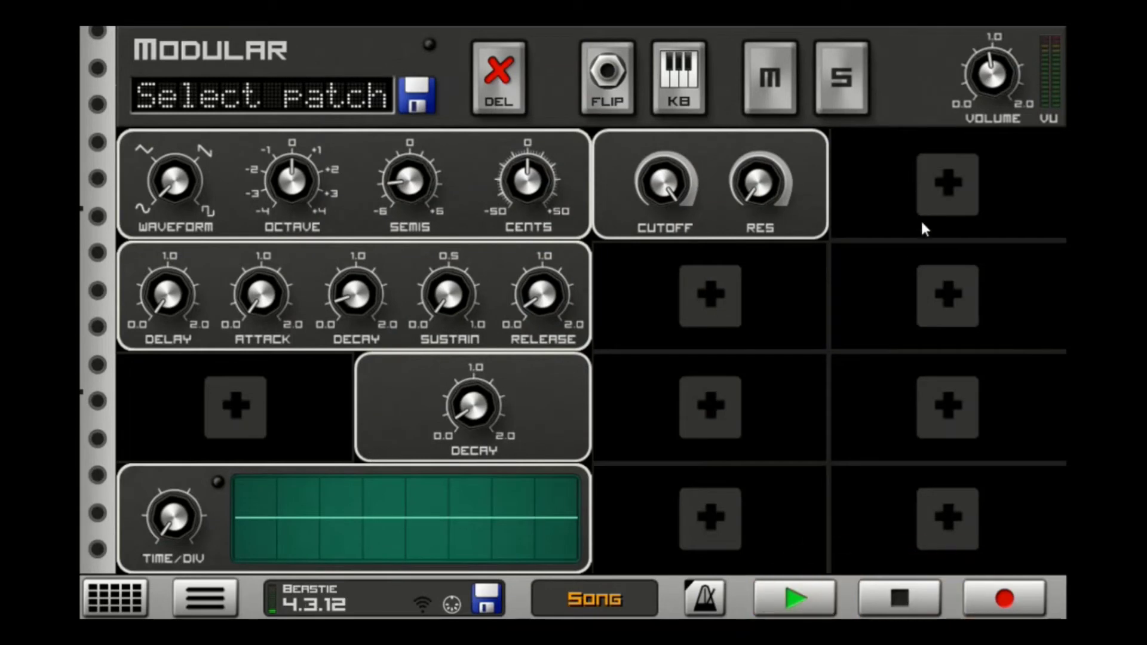
# Add a Saturator effect module to the empty top-right rack slot.
pyautogui.click(896, 229)
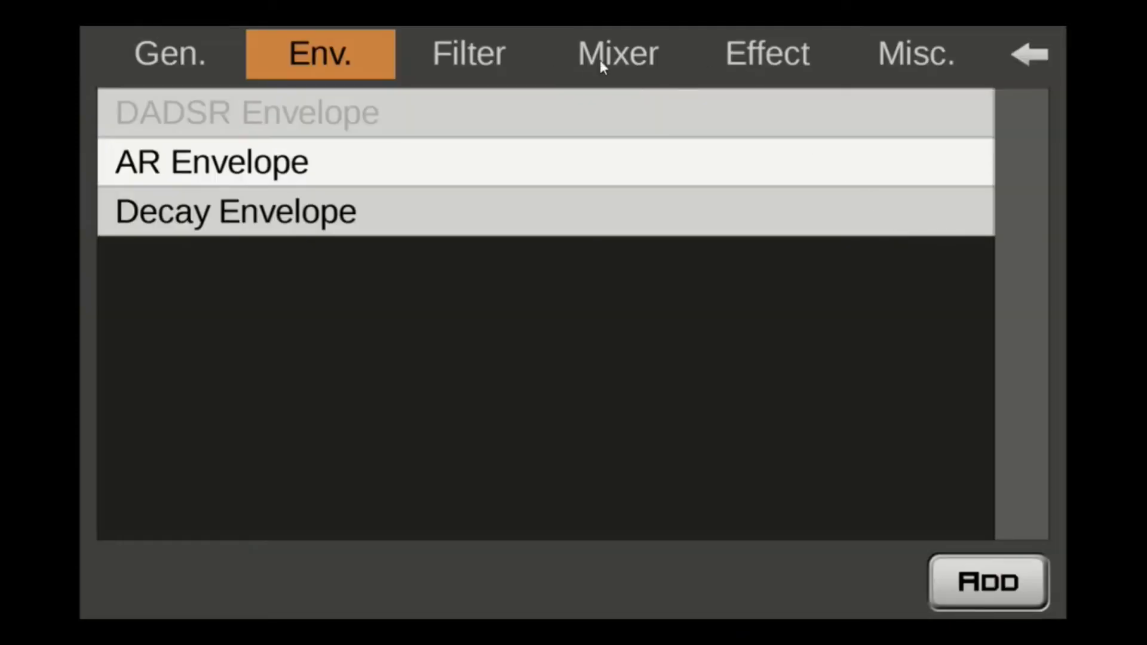
pyautogui.click(768, 51)
pyautogui.click(364, 163)
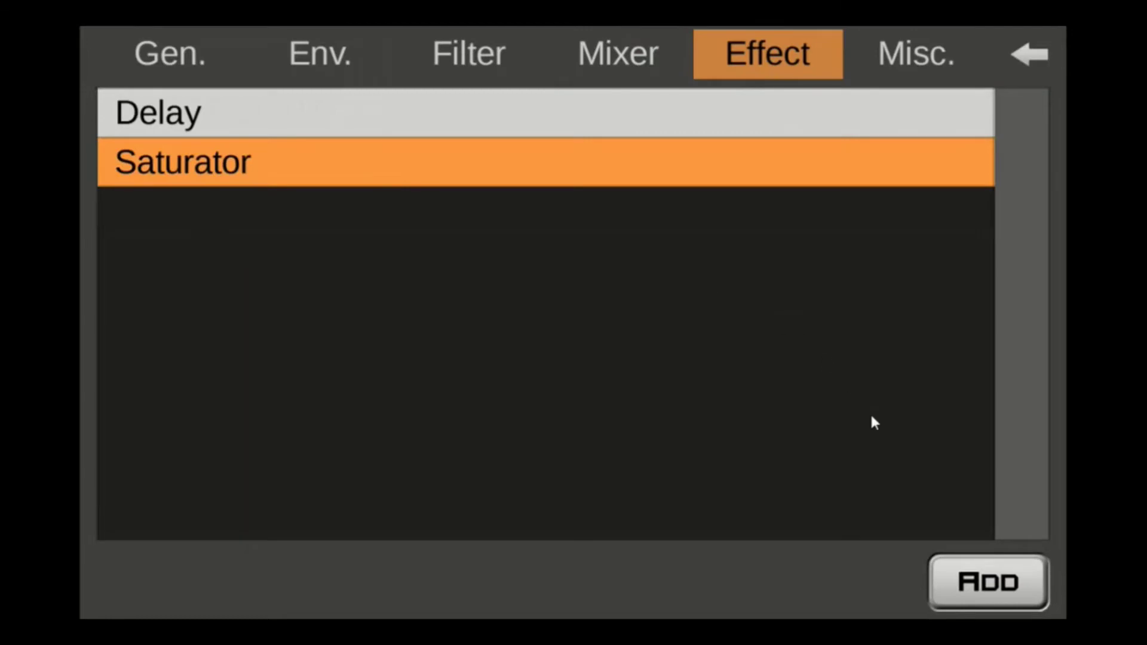
pyautogui.click(969, 583)
# Route the low-pass output into the Saturator and the Saturator's output to L/MONO.
pyautogui.click(611, 84)
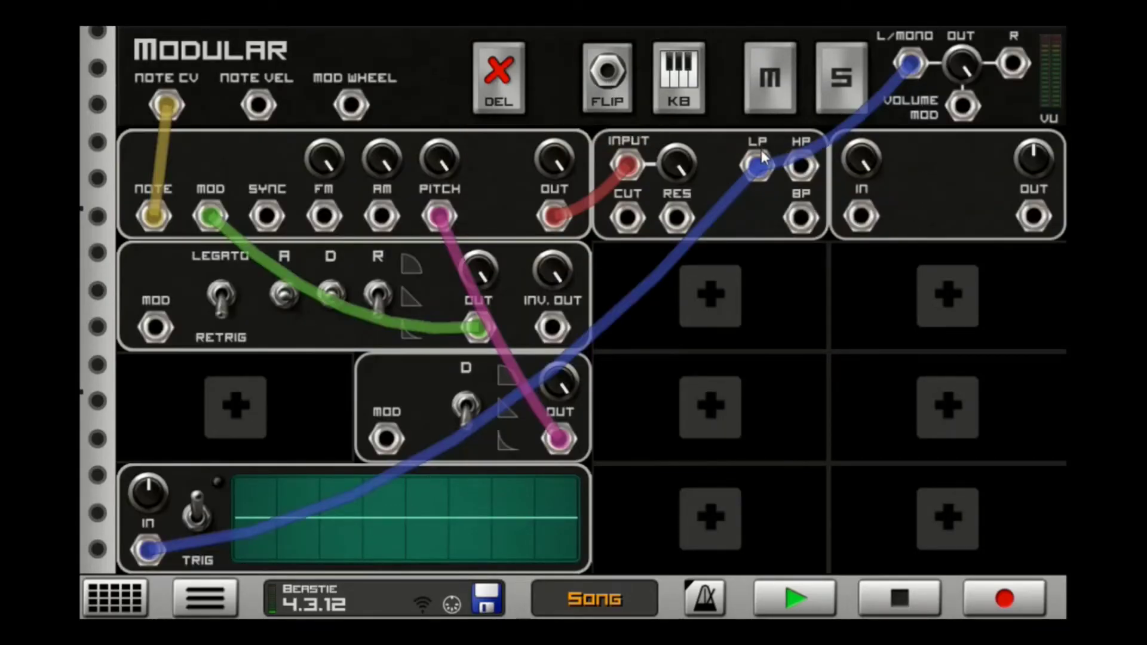
pyautogui.moveTo(911, 64); pyautogui.dragTo(863, 217)
pyautogui.moveTo(1033, 216); pyautogui.dragTo(911, 63)
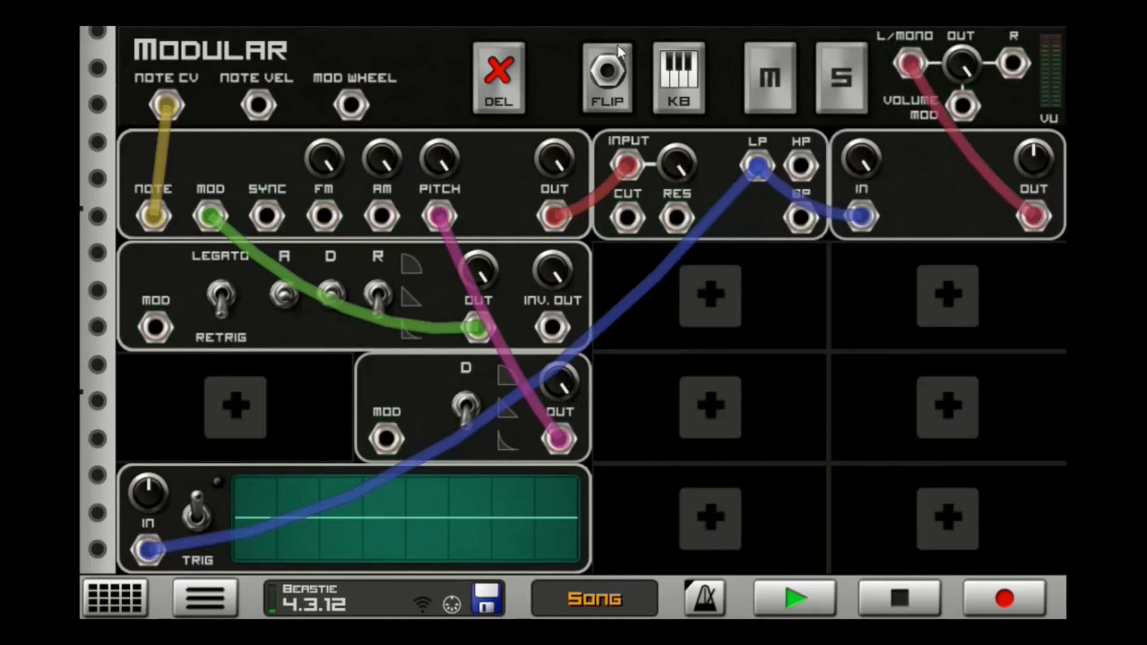
pyautogui.click(621, 84)
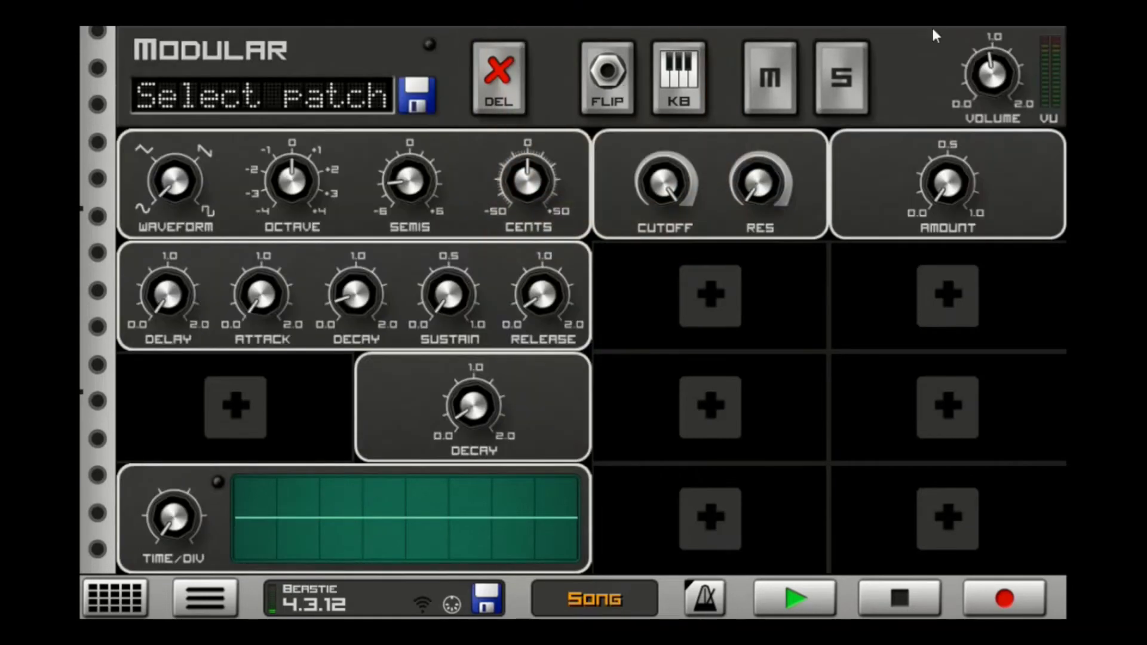
# While playing, lower the Saturator amount and raise the Modular volume just above 1.0.
pyautogui.click(819, 600)
pyautogui.moveTo(948, 184); pyautogui.dragTo(983, 156)
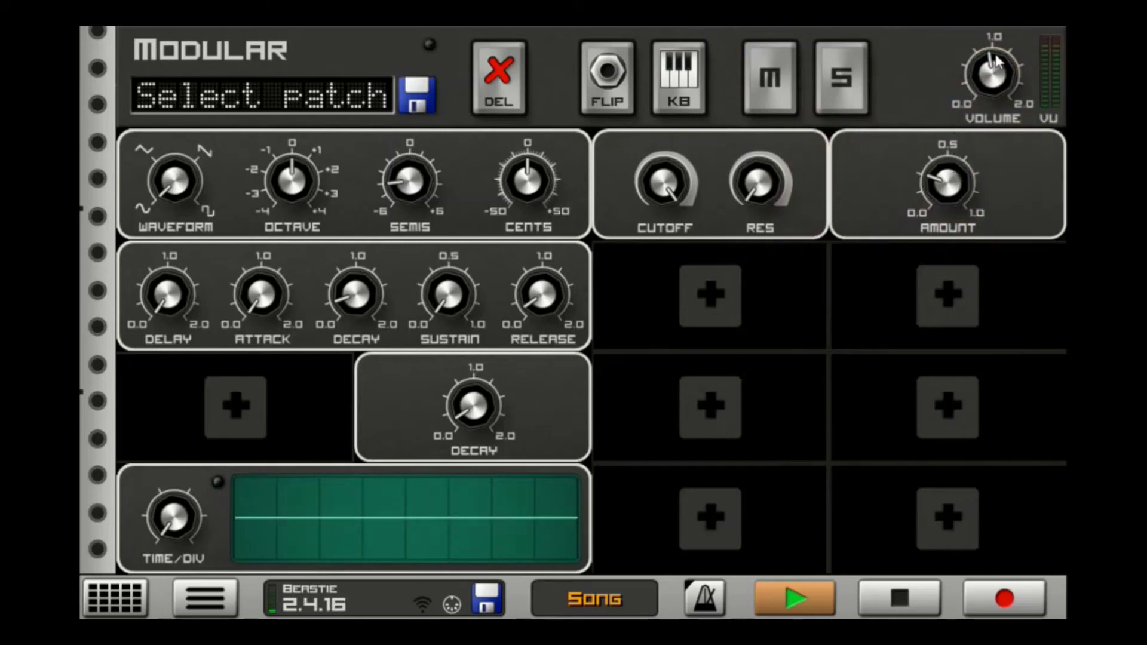
pyautogui.moveTo(992, 75); pyautogui.dragTo(1007, 52)
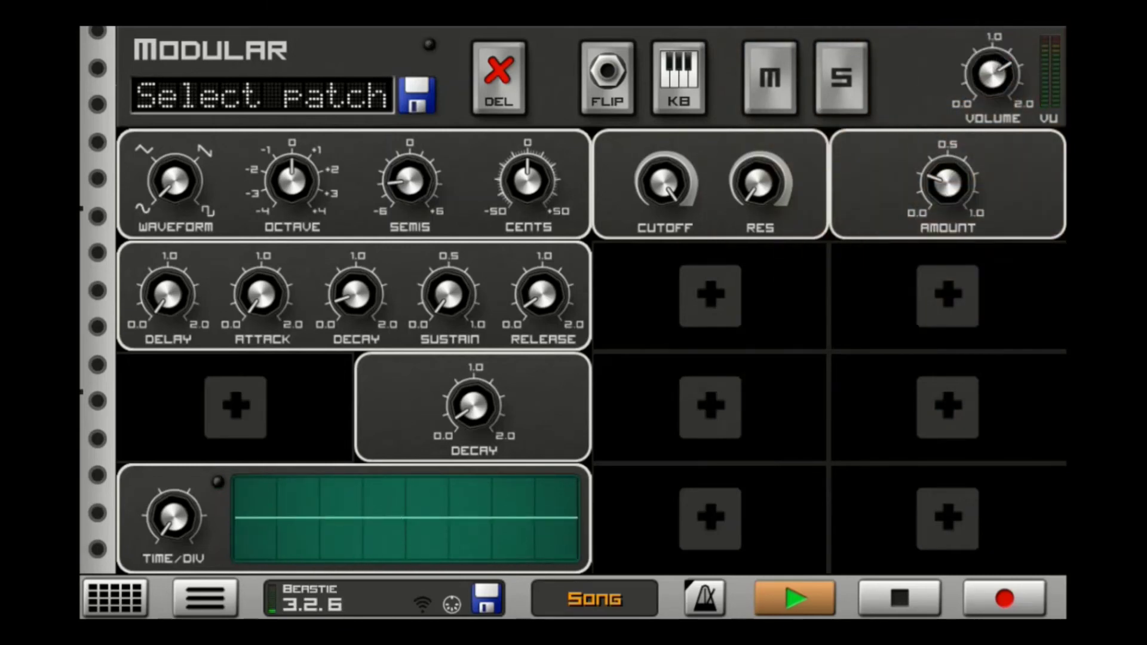
pyautogui.click(1008, 51)
pyautogui.moveTo(942, 182); pyautogui.dragTo(923, 198)
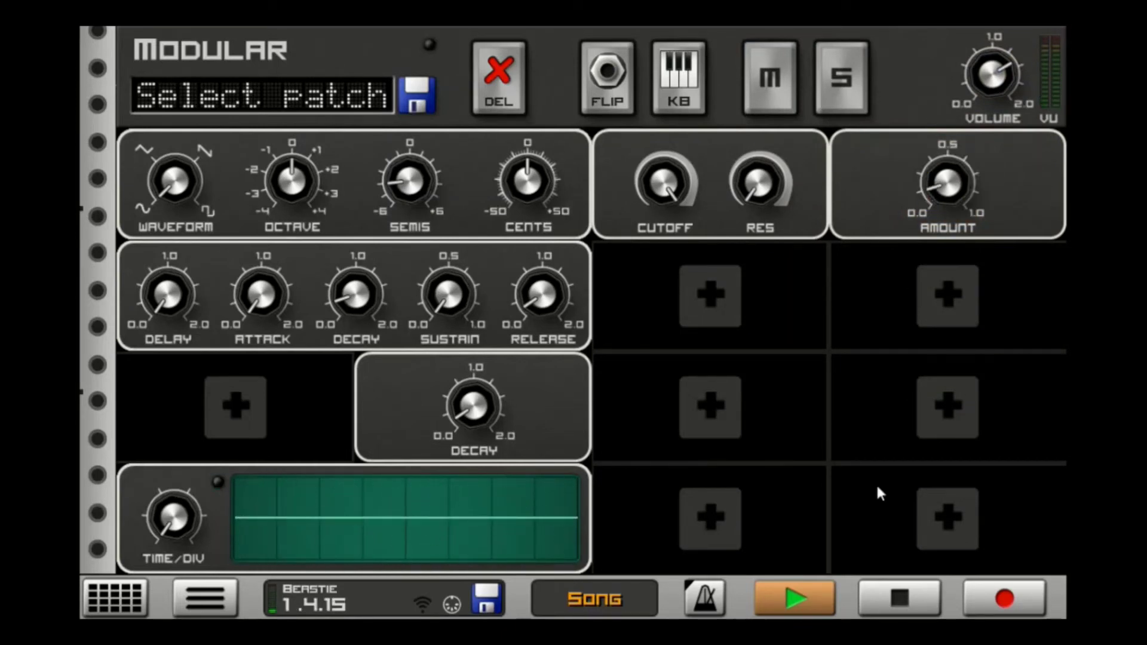
pyautogui.click(905, 587)
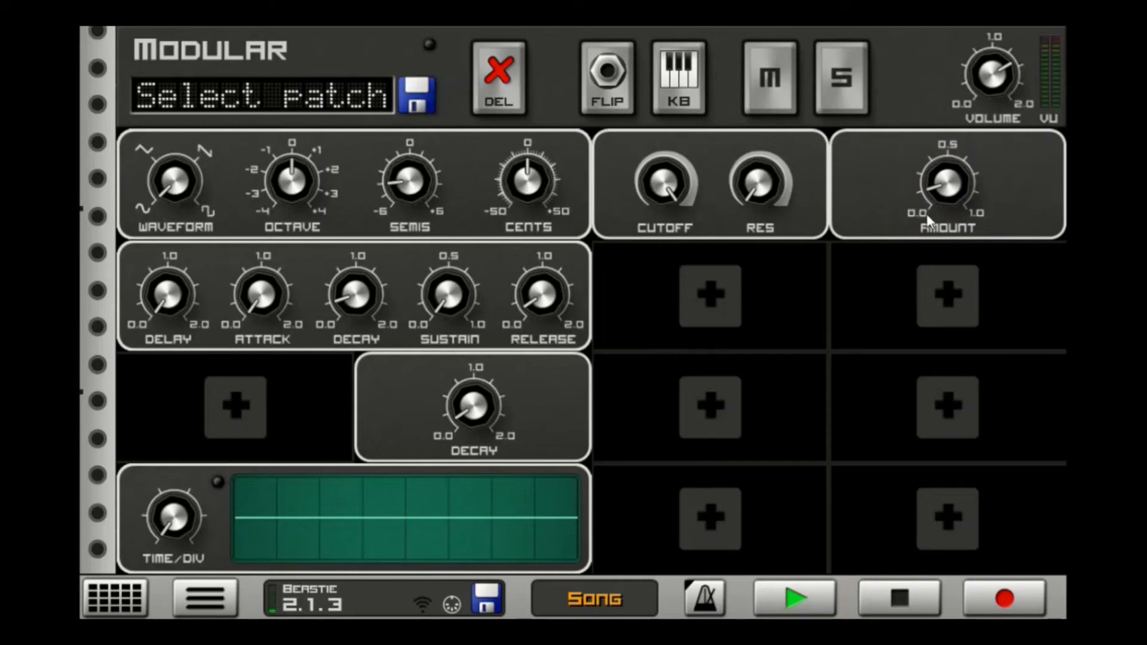
# Replay, turn the Saturator amount up toward 0.8, rewind, and show the cable side.
pyautogui.click(832, 609)
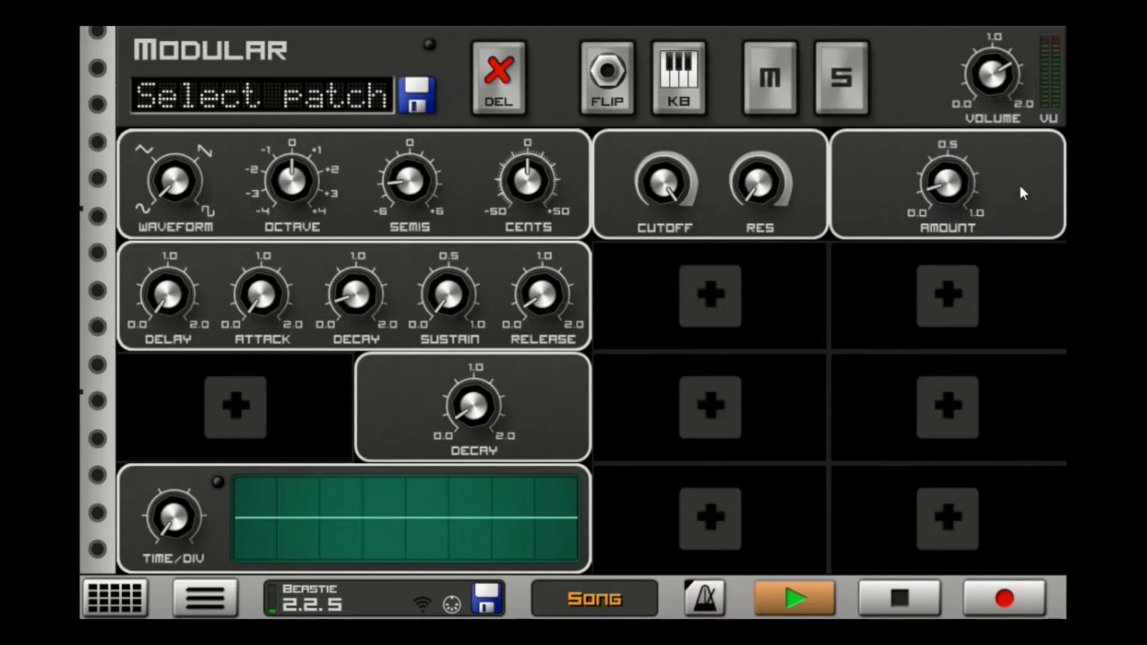
pyautogui.moveTo(1023, 187); pyautogui.dragTo(945, 218)
pyautogui.click(899, 599)
pyautogui.click(900, 599)
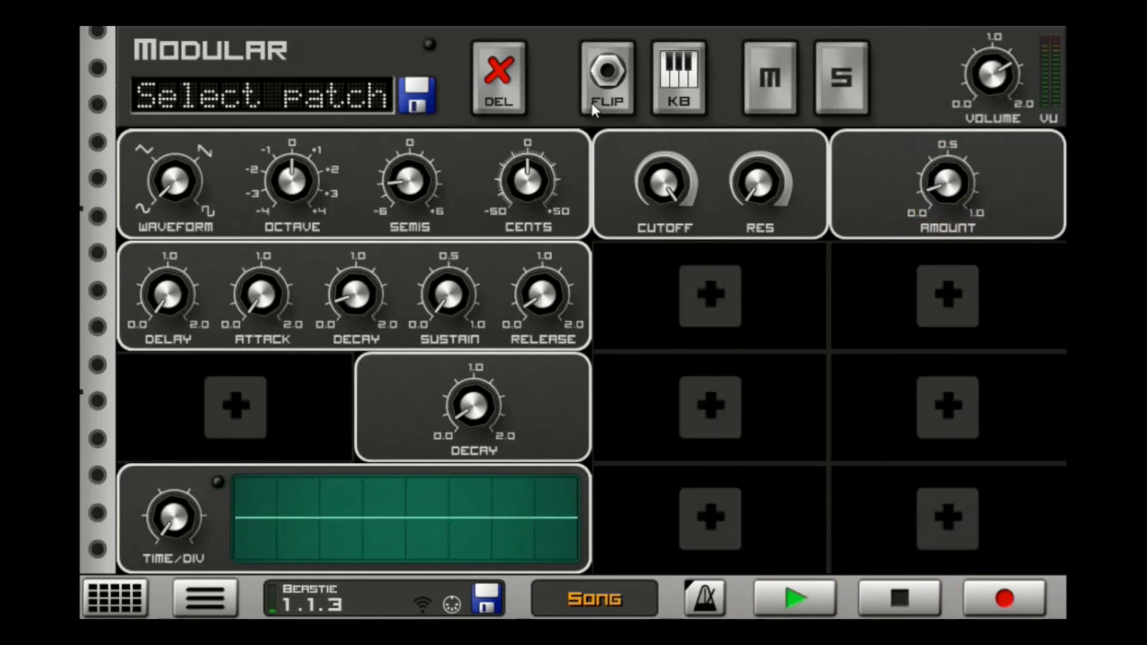
pyautogui.click(603, 89)
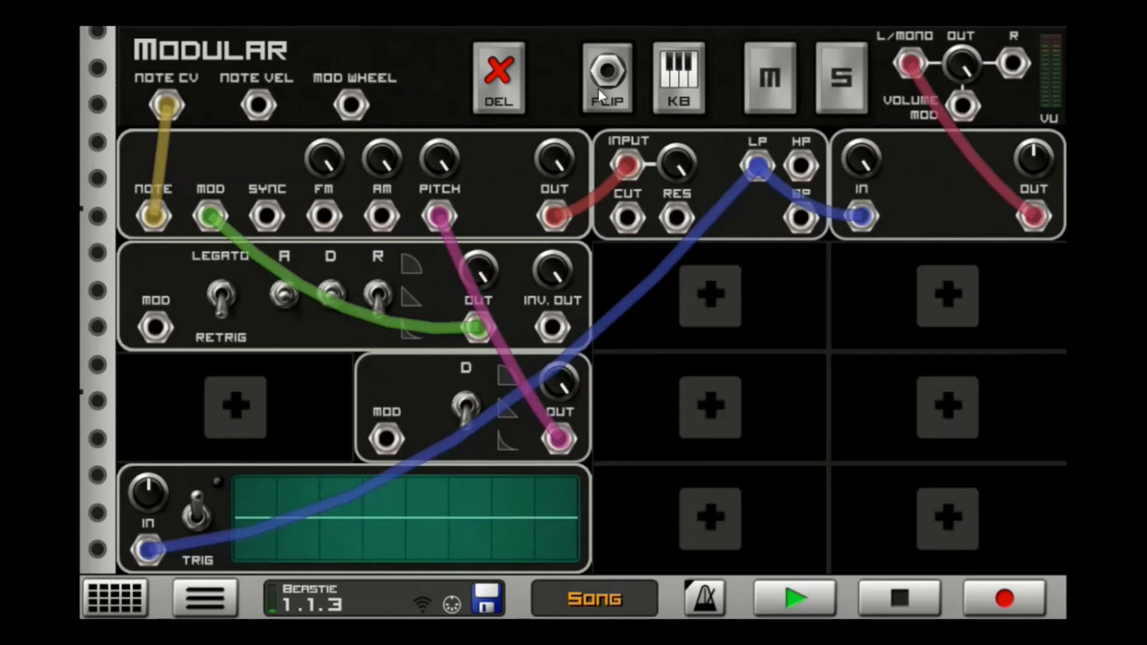
# Add a Cabinet Simulator insert to the Modular channel.
pyautogui.click(597, 89)
pyautogui.moveTo(650, 246); pyautogui.dragTo(629, 336)
pyautogui.scroll(-1, 627, 335)
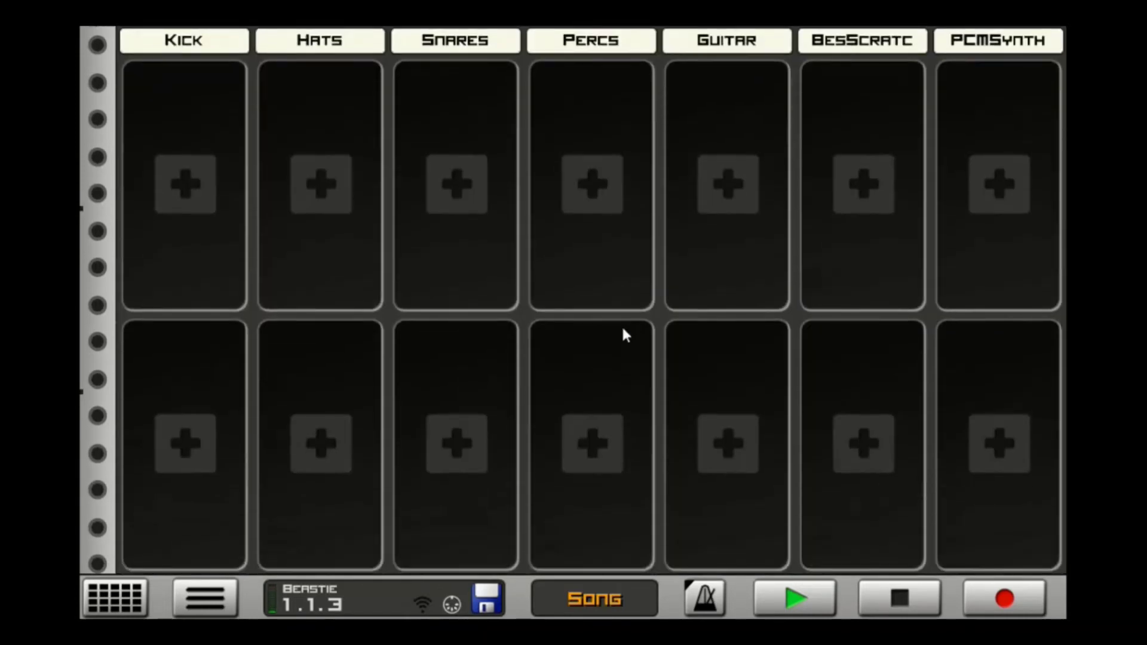
pyautogui.scroll(-3, 768, 190)
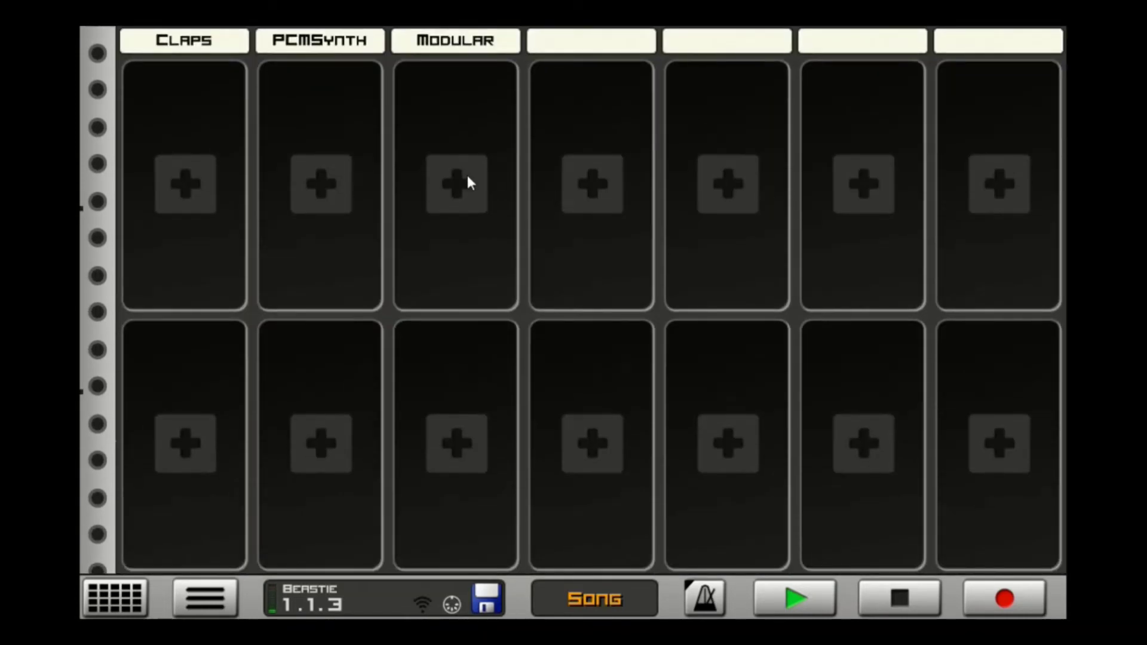
pyautogui.click(467, 180)
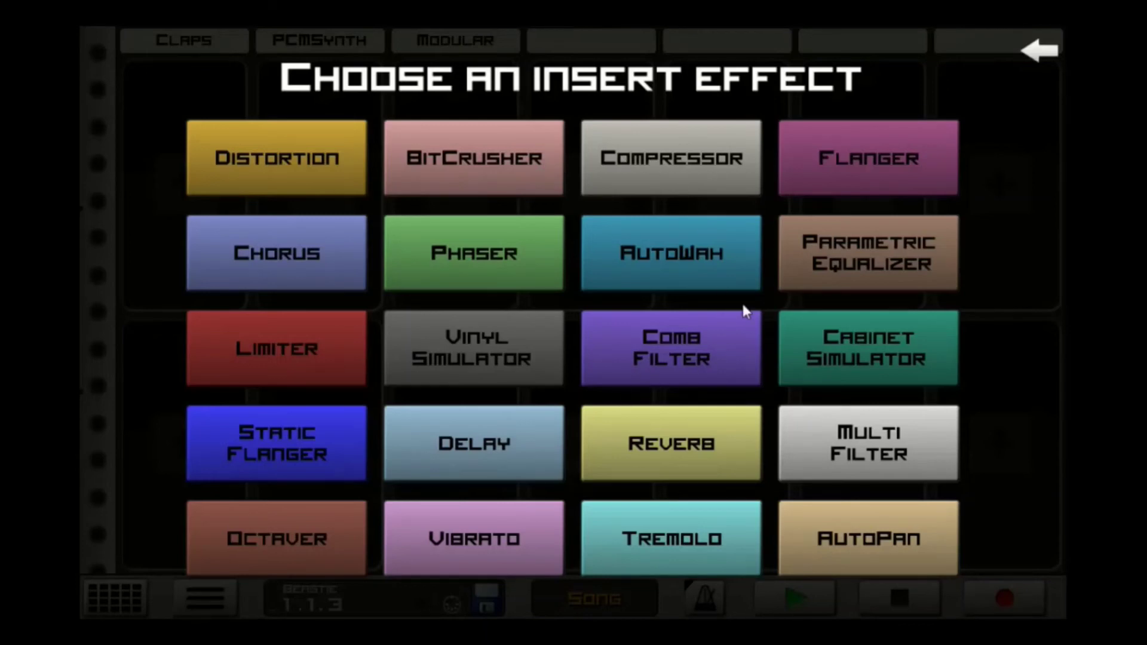
pyautogui.click(893, 355)
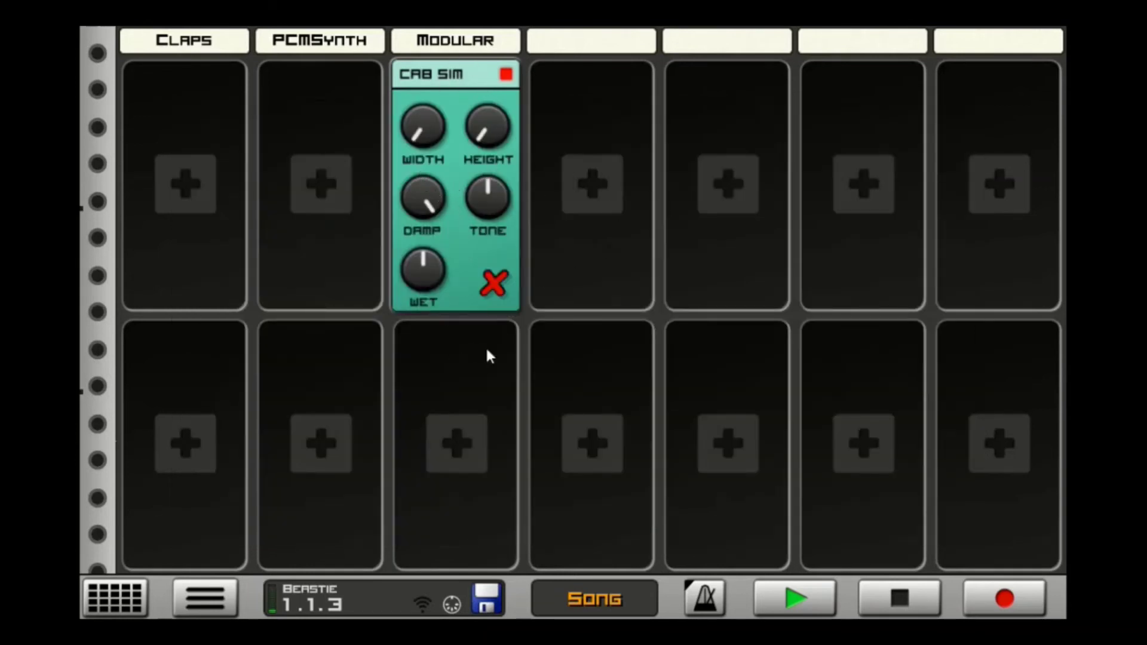
# While playing, tweak the Cab Sim's width, height, damping, tone and wet mix.
pyautogui.click(821, 604)
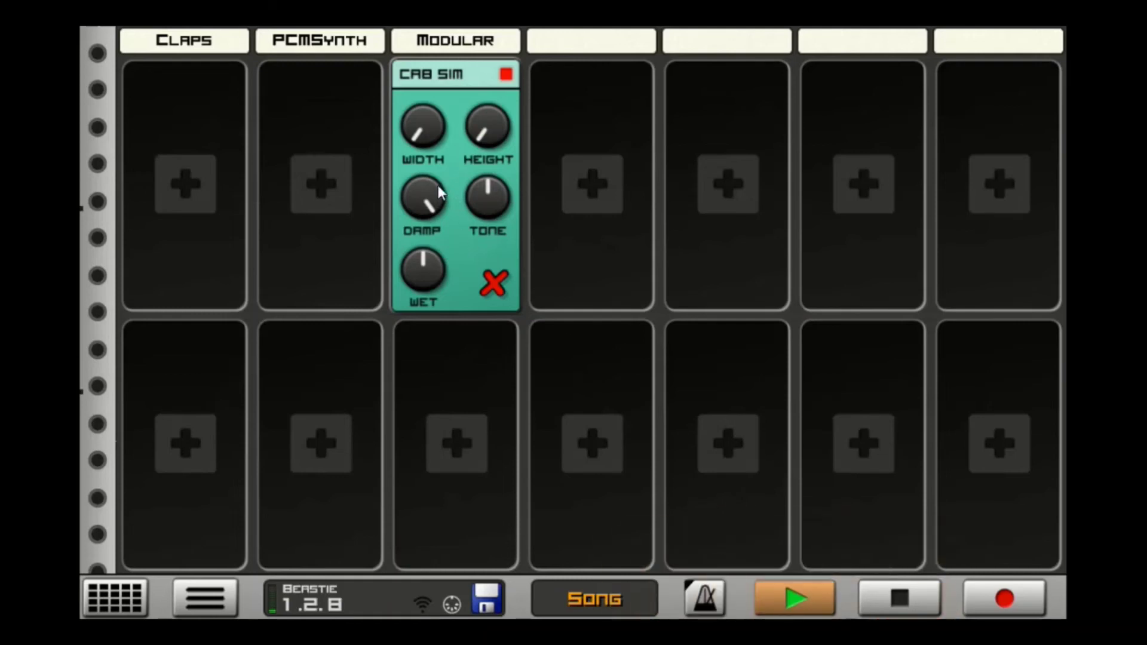
pyautogui.moveTo(438, 185); pyautogui.dragTo(412, 389)
pyautogui.moveTo(497, 123); pyautogui.dragTo(500, 63)
pyautogui.moveTo(430, 136); pyautogui.dragTo(432, 78)
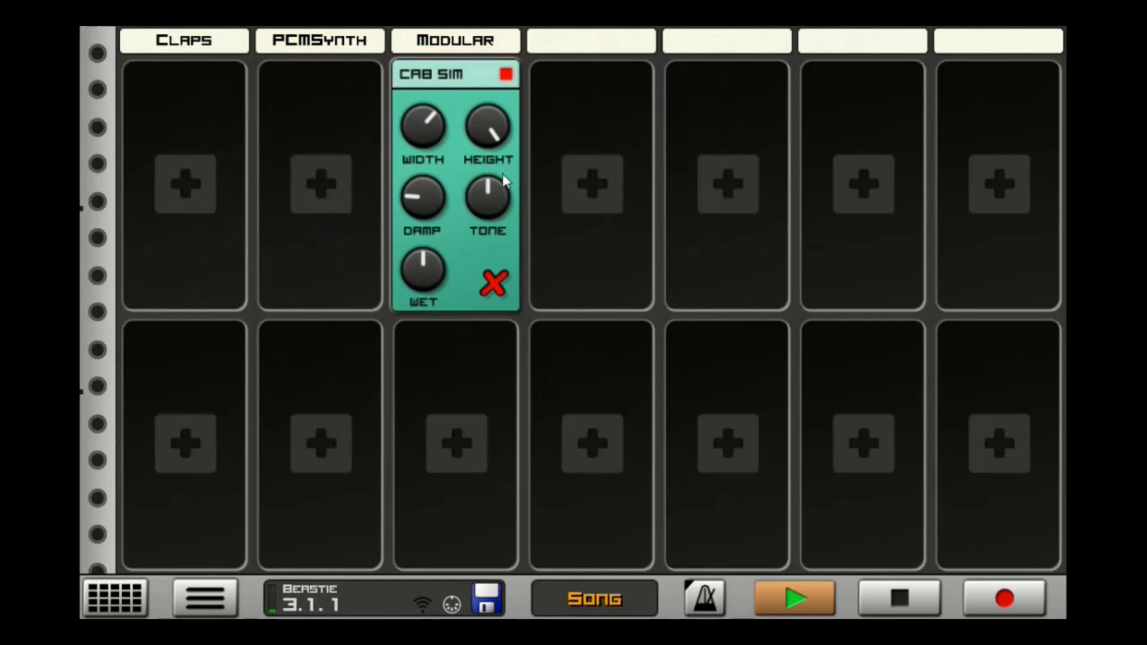
pyautogui.moveTo(493, 190); pyautogui.dragTo(534, 73)
pyautogui.moveTo(441, 192); pyautogui.dragTo(460, 223)
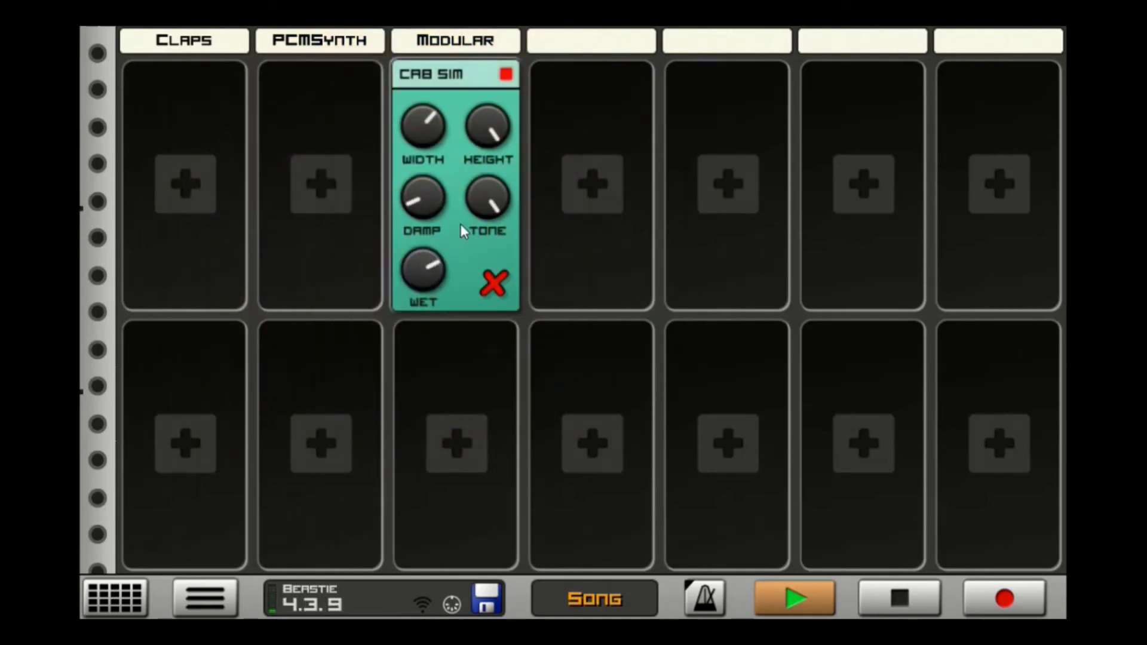
pyautogui.moveTo(439, 272); pyautogui.dragTo(461, 259)
pyautogui.moveTo(428, 156); pyautogui.dragTo(489, 95)
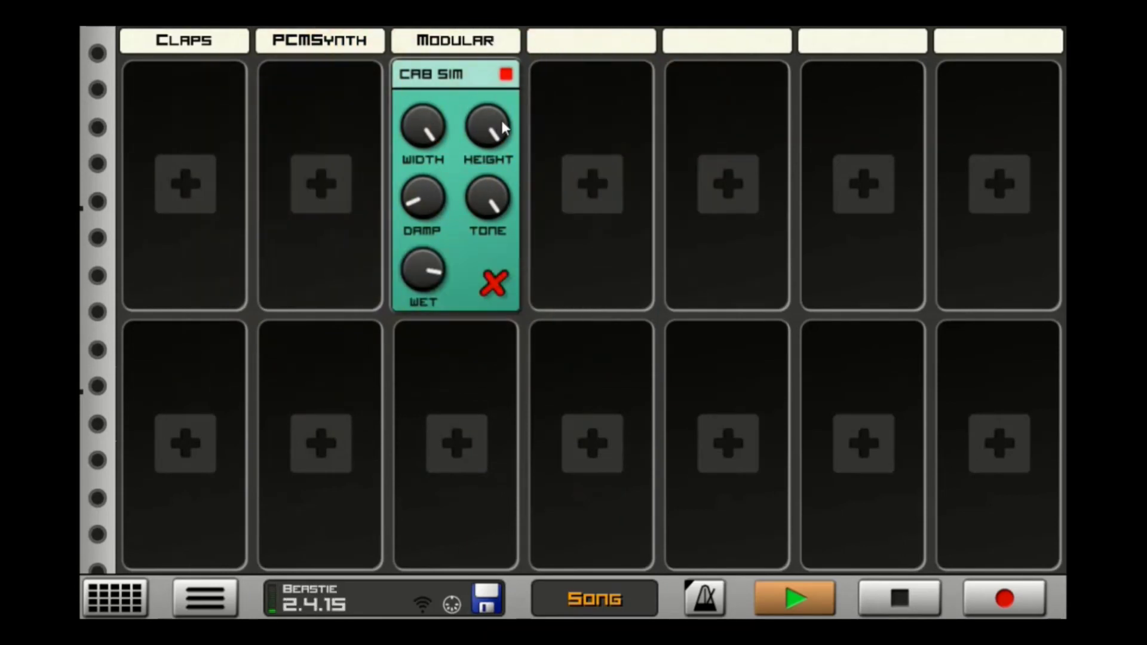
pyautogui.moveTo(502, 178); pyautogui.dragTo(470, 450)
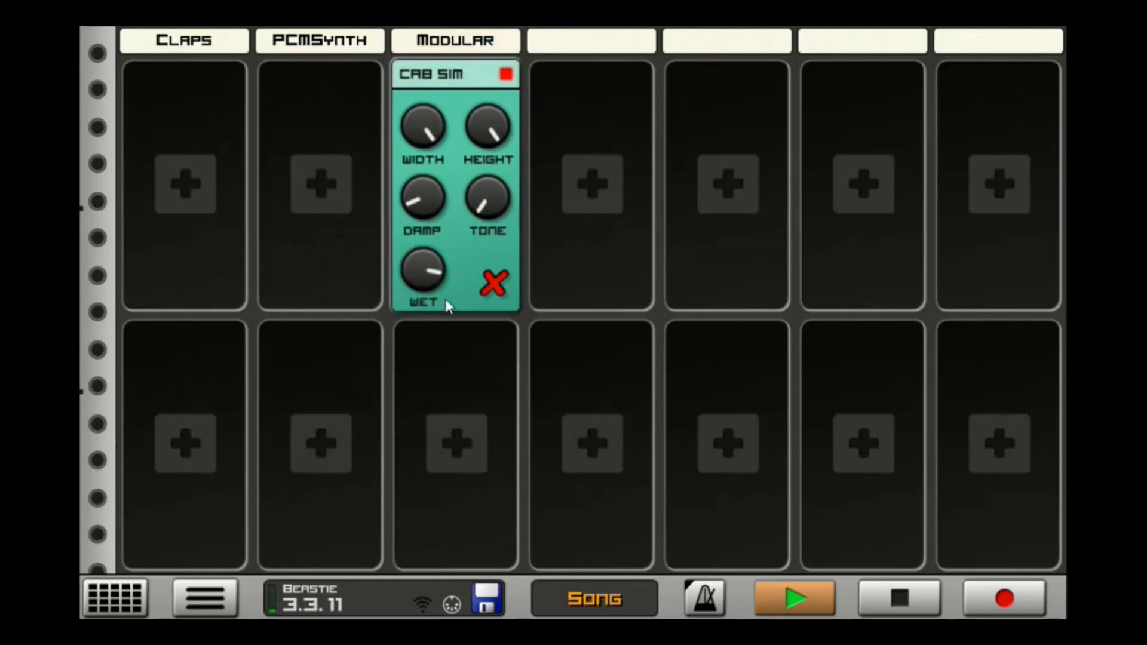
pyautogui.moveTo(421, 107); pyautogui.dragTo(420, 137)
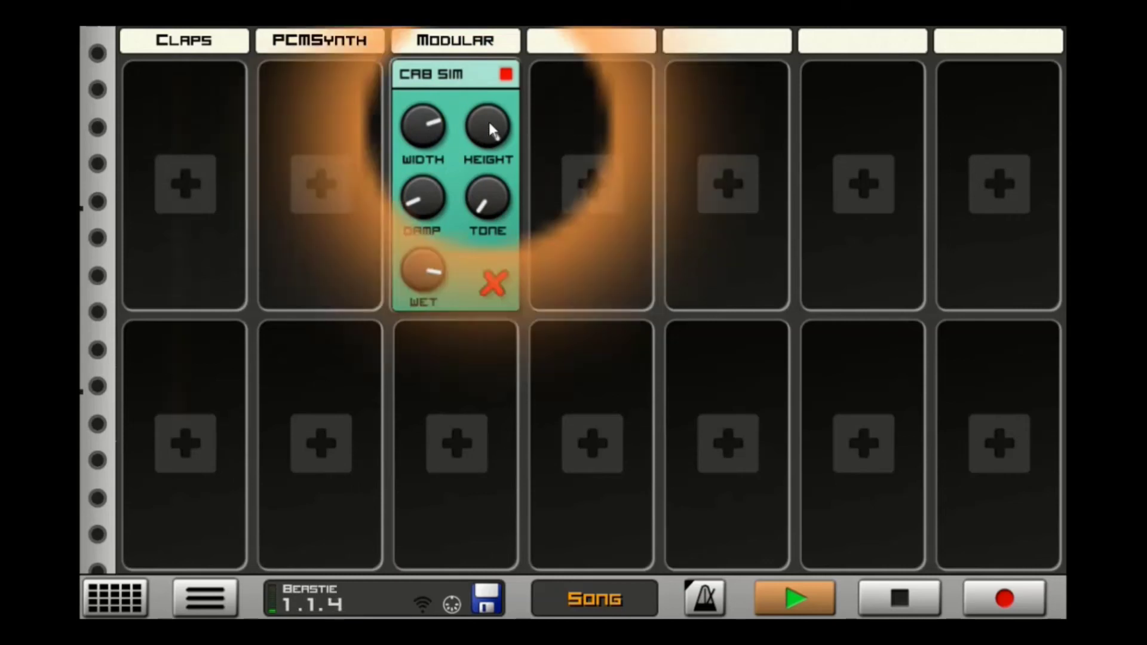
pyautogui.moveTo(489, 120); pyautogui.dragTo(463, 344)
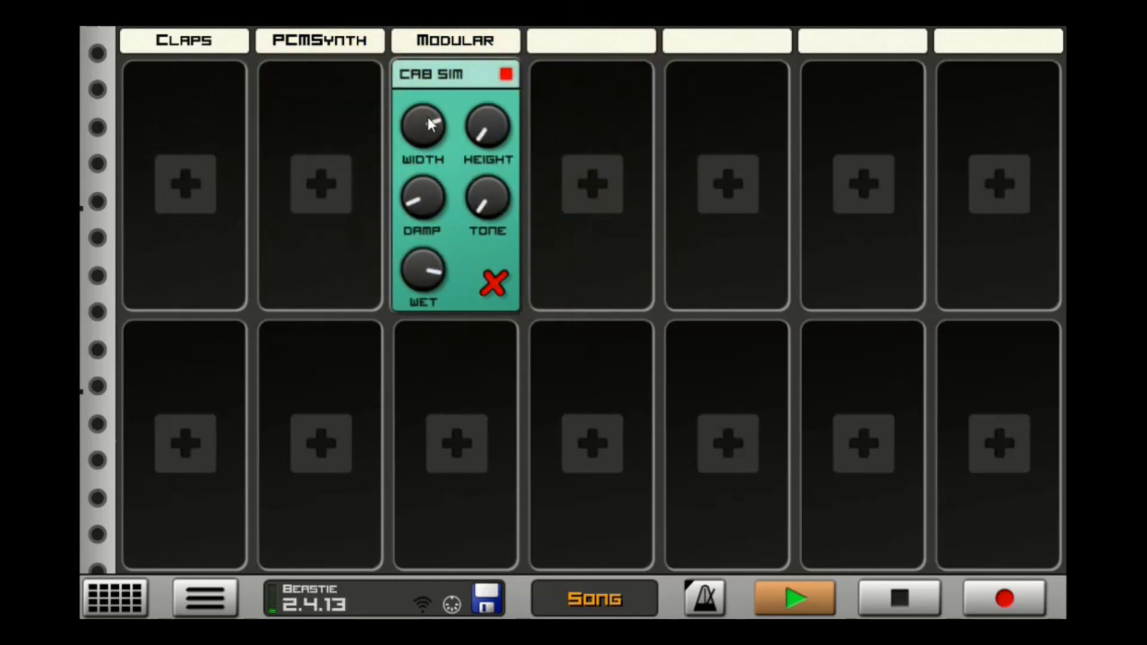
pyautogui.moveTo(427, 117); pyautogui.dragTo(418, 270)
pyautogui.moveTo(422, 154); pyautogui.dragTo(627, 478)
# Stop, delete the Cabinet Simulator, and bring up Modular's insert effect choices again.
pyautogui.click(899, 597)
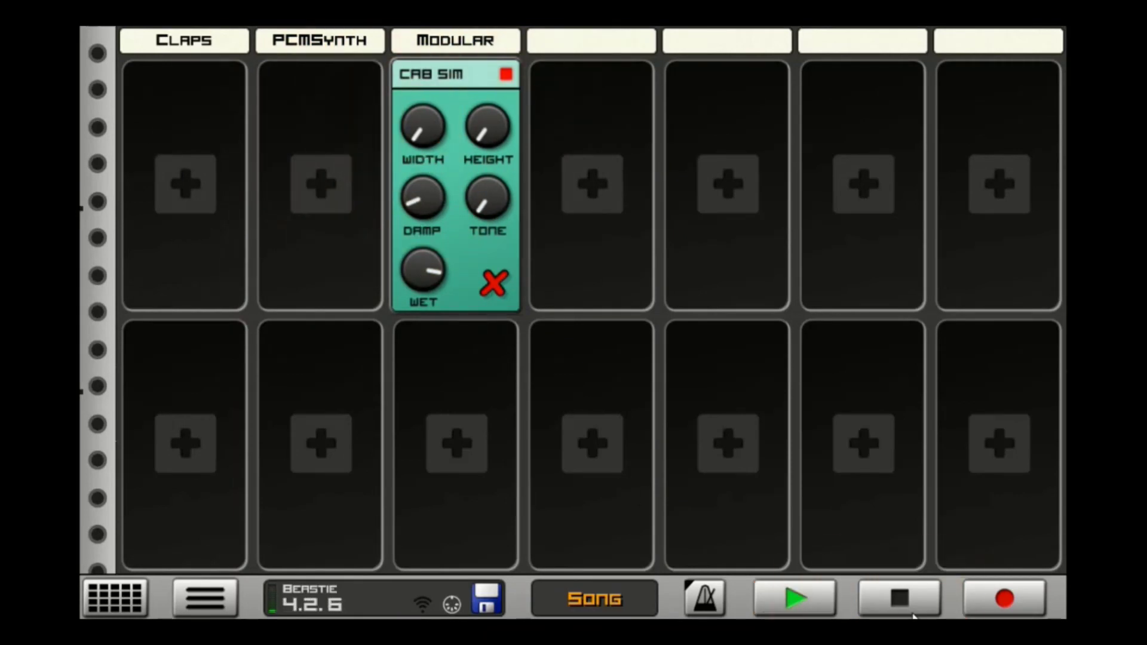
pyautogui.click(490, 291)
pyautogui.click(512, 329)
pyautogui.click(472, 174)
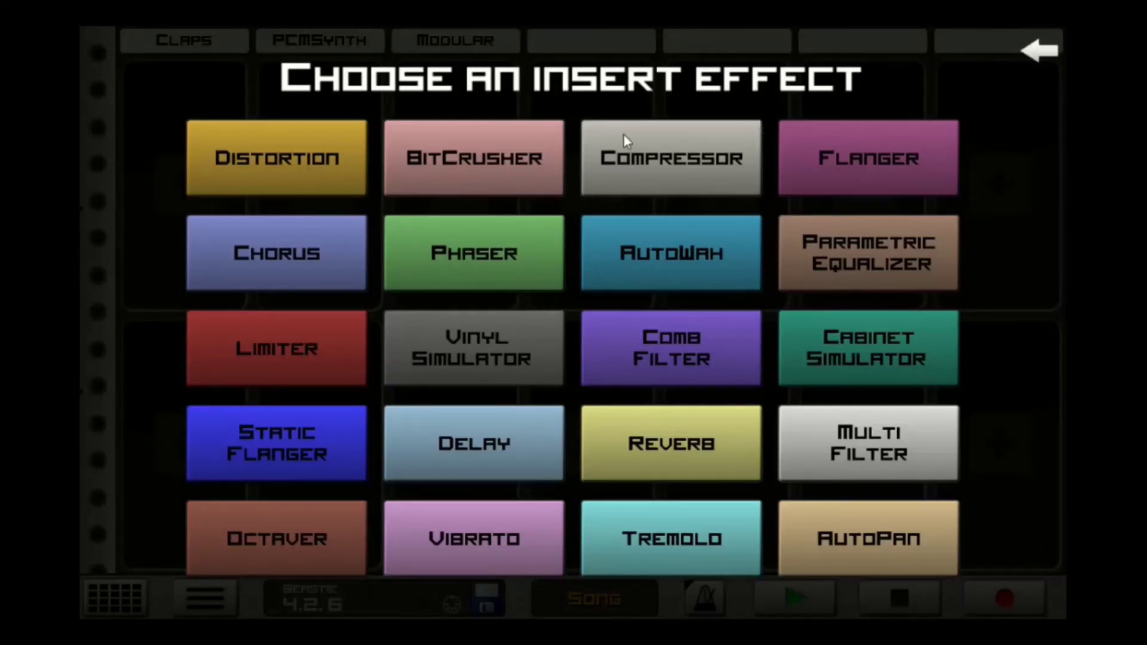
# Add a LOW PASS Multi Filter with frequency and resonance turned down and gain adjusted, then audition it.
pyautogui.click(884, 451)
pyautogui.click(454, 125)
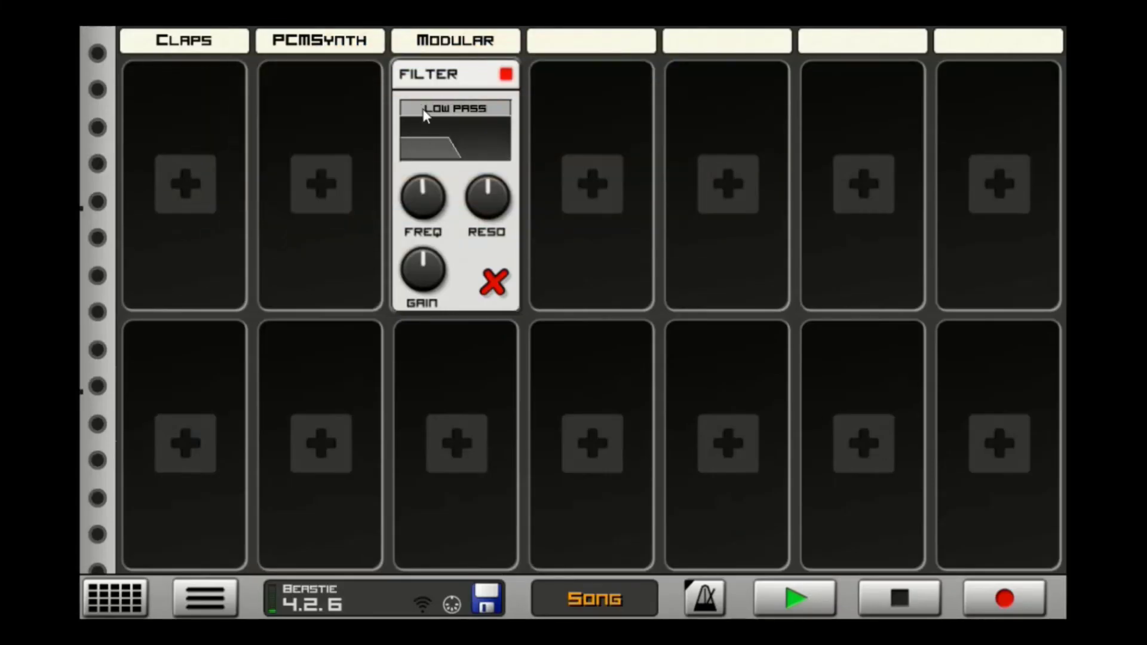
pyautogui.moveTo(423, 197); pyautogui.dragTo(382, 484)
pyautogui.moveTo(484, 188); pyautogui.dragTo(406, 466)
pyautogui.moveTo(409, 293); pyautogui.dragTo(424, 218)
pyautogui.click(796, 597)
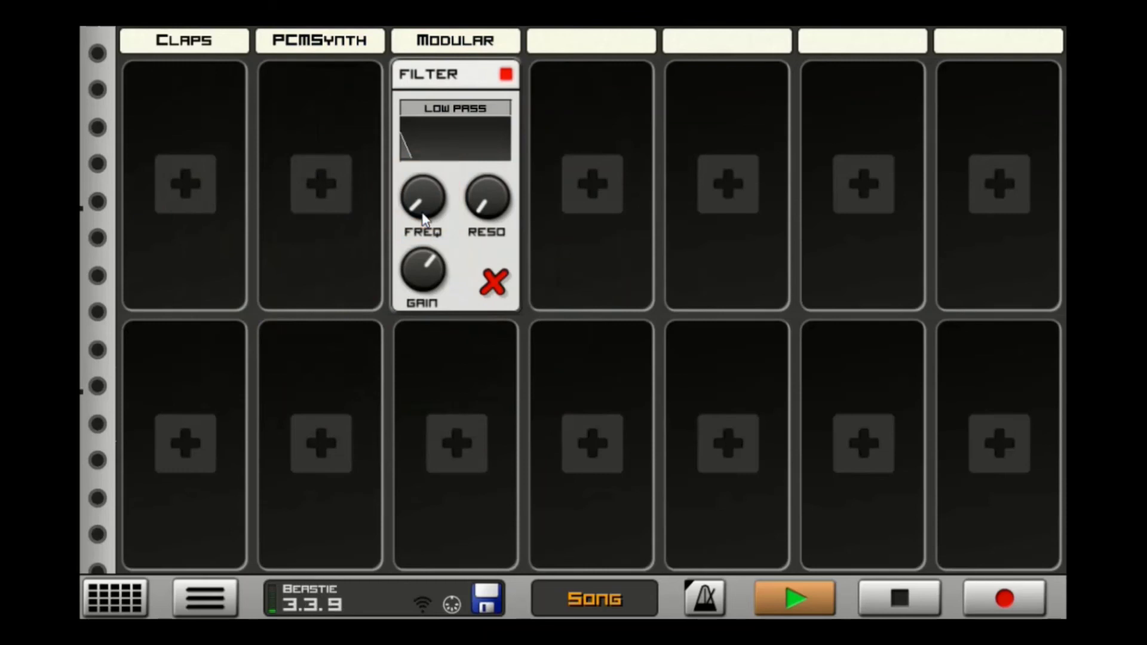
pyautogui.click(887, 594)
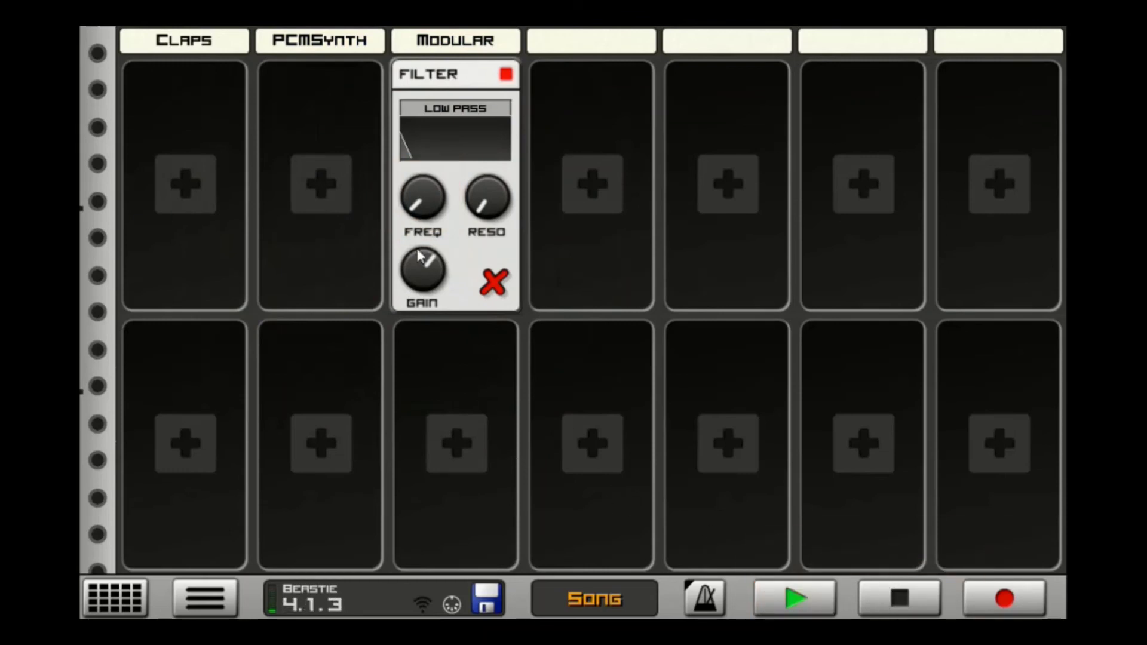
pyautogui.scroll(-5, 538, 407)
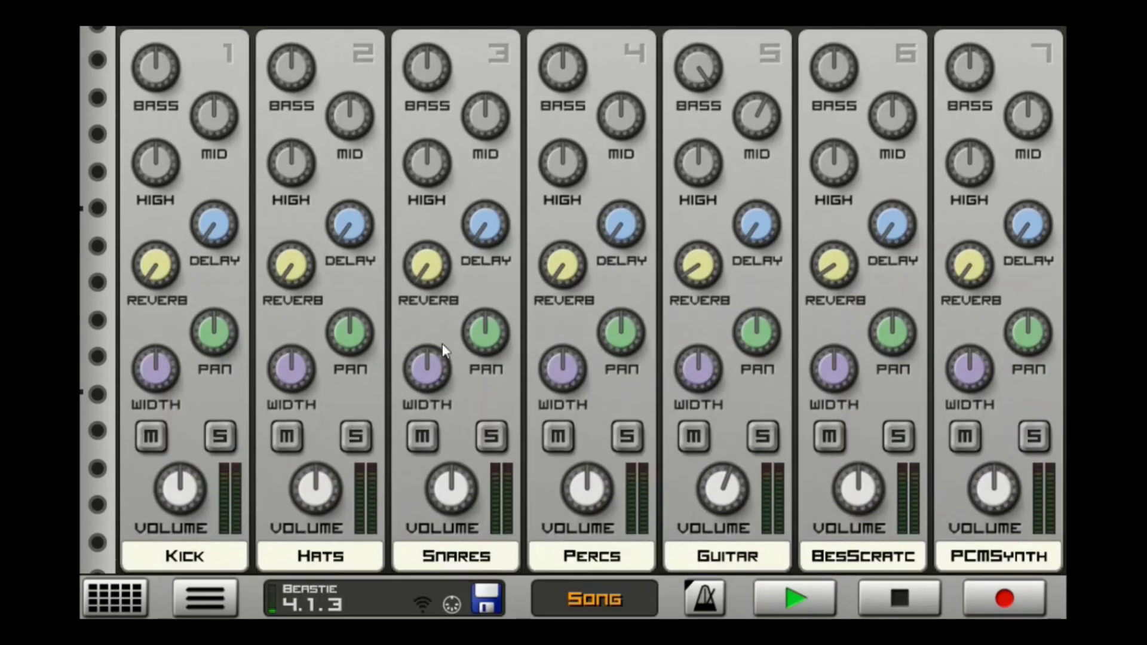
pyautogui.scroll(-5, 483, 412)
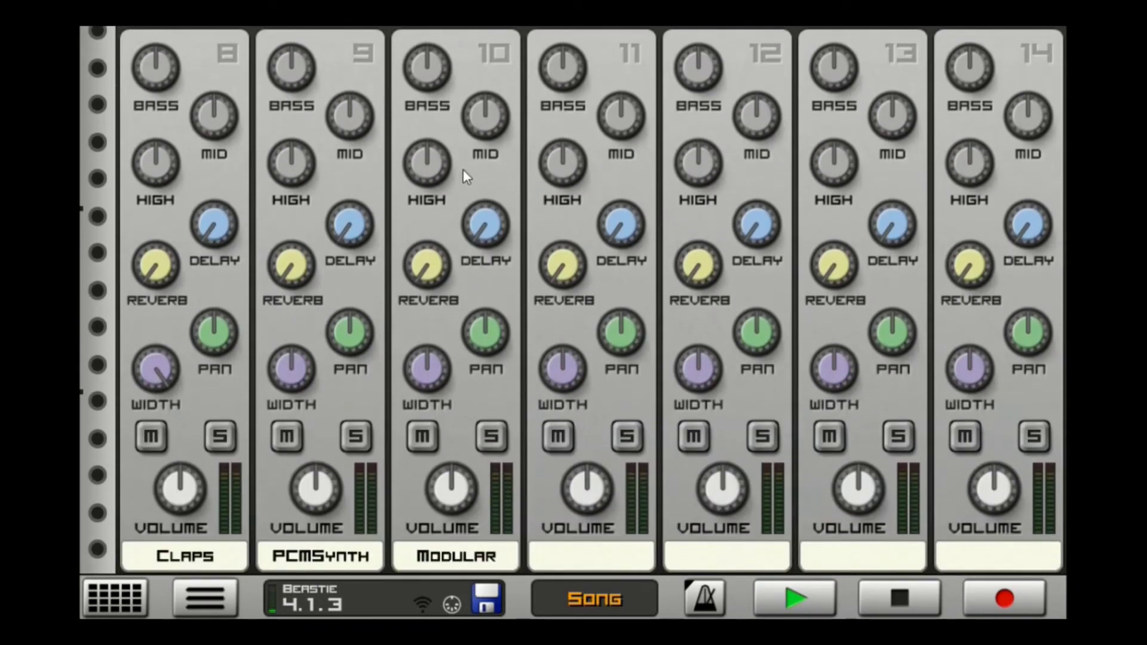
pyautogui.click(785, 599)
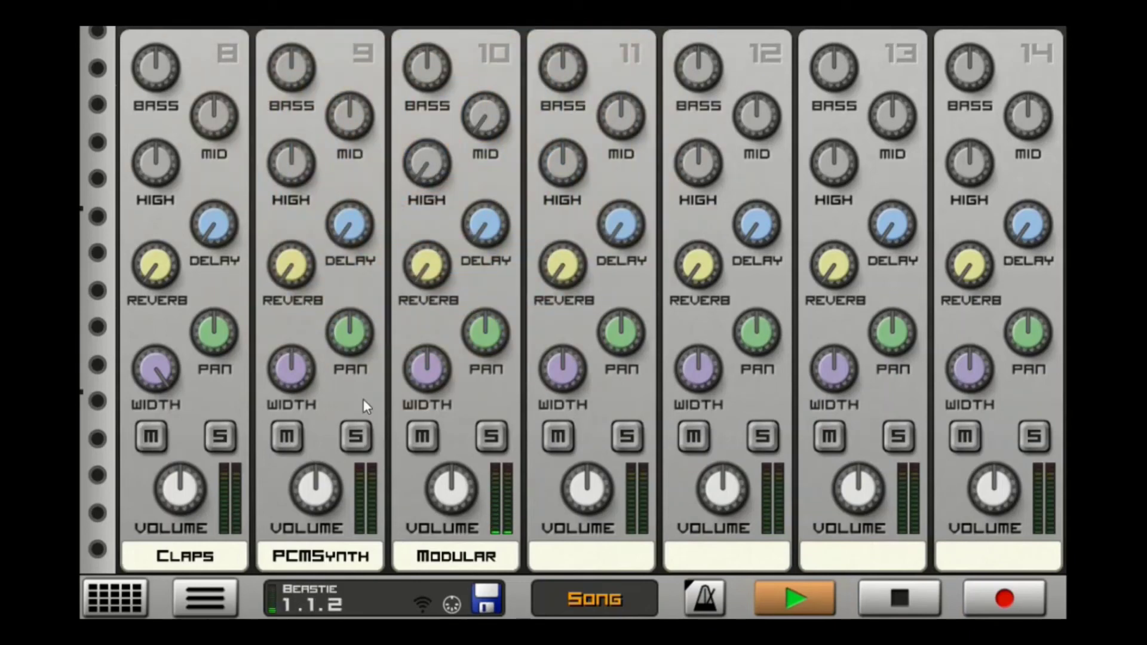
pyautogui.click(893, 603)
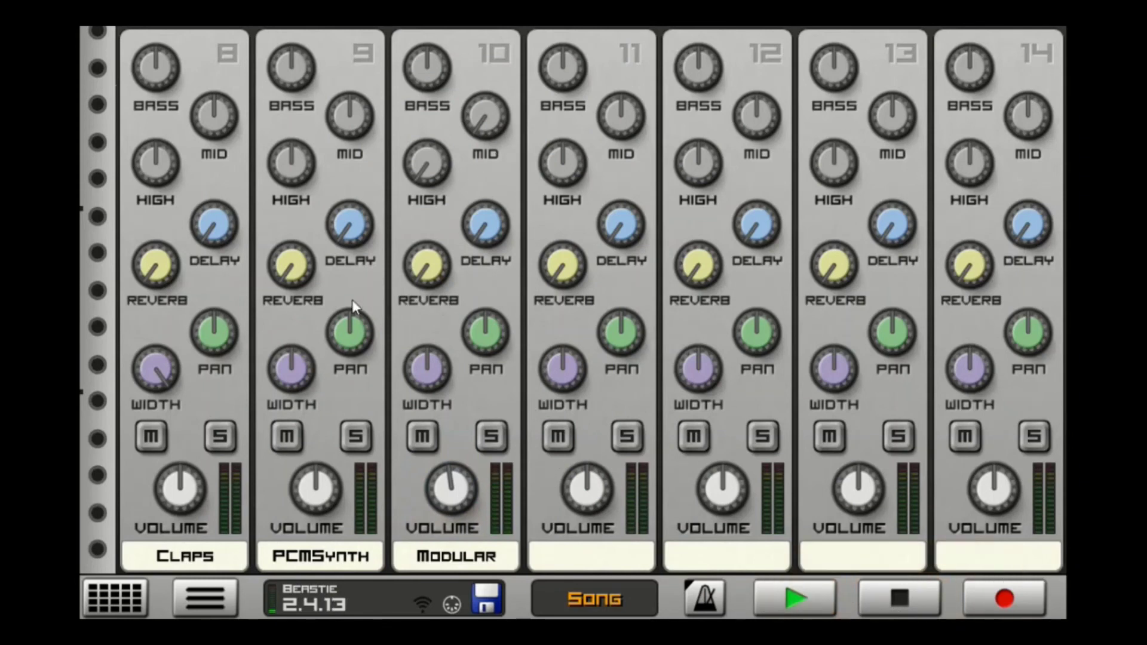
pyautogui.scroll(5, 452, 204)
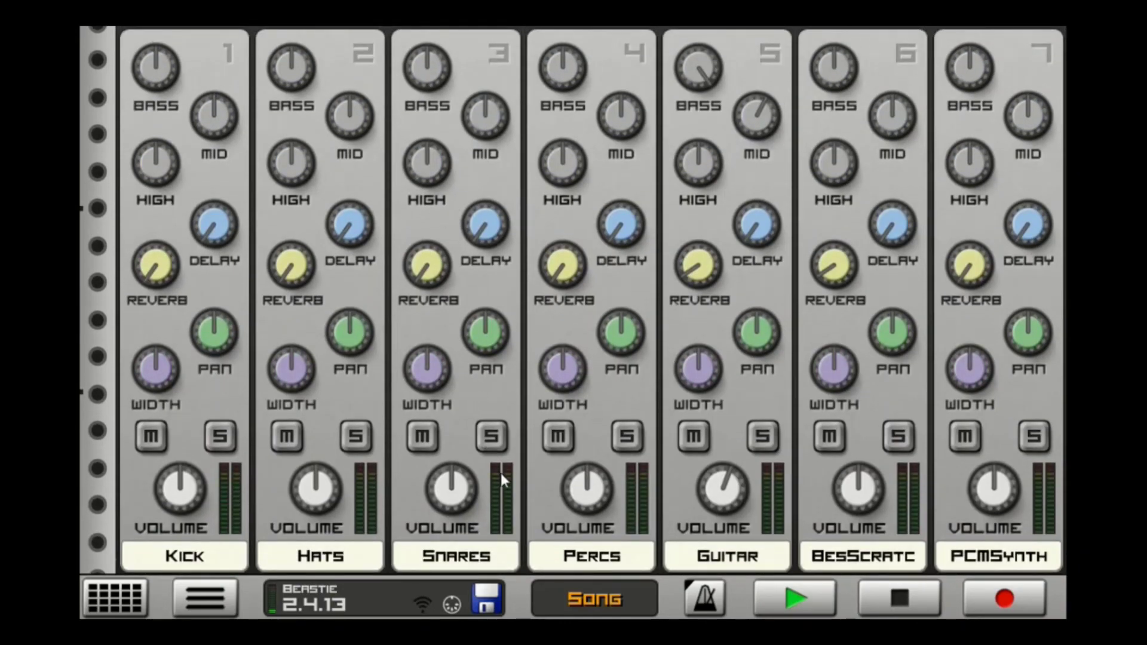
pyautogui.scroll(-10, 496, 467)
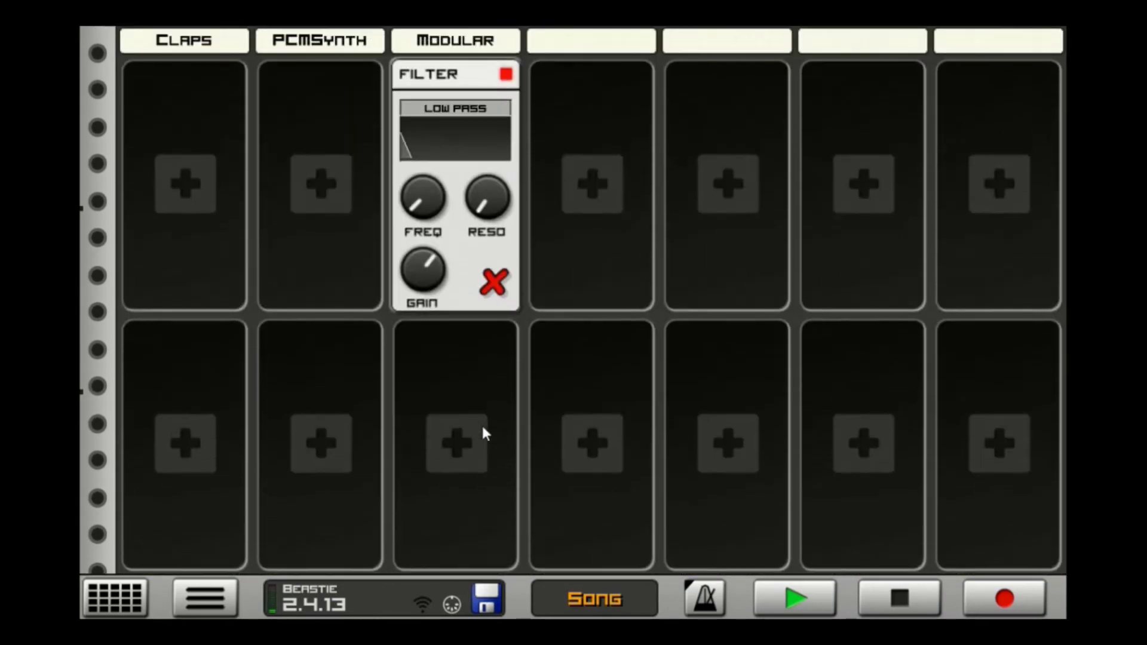
# Add a Distortion insert below the filter and set its program to Foldback.
pyautogui.click(413, 332)
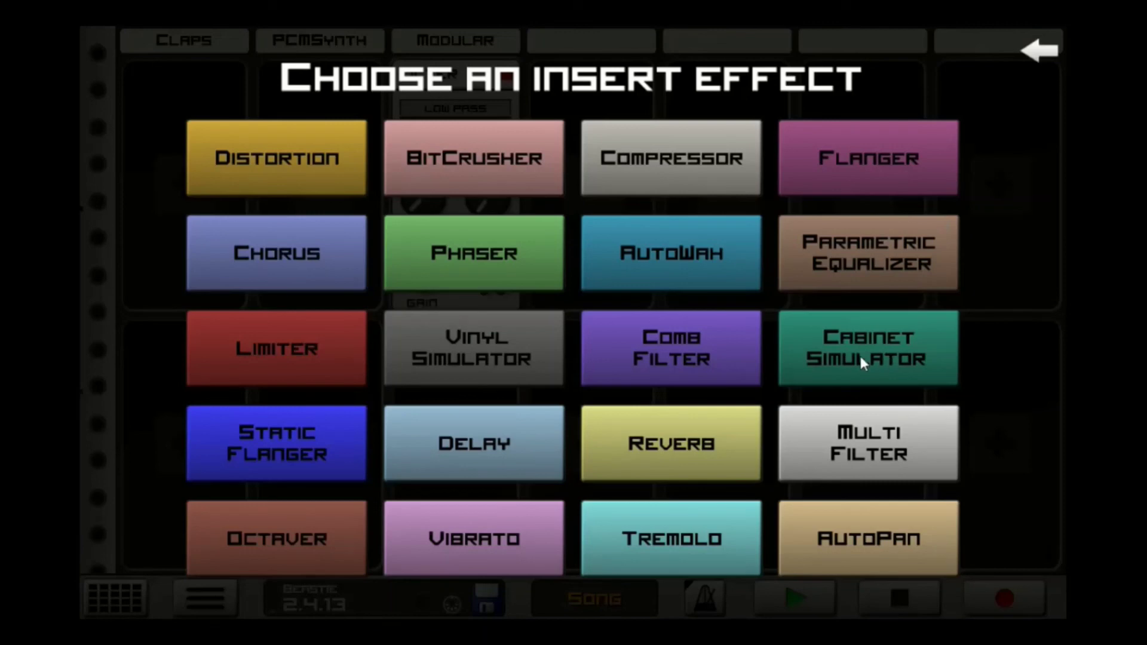
pyautogui.click(337, 196)
pyautogui.click(826, 600)
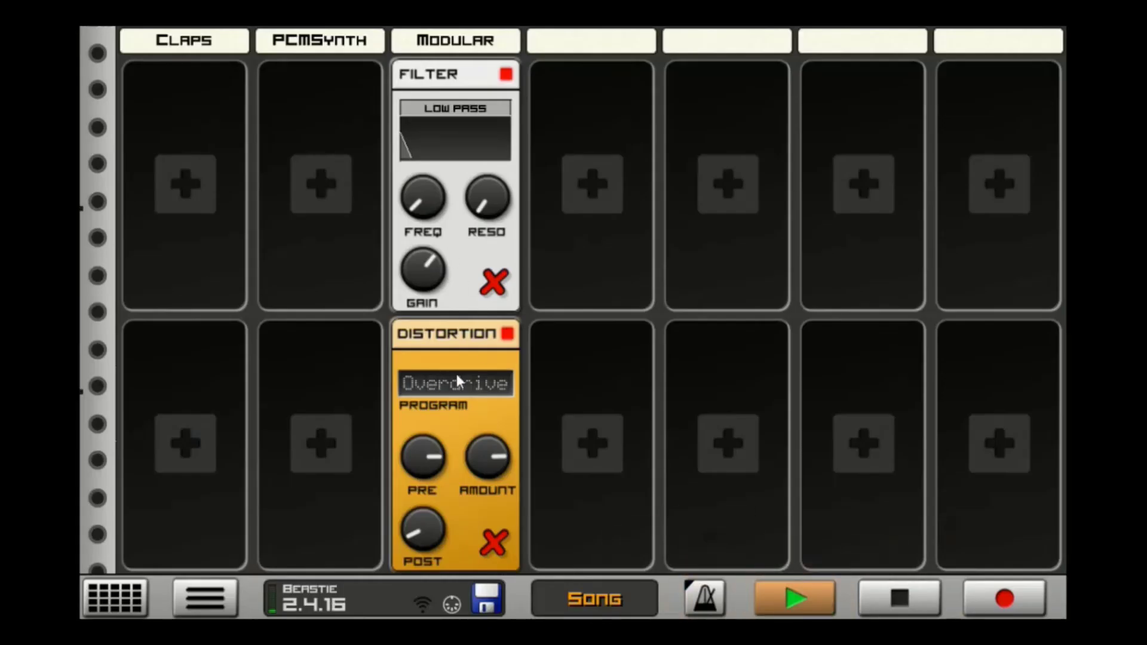
pyautogui.click(489, 394)
pyautogui.click(489, 394)
# Raise the Foldback distortion amount and audition it.
pyautogui.click(504, 463)
pyautogui.moveTo(506, 466); pyautogui.dragTo(533, 300)
pyautogui.click(903, 595)
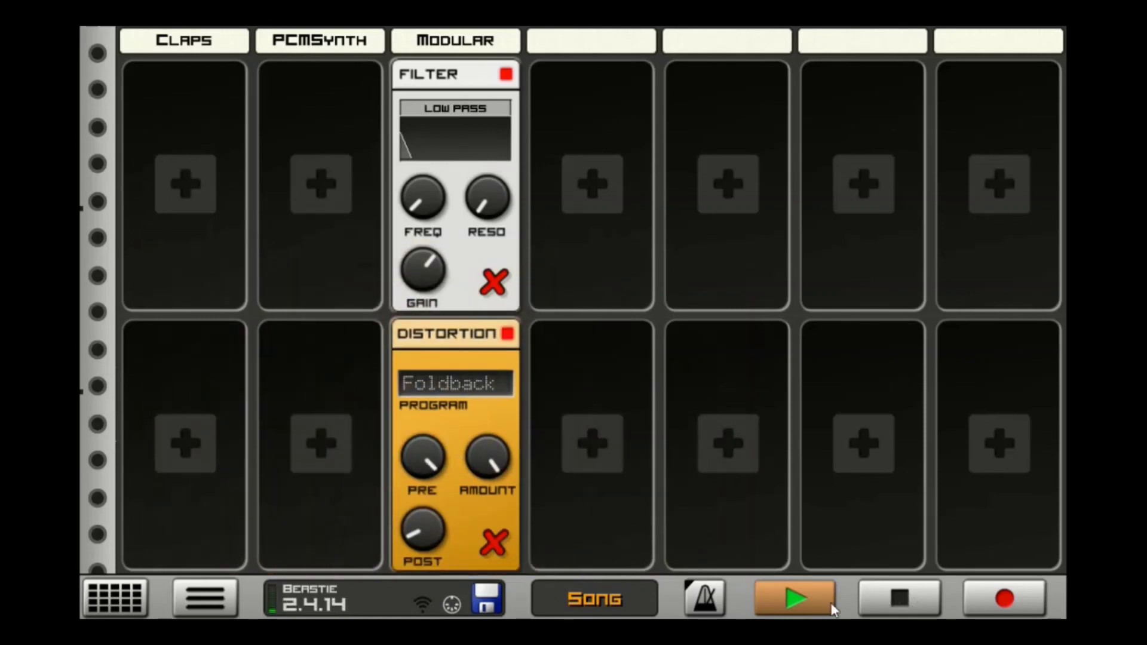
pyautogui.click(484, 460)
pyautogui.click(897, 596)
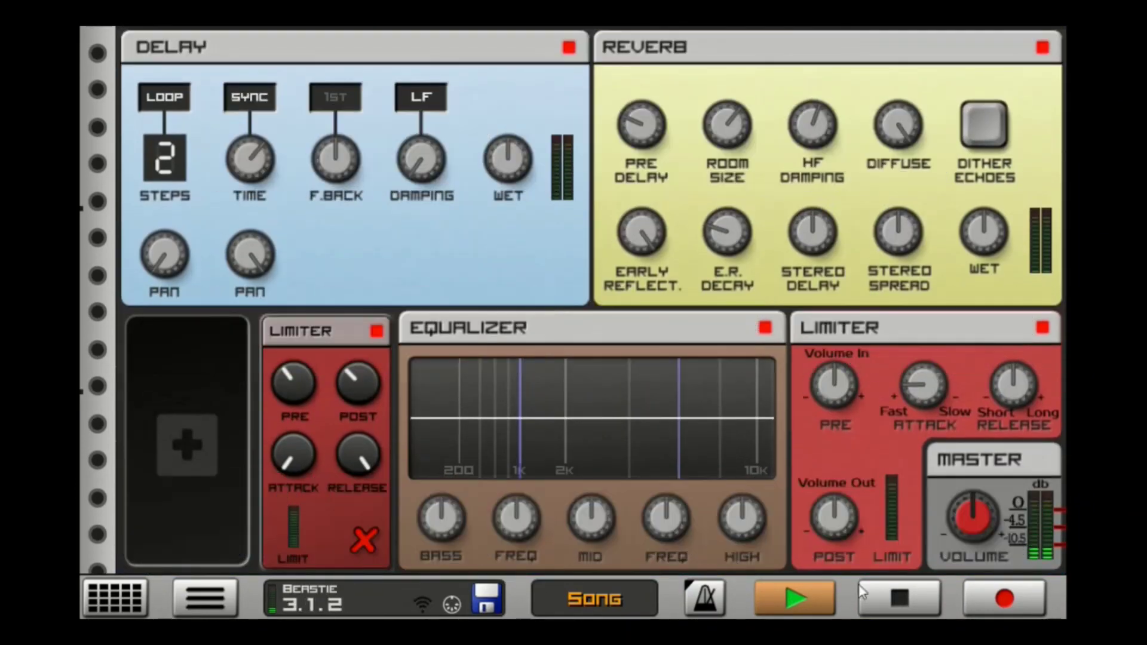
# Stop playback and scroll through the mixer back to the Modular filter and distortion inserts.
pyautogui.click(897, 595)
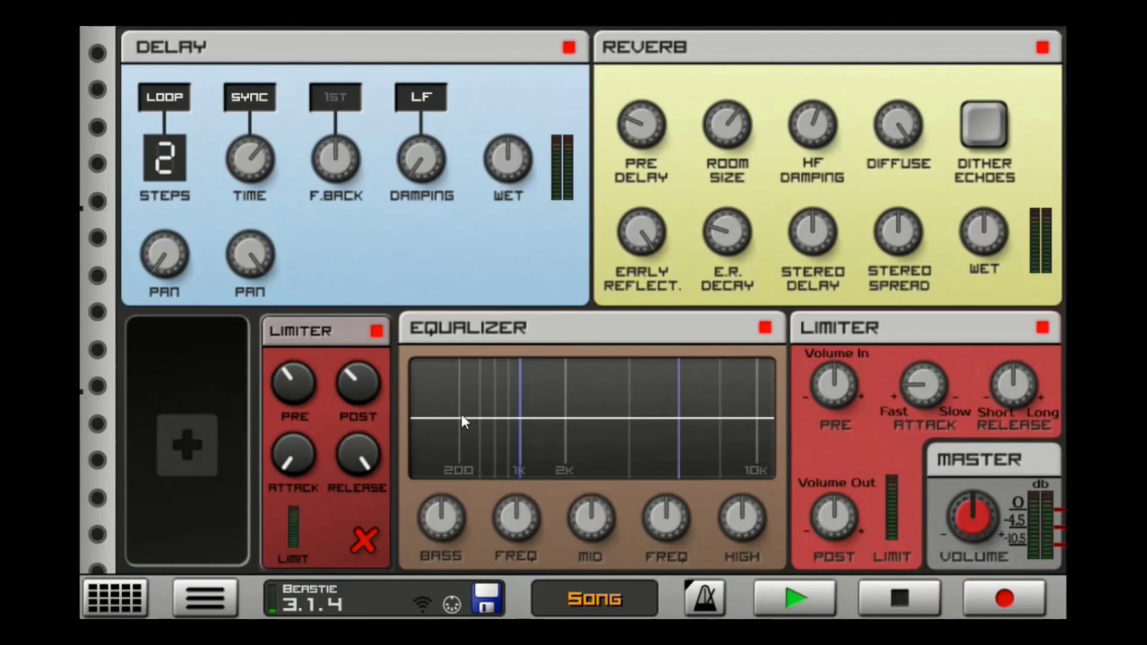
pyautogui.scroll(5, 460, 412)
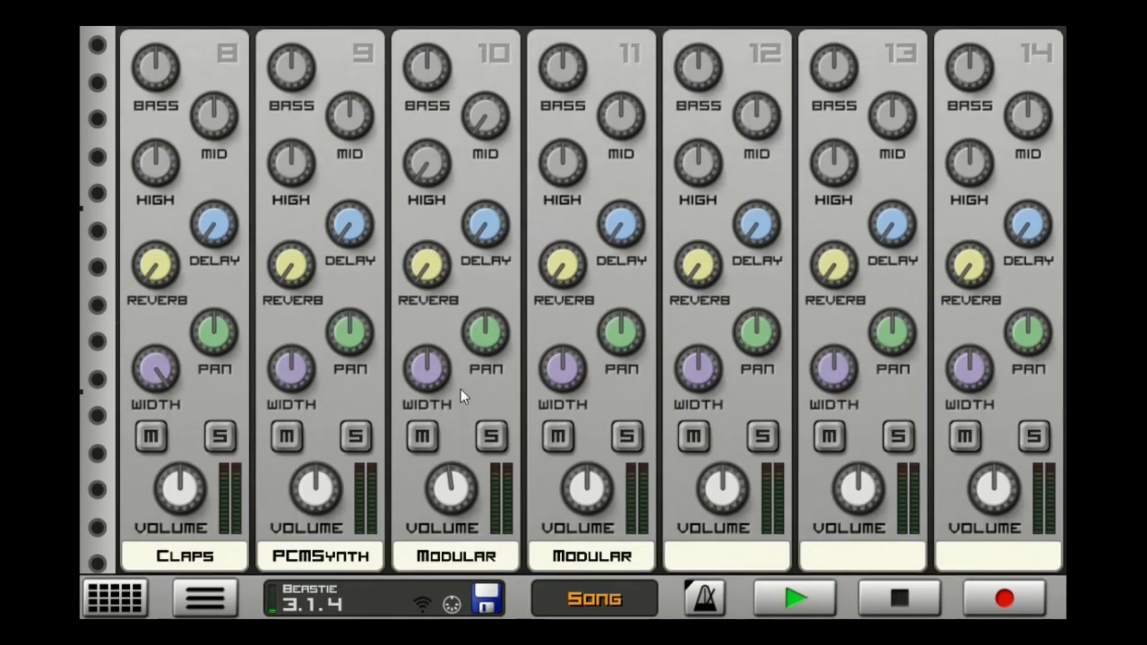
pyautogui.scroll(-5, 494, 311)
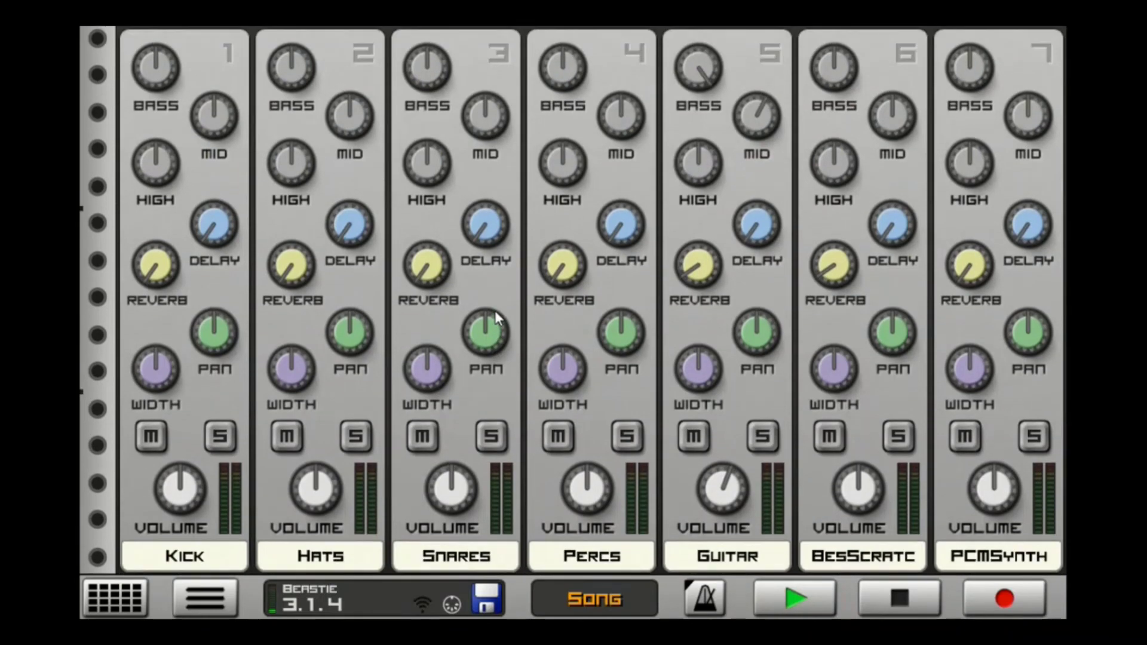